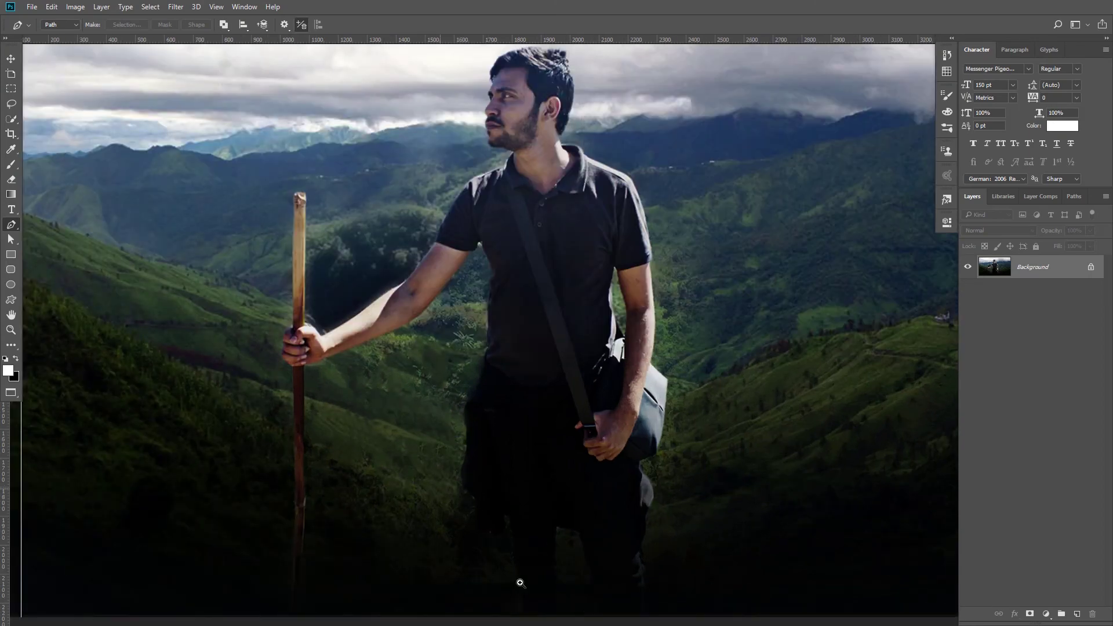
Start the pen path at the bottom of the man's leg and curve it up the leg edge.
{"action": "mouse_move", "coordinate": [541, 556]}
{"action": "left_mouse_down"}
{"action": "mouse_move", "coordinate": [556, 557]}
{"action": "mouse_move", "coordinate": [488, 255]}
{"action": "left_mouse_up"}
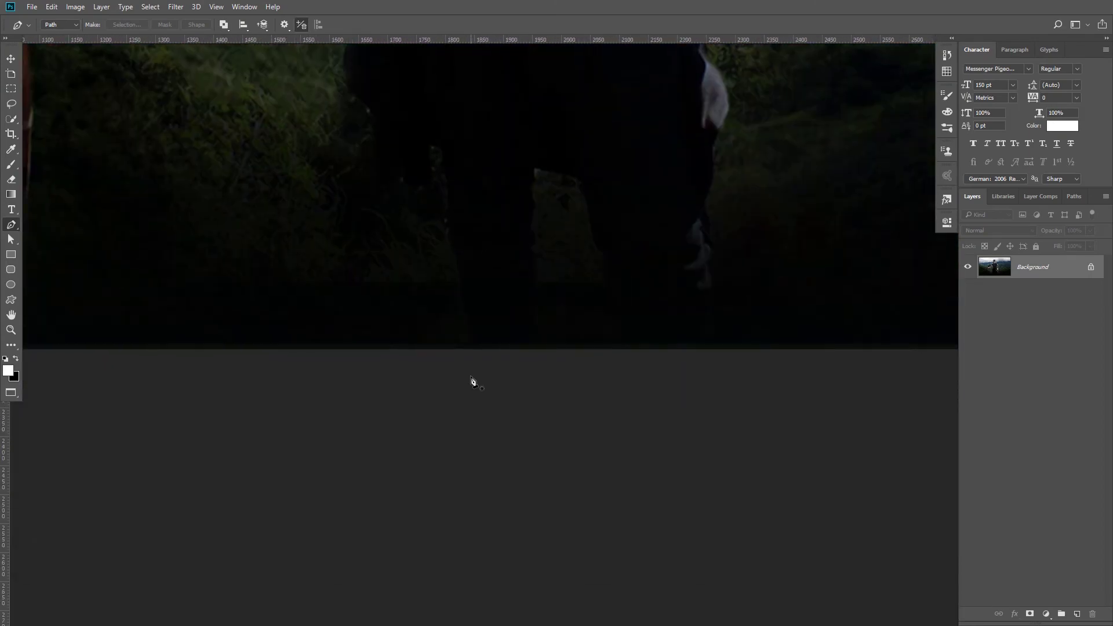
{"action": "scroll", "coordinate": [473, 381], "scroll_direction": "up", "scroll_amount": 5}
{"action": "left_click", "coordinate": [261, 373]}
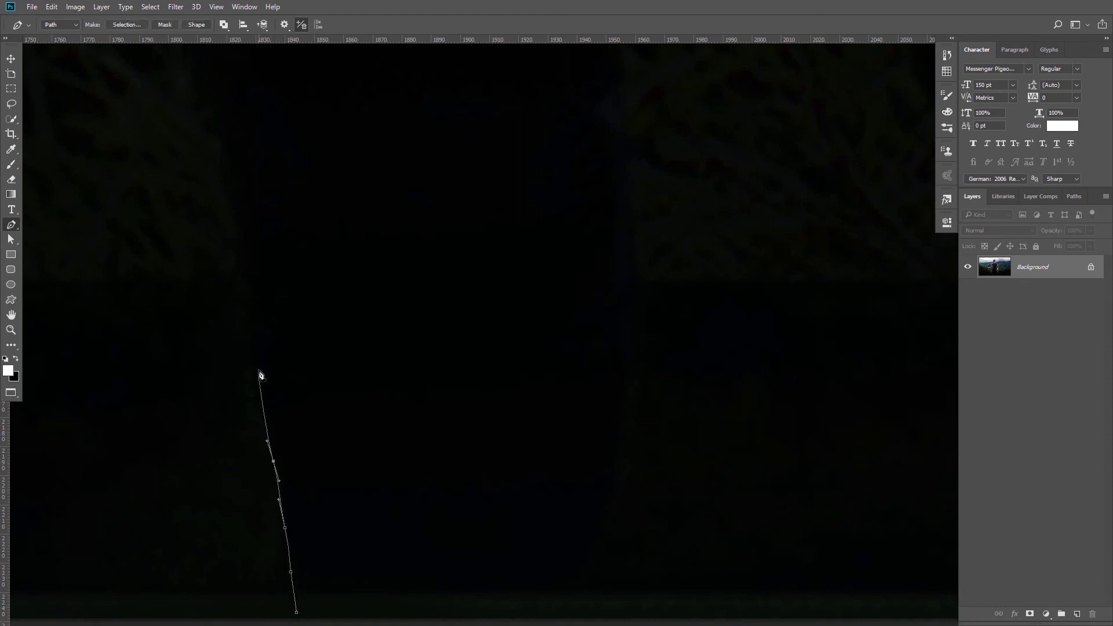
{"action": "left_click", "coordinate": [234, 154]}
{"action": "mouse_move", "coordinate": [233, 155]}
{"action": "left_mouse_down"}
{"action": "mouse_move", "coordinate": [412, 382]}
{"action": "mouse_move", "coordinate": [379, 350]}
{"action": "left_mouse_up"}
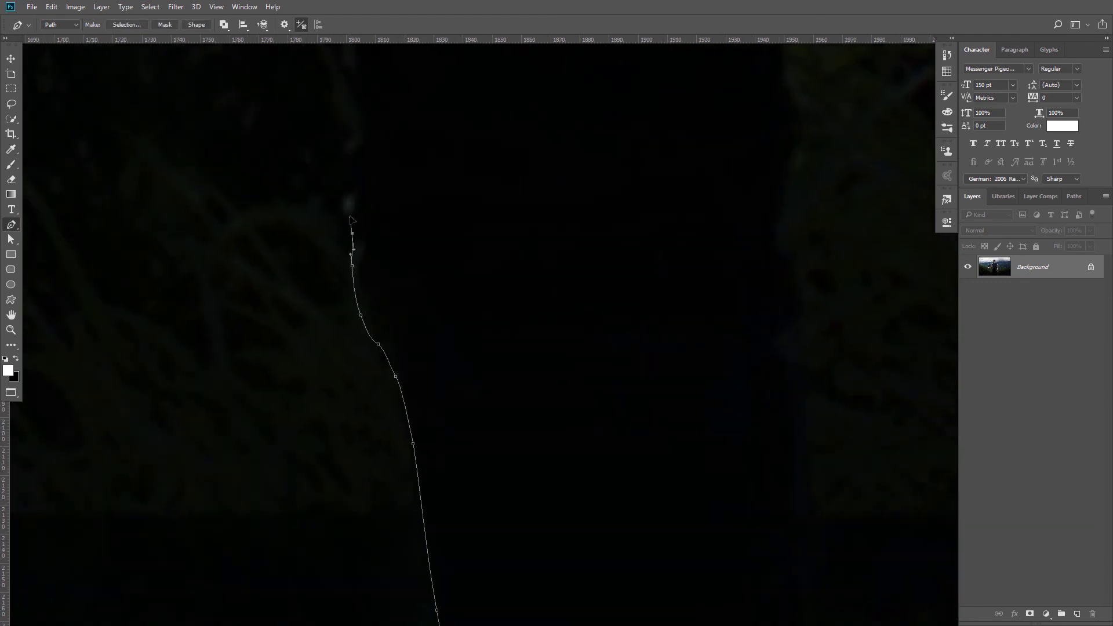
{"action": "left_click_drag", "start_coordinate": [351, 219], "coordinate": [497, 422]}
{"action": "scroll", "coordinate": [503, 238], "scroll_direction": "down", "scroll_amount": 1}
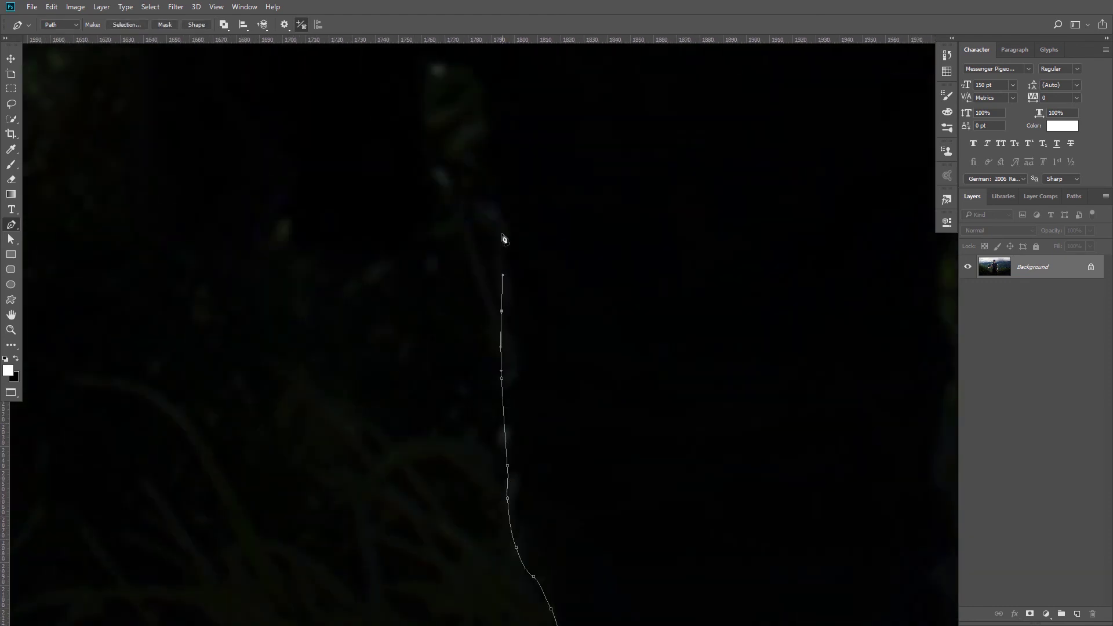
{"action": "left_click_drag", "start_coordinate": [509, 192], "coordinate": [502, 154]}
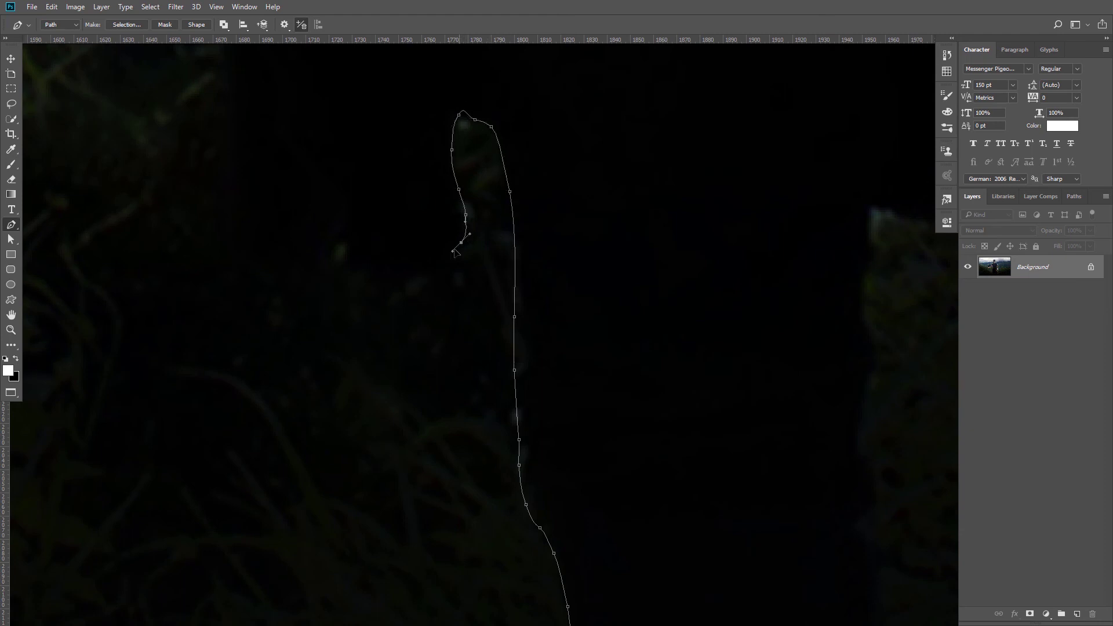
{"action": "scroll", "coordinate": [325, 228], "scroll_direction": "down", "scroll_amount": 2}
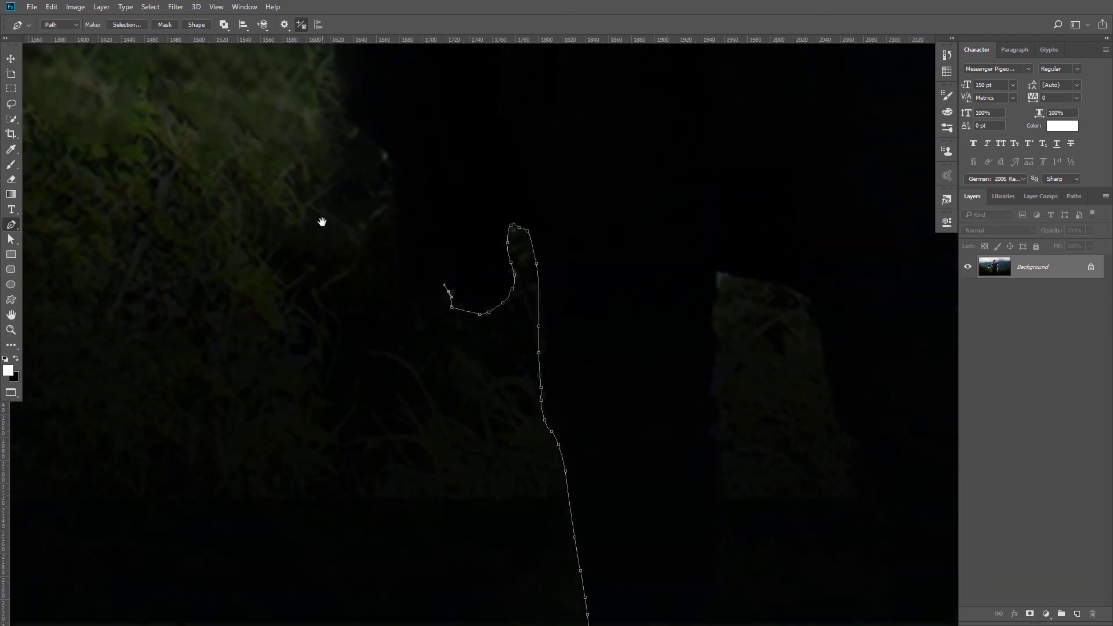
Continue the pen outline up along the side of the trousers.
{"action": "left_click", "coordinate": [452, 294]}
{"action": "scroll", "coordinate": [448, 286], "scroll_direction": "down", "scroll_amount": 5}
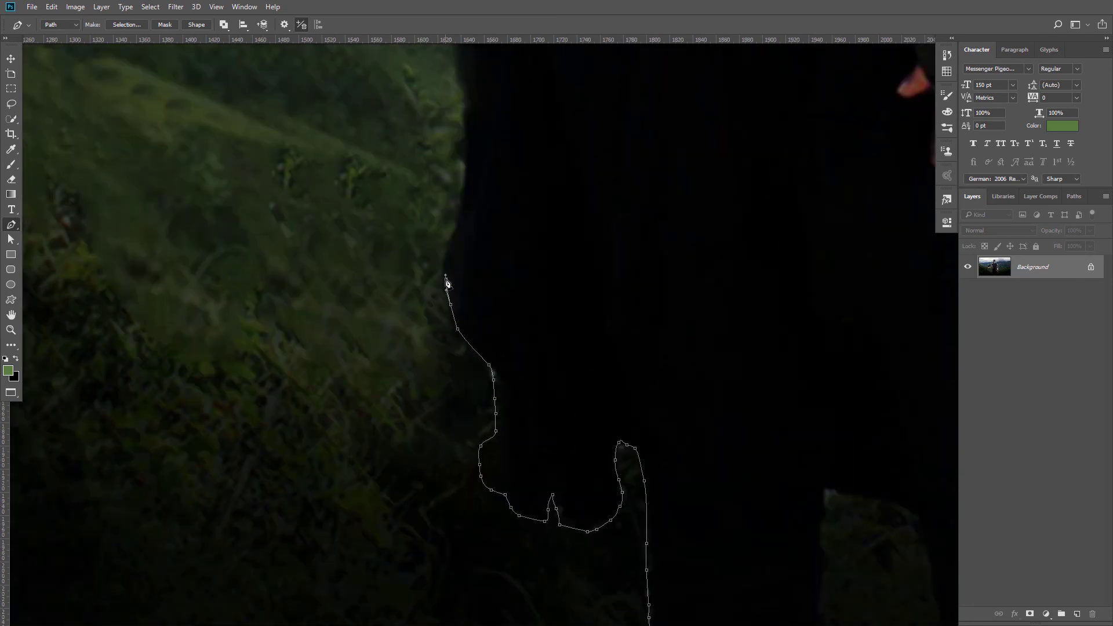
{"action": "scroll", "coordinate": [414, 270], "scroll_direction": "up", "scroll_amount": 5}
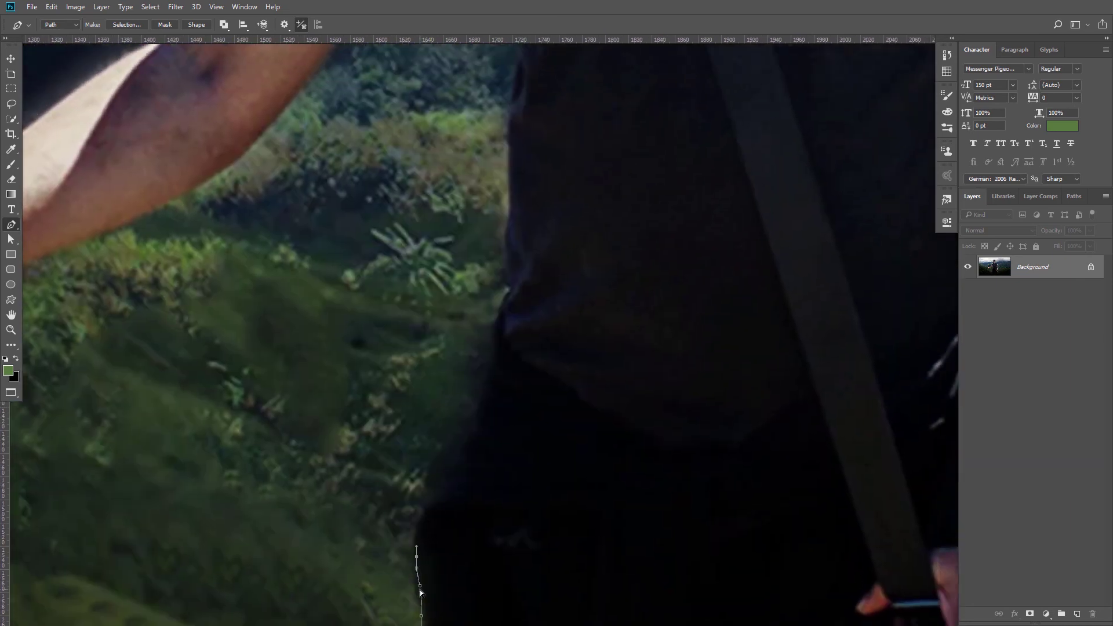
{"action": "scroll", "coordinate": [483, 387], "scroll_direction": "down", "scroll_amount": 5}
{"action": "scroll", "coordinate": [514, 331], "scroll_direction": "up", "scroll_amount": 3}
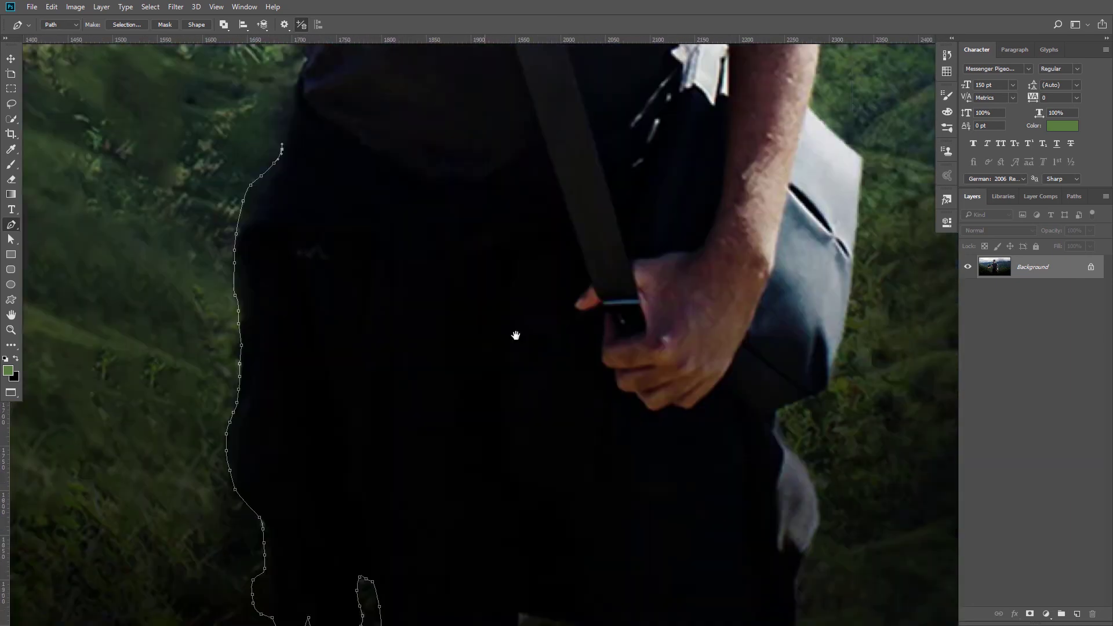
{"action": "scroll", "coordinate": [514, 330], "scroll_direction": "up", "scroll_amount": 1}
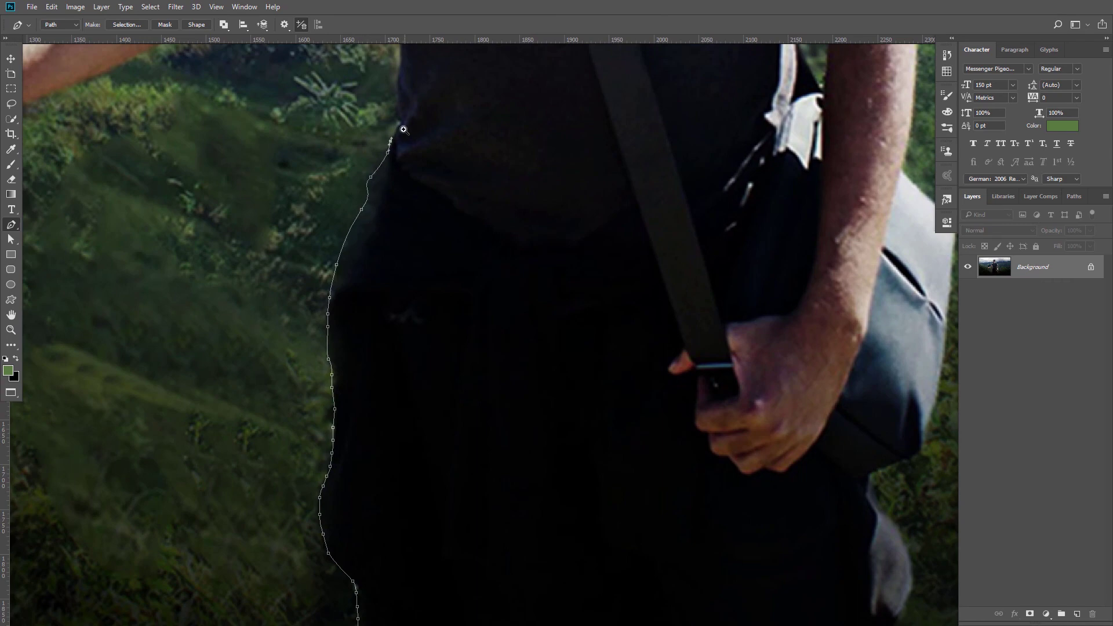
{"action": "scroll", "coordinate": [404, 128], "scroll_direction": "up", "scroll_amount": 1}
{"action": "scroll", "coordinate": [404, 129], "scroll_direction": "up", "scroll_amount": 1}
{"action": "scroll", "coordinate": [483, 385], "scroll_direction": "up", "scroll_amount": 1}
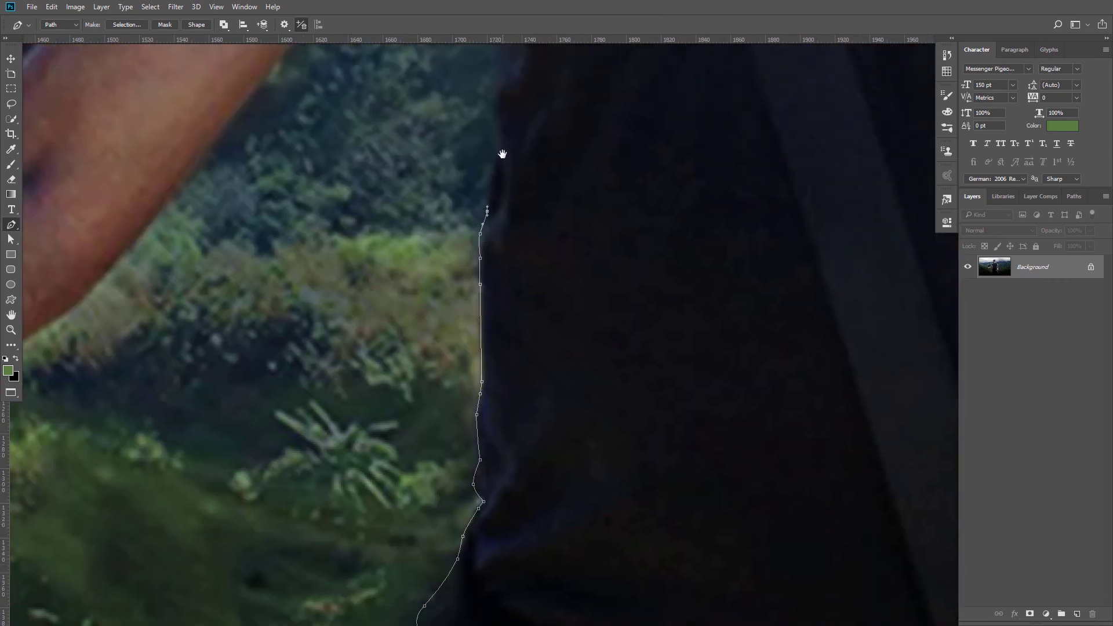
{"action": "left_click_drag", "start_coordinate": [502, 154], "coordinate": [514, 288]}
{"action": "left_click", "coordinate": [509, 221]}
Run the outline along the forearm's lower edge to the wrist.
{"action": "left_click_drag", "start_coordinate": [499, 116], "coordinate": [541, 189]}
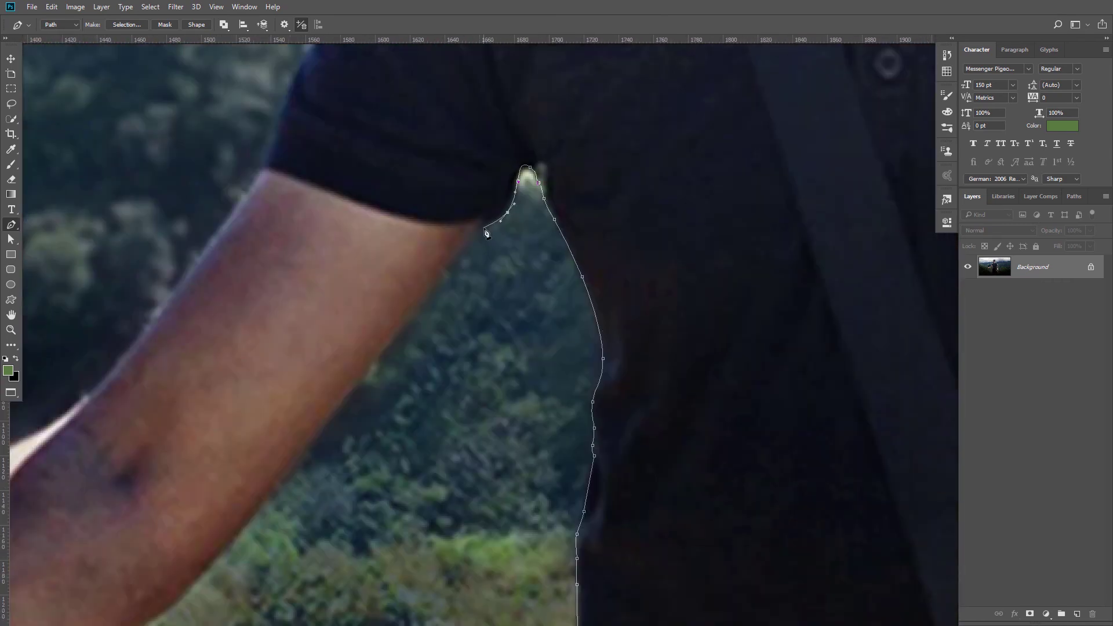
{"action": "scroll", "coordinate": [579, 256], "scroll_direction": "down", "scroll_amount": 1}
{"action": "left_click", "coordinate": [448, 385]}
{"action": "scroll", "coordinate": [477, 415], "scroll_direction": "down", "scroll_amount": 1}
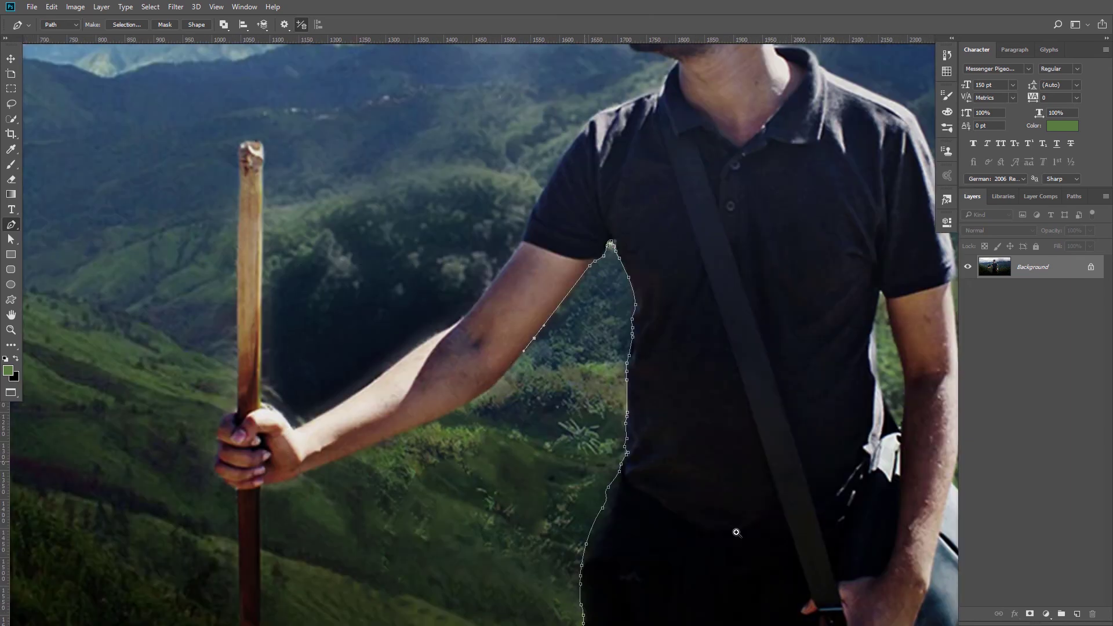
{"action": "scroll", "coordinate": [296, 482], "scroll_direction": "up", "scroll_amount": 1}
{"action": "left_click", "coordinate": [666, 324]}
{"action": "left_click", "coordinate": [512, 398]}
{"action": "left_click", "coordinate": [298, 486]}
{"action": "left_click", "coordinate": [269, 500]}
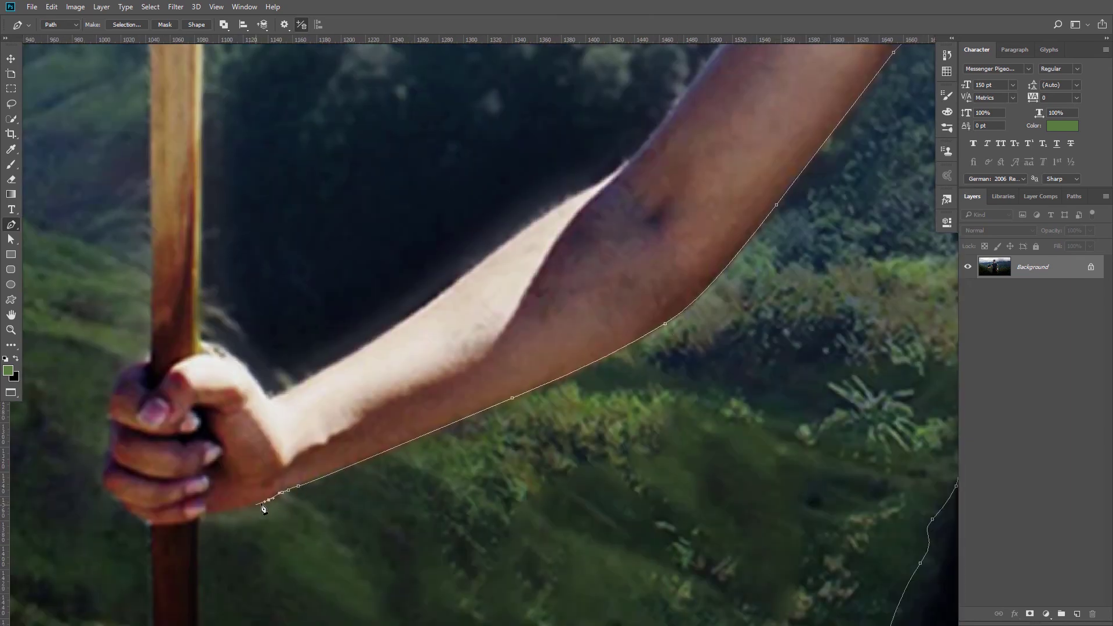
{"action": "scroll", "coordinate": [385, 204], "scroll_direction": "down", "scroll_amount": 1}
{"action": "scroll", "coordinate": [393, 212], "scroll_direction": "down", "scroll_amount": 1}
{"action": "scroll", "coordinate": [505, 448], "scroll_direction": "up", "scroll_amount": 1}
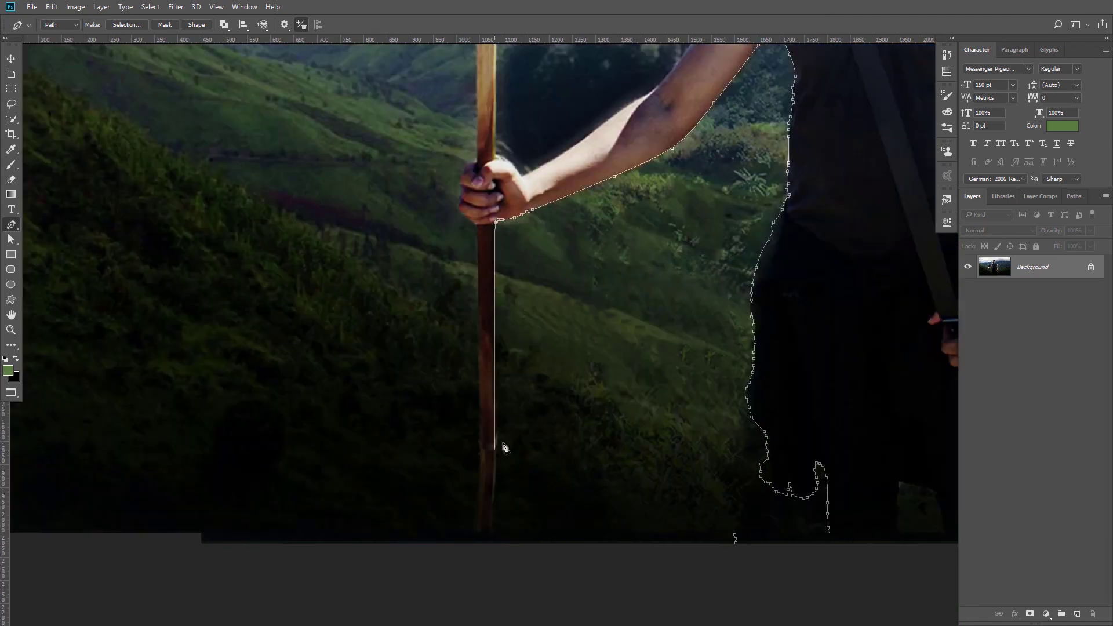
Trace the outline down the edge of the staff.
{"action": "left_click", "coordinate": [496, 407]}
{"action": "left_click", "coordinate": [497, 445]}
{"action": "left_click", "coordinate": [495, 492]}
{"action": "scroll", "coordinate": [513, 584], "scroll_direction": "down", "scroll_amount": 1}
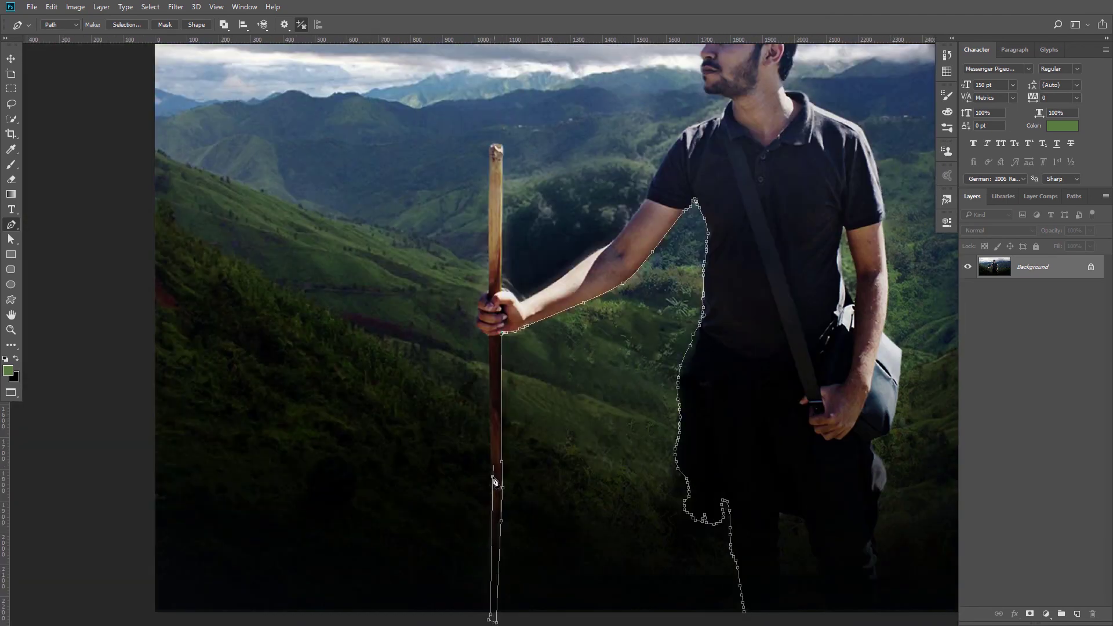
{"action": "scroll", "coordinate": [495, 481], "scroll_direction": "up", "scroll_amount": 1}
{"action": "scroll", "coordinate": [471, 236], "scroll_direction": "up", "scroll_amount": 2}
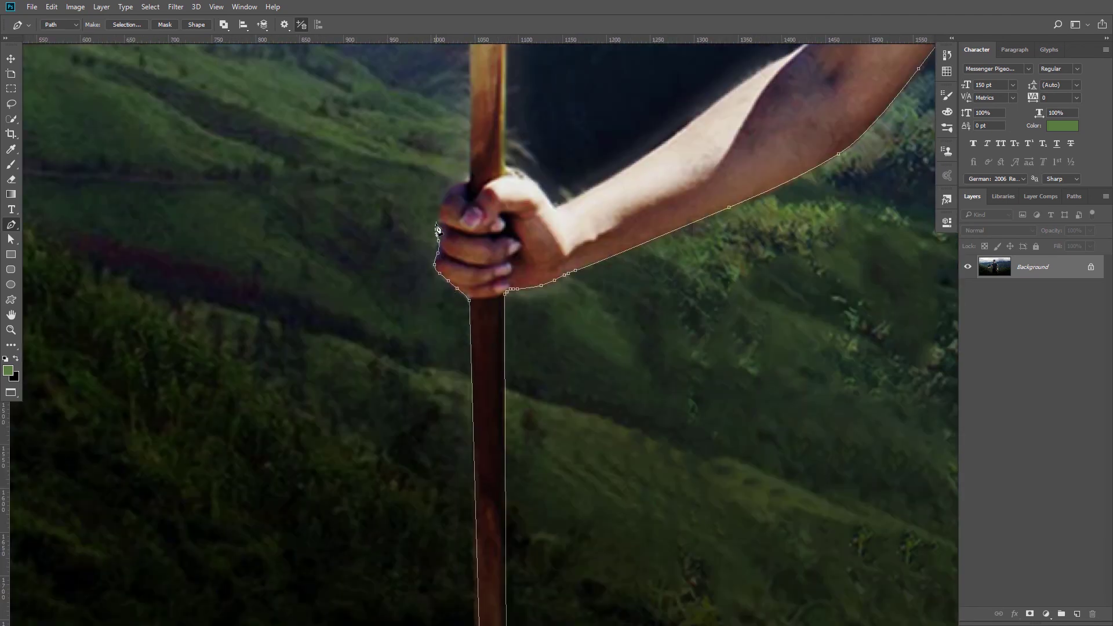
{"action": "scroll", "coordinate": [571, 329], "scroll_direction": "down", "scroll_amount": 2}
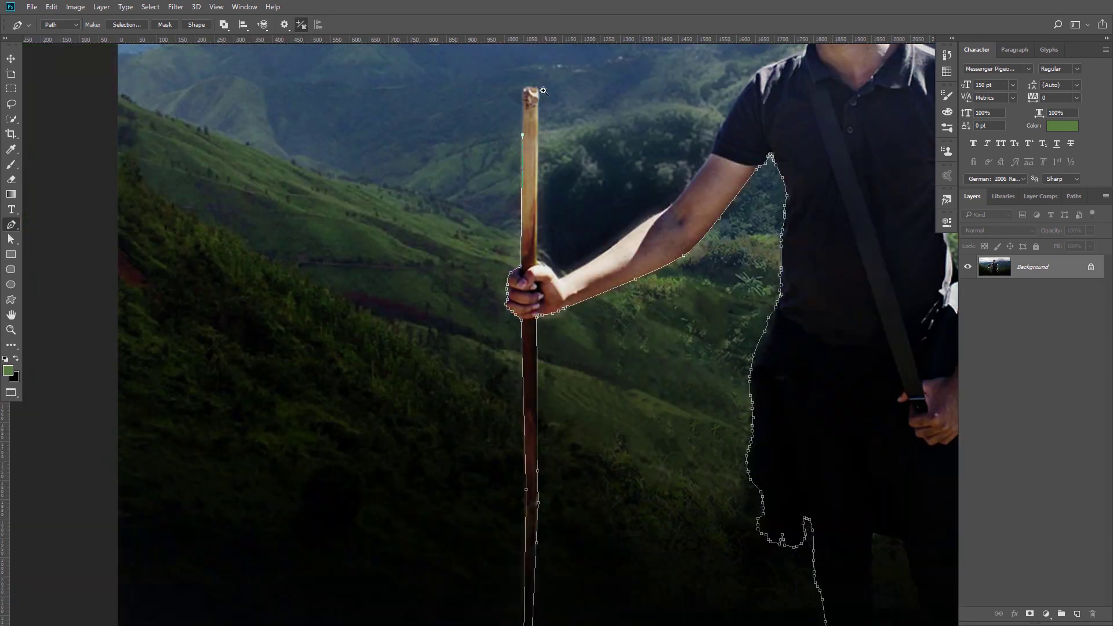
{"action": "scroll", "coordinate": [543, 91], "scroll_direction": "up", "scroll_amount": 2}
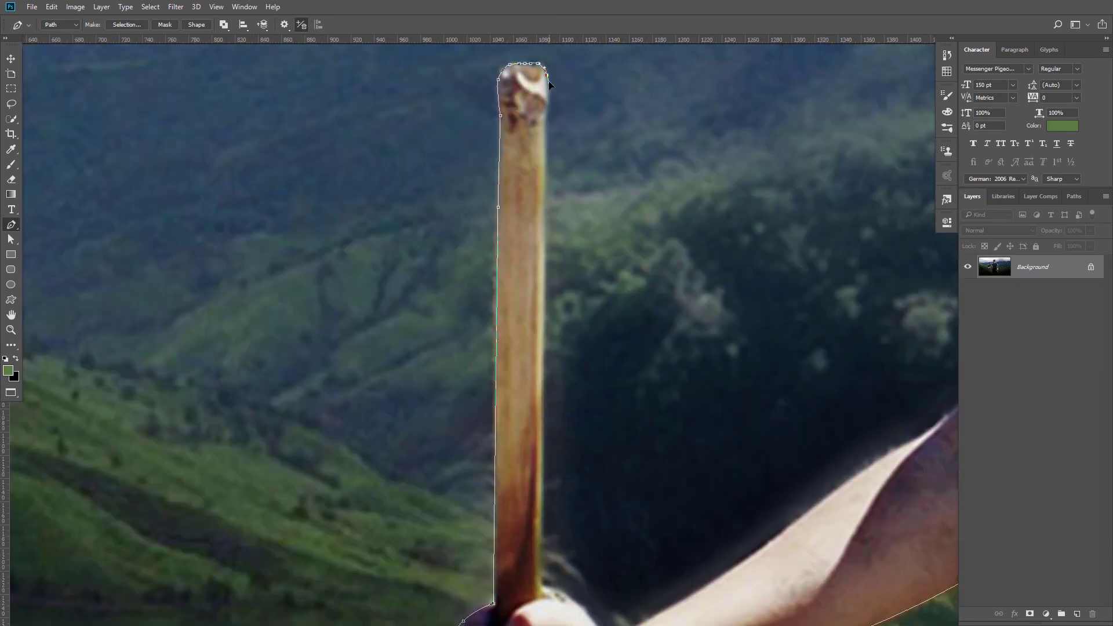
{"action": "scroll", "coordinate": [542, 283], "scroll_direction": "down", "scroll_amount": 3}
Curve the outline from the top of the wrist up the upper arm and around the shoulder.
{"action": "left_click", "coordinate": [609, 467]}
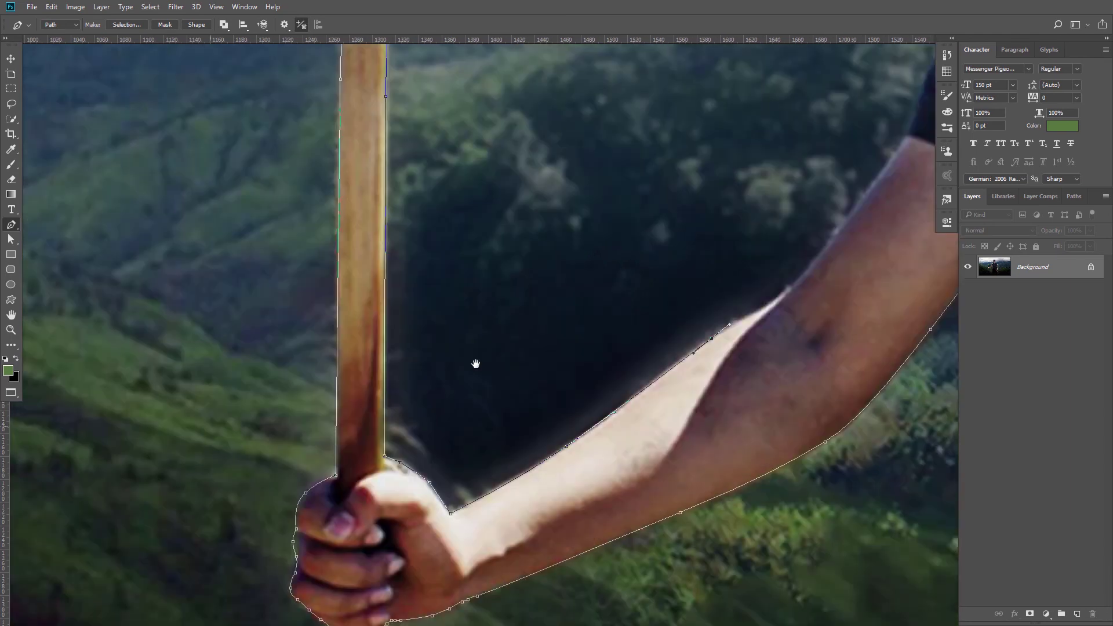
{"action": "left_click_drag", "start_coordinate": [774, 364], "coordinate": [355, 471]}
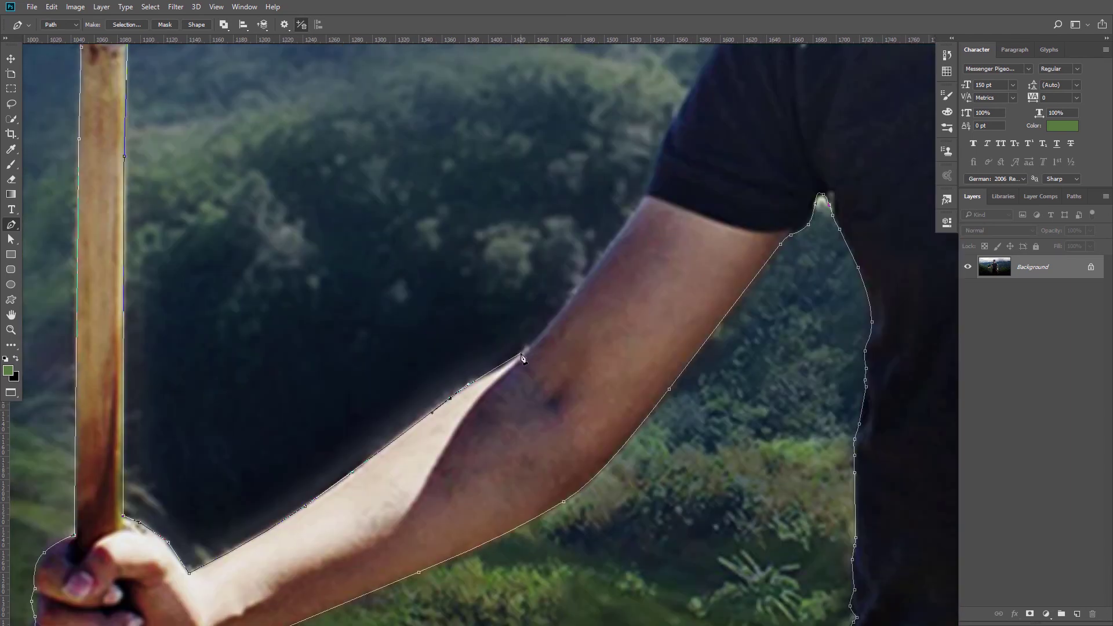
{"action": "left_click", "coordinate": [605, 257]}
{"action": "left_click", "coordinate": [646, 199]}
{"action": "left_click_drag", "start_coordinate": [659, 167], "coordinate": [609, 378]}
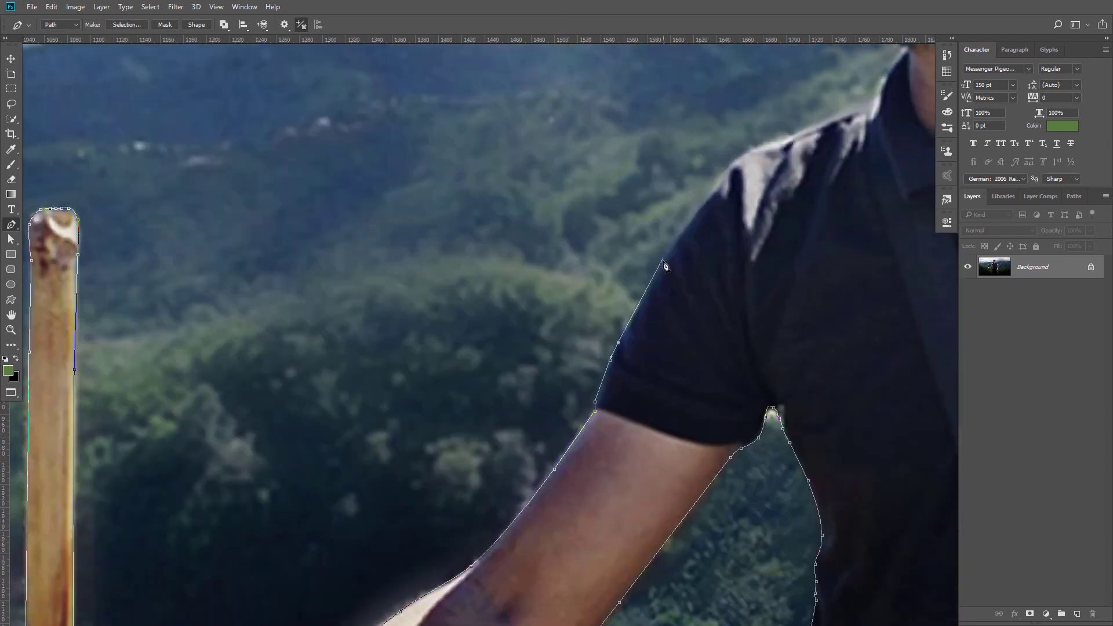
{"action": "left_click", "coordinate": [664, 256]}
{"action": "left_click_drag", "start_coordinate": [735, 161], "coordinate": [741, 153]}
Carry the pen path around the face and collar to close the outline, then fit the image in view.
{"action": "left_click_drag", "start_coordinate": [864, 110], "coordinate": [696, 300]}
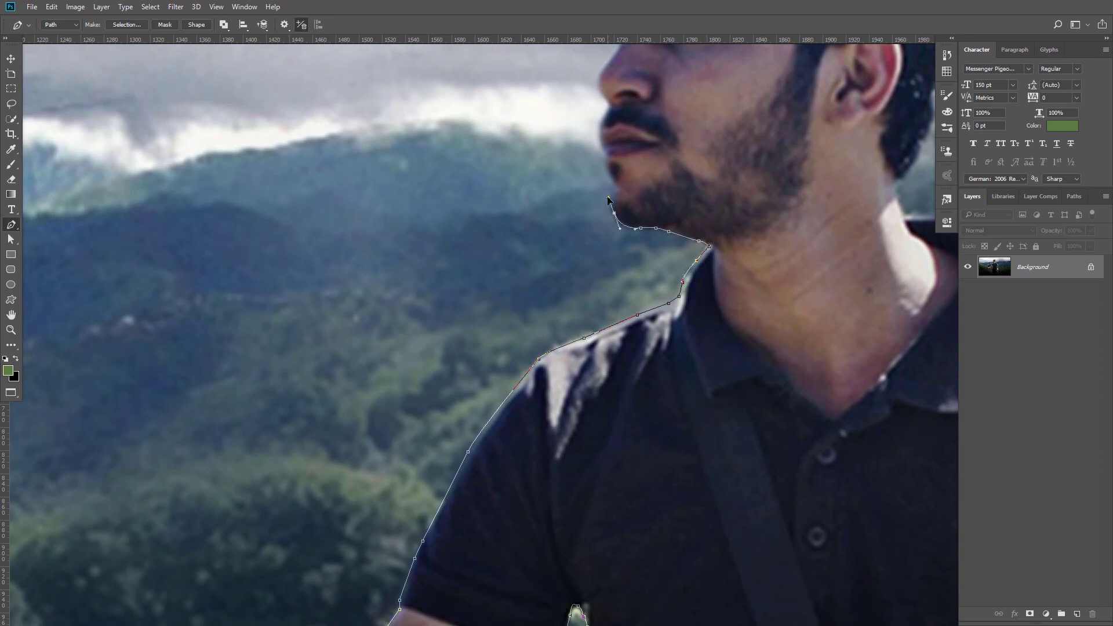
{"action": "mouse_move", "coordinate": [606, 167]}
{"action": "left_mouse_down"}
{"action": "mouse_move", "coordinate": [564, 274]}
{"action": "mouse_move", "coordinate": [530, 440]}
{"action": "left_mouse_up"}
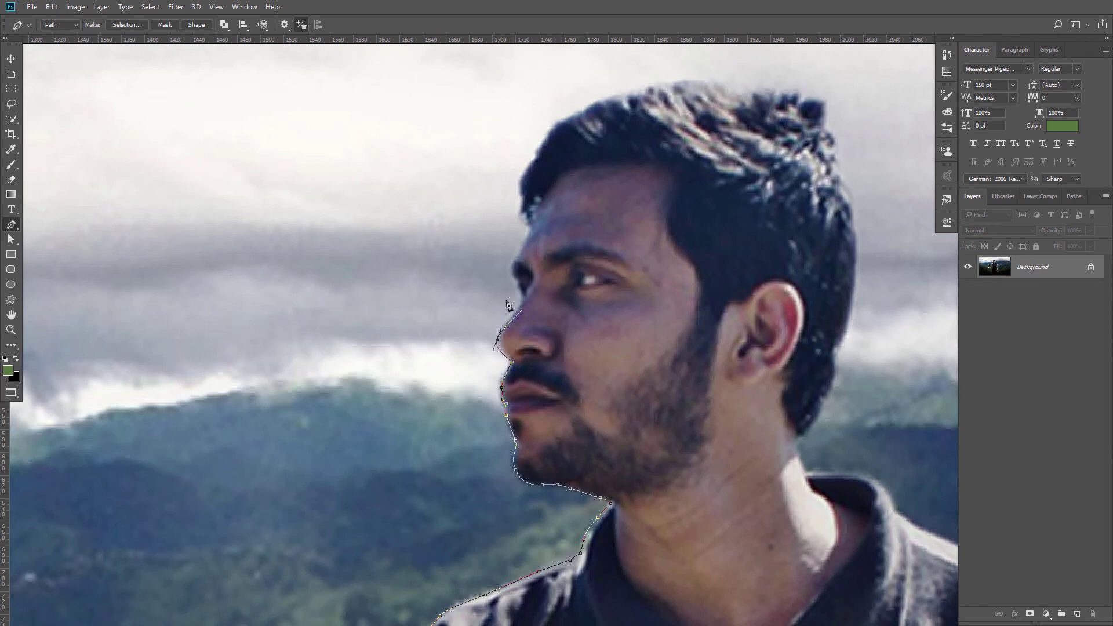
{"action": "left_click", "coordinate": [760, 456], "text": "ctrl"}
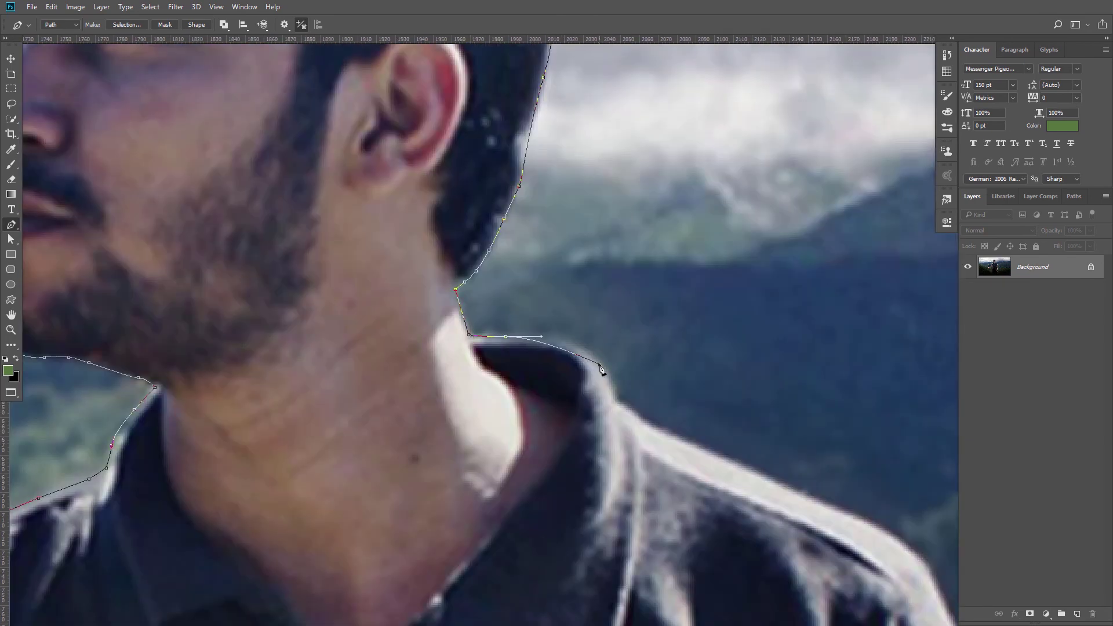
{"action": "left_click_drag", "start_coordinate": [600, 365], "coordinate": [623, 401]}
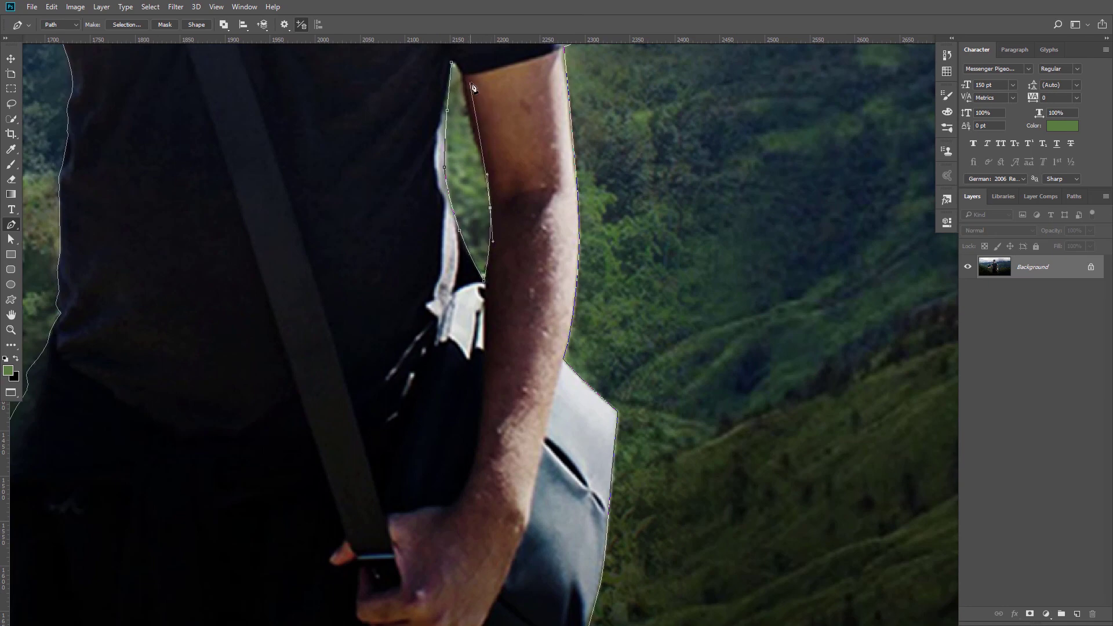
{"action": "key", "text": "ctrl+0"}
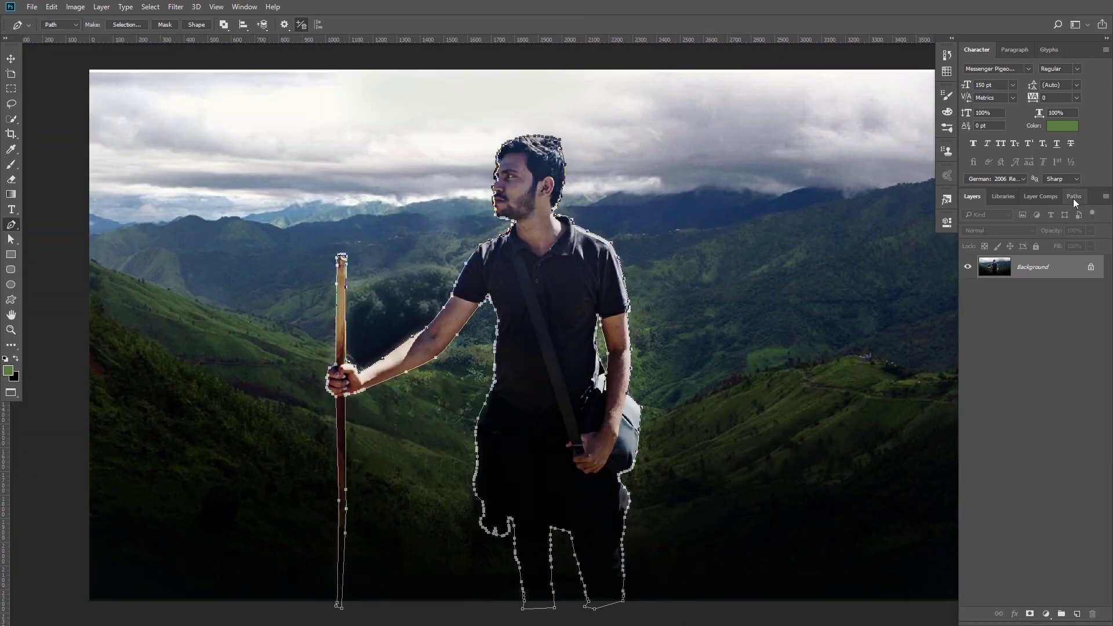
Turn the traced path into a 1.25-pixel feathered selection, copy the man to Layer 1, and hide Background.
{"action": "left_click", "coordinate": [1074, 196]}
{"action": "left_click", "coordinate": [1106, 196]}
{"action": "left_click", "coordinate": [1059, 260]}
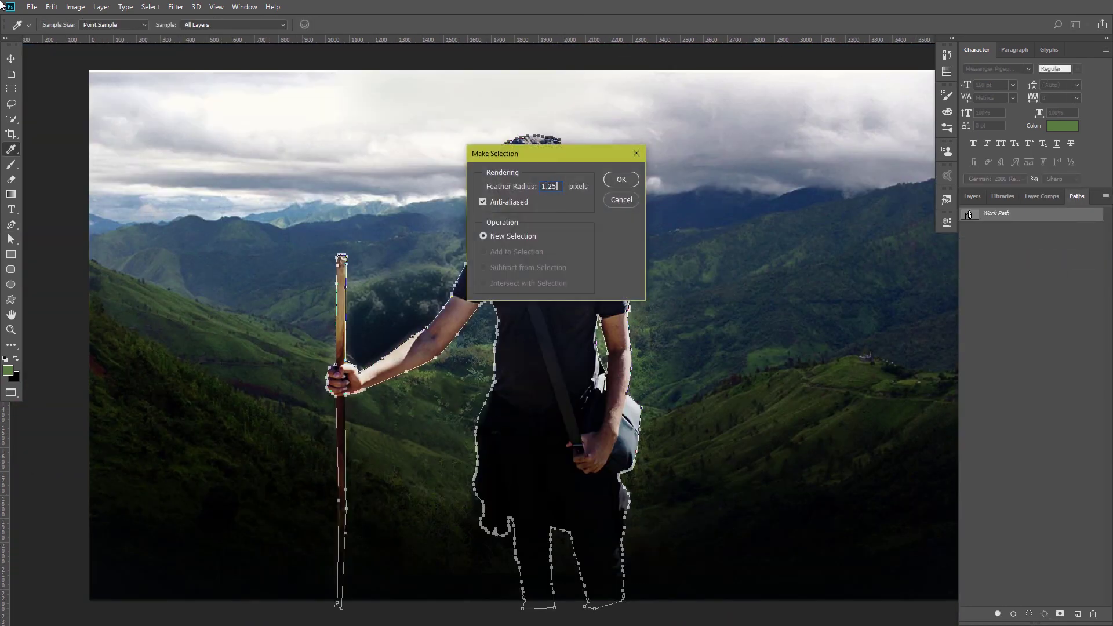
{"action": "key", "text": "Return"}
{"action": "key", "text": "ctrl+j"}
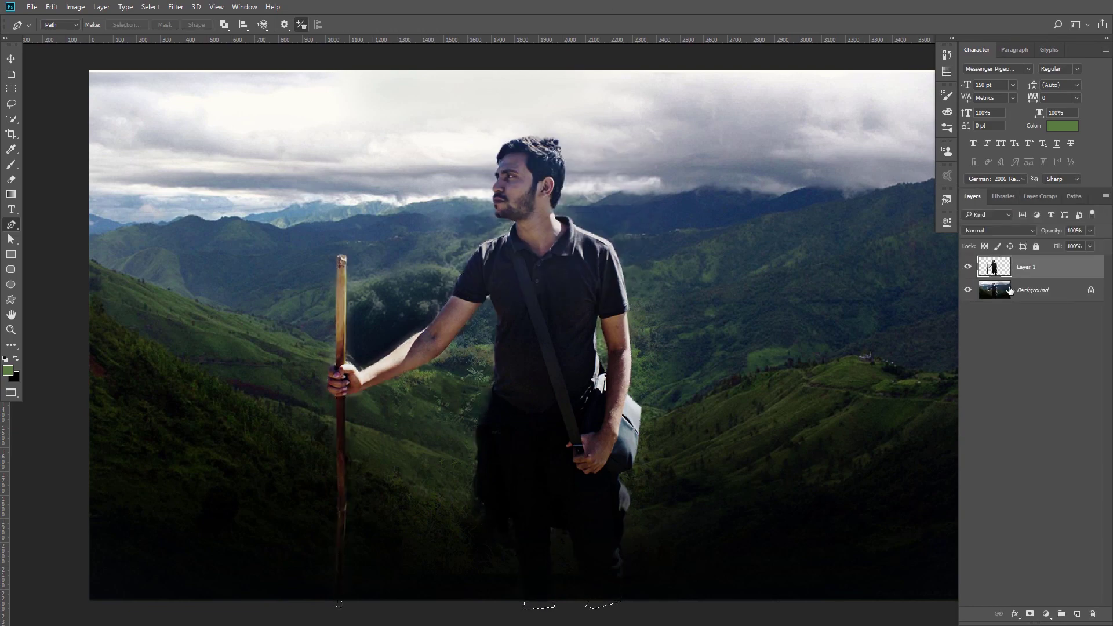
{"action": "left_click", "coordinate": [969, 290]}
Zoom in to inspect the cutout's head, neck and torso edges.
{"action": "left_click_drag", "start_coordinate": [355, 116], "coordinate": [731, 365]}
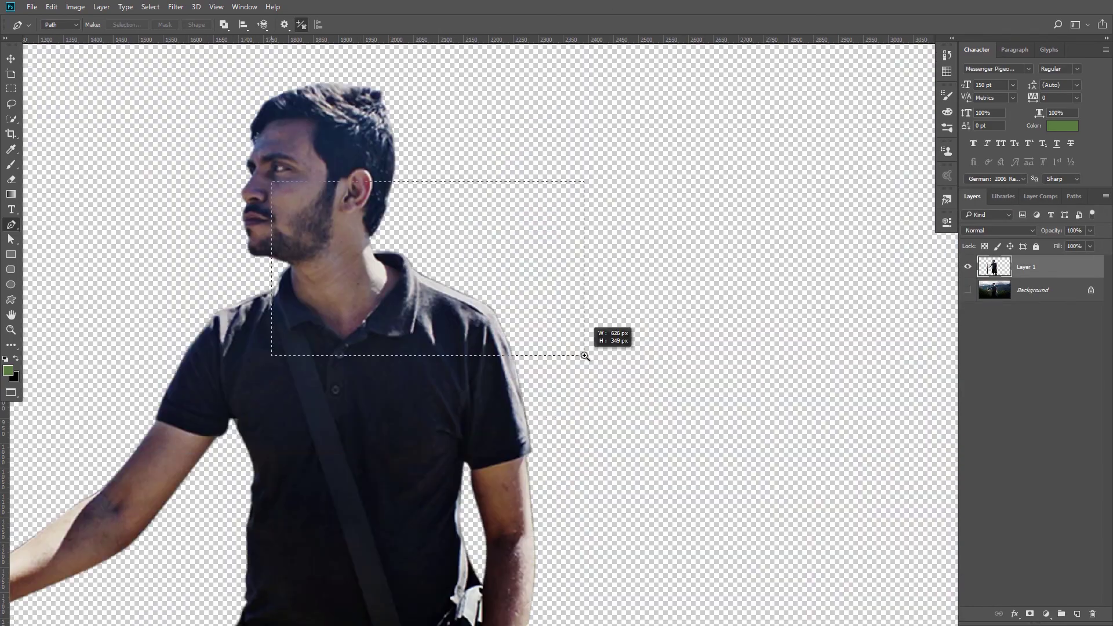
{"action": "left_click_drag", "start_coordinate": [255, 174], "coordinate": [545, 332]}
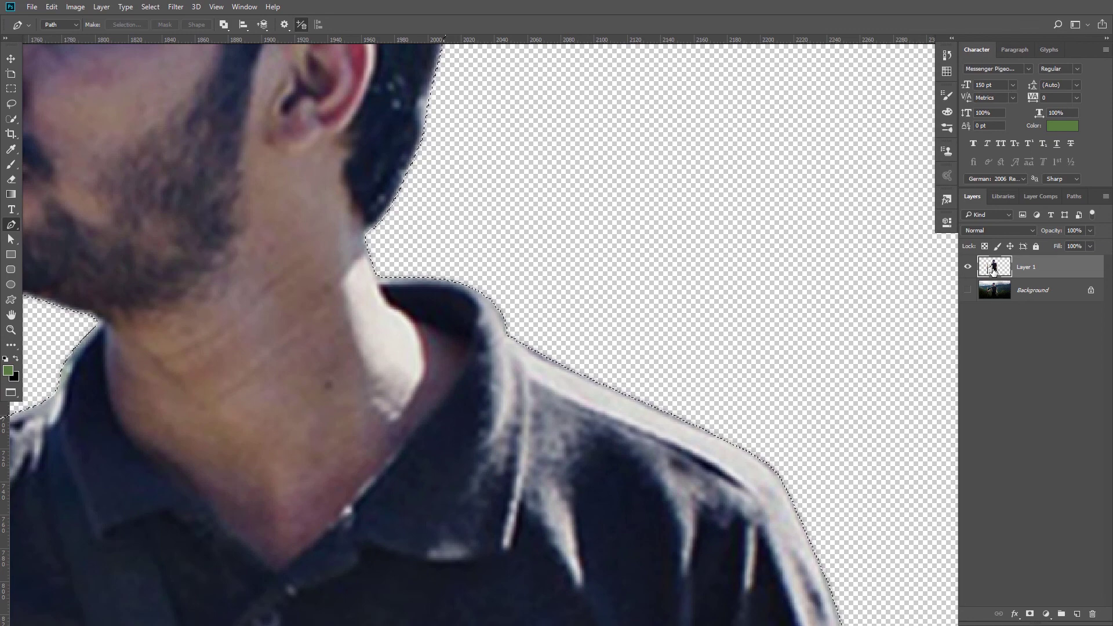
{"action": "key", "text": "ctrl+0"}
{"action": "left_click_drag", "start_coordinate": [373, 217], "coordinate": [738, 485]}
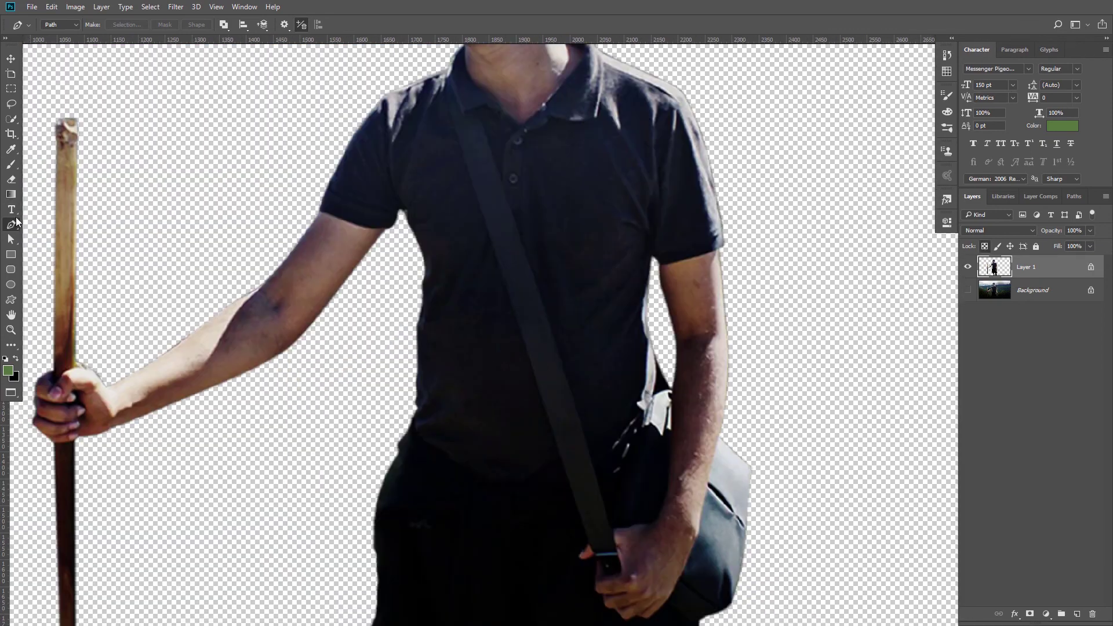
Switch to the Clone Stamp, sample a source on the arm, and zoom in on the right arm.
{"action": "key", "text": "s"}
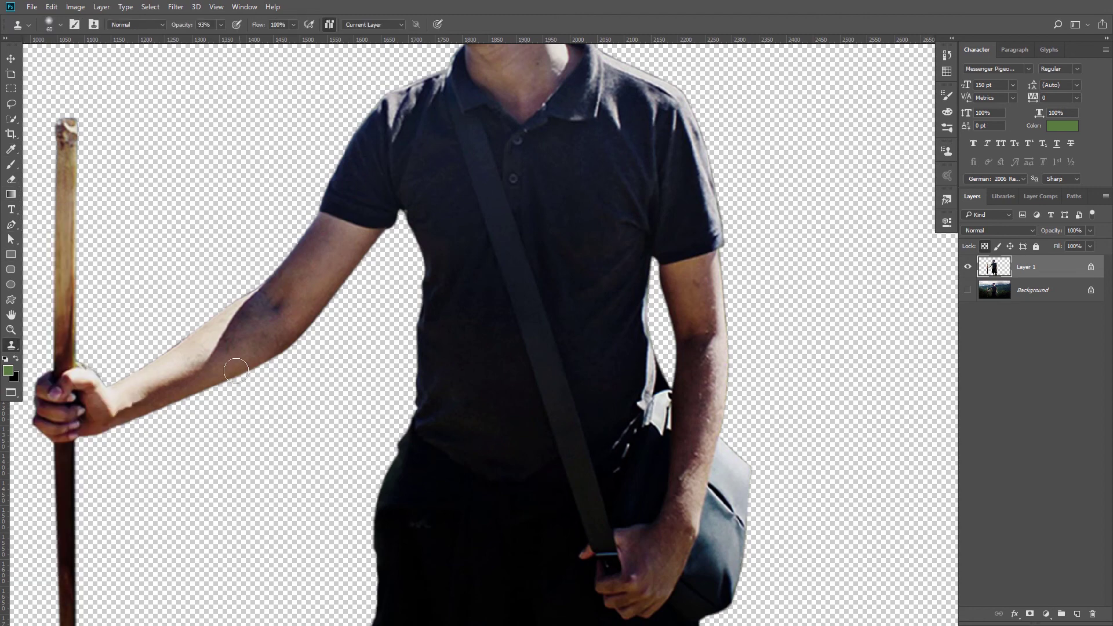
{"action": "scroll", "coordinate": [229, 373], "scroll_direction": "up", "scroll_amount": 2}
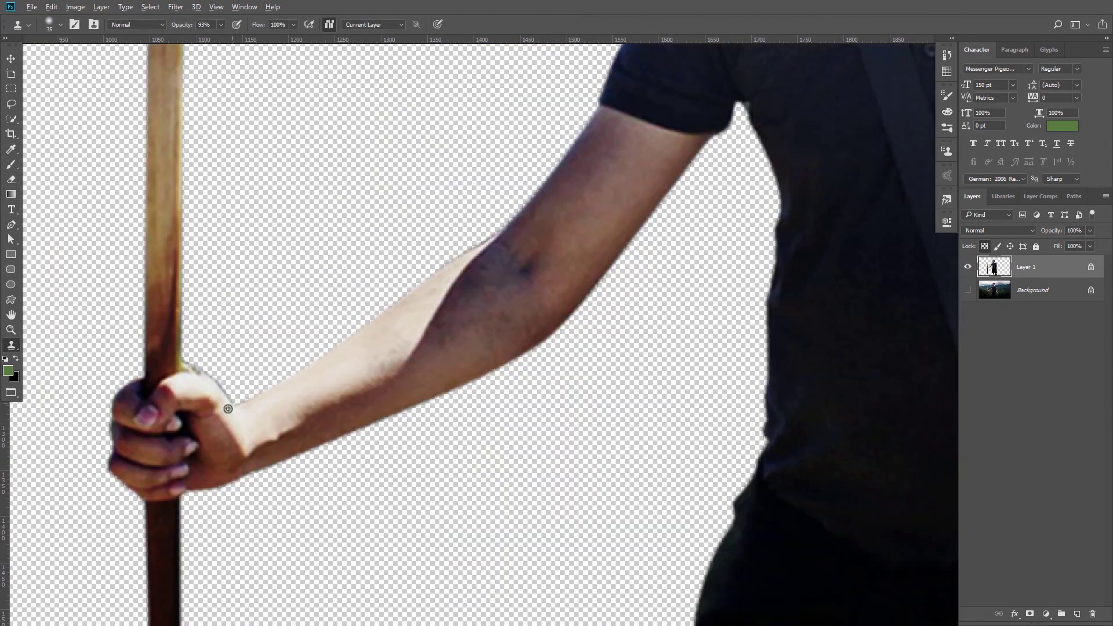
{"action": "left_click", "coordinate": [477, 254], "text": "alt"}
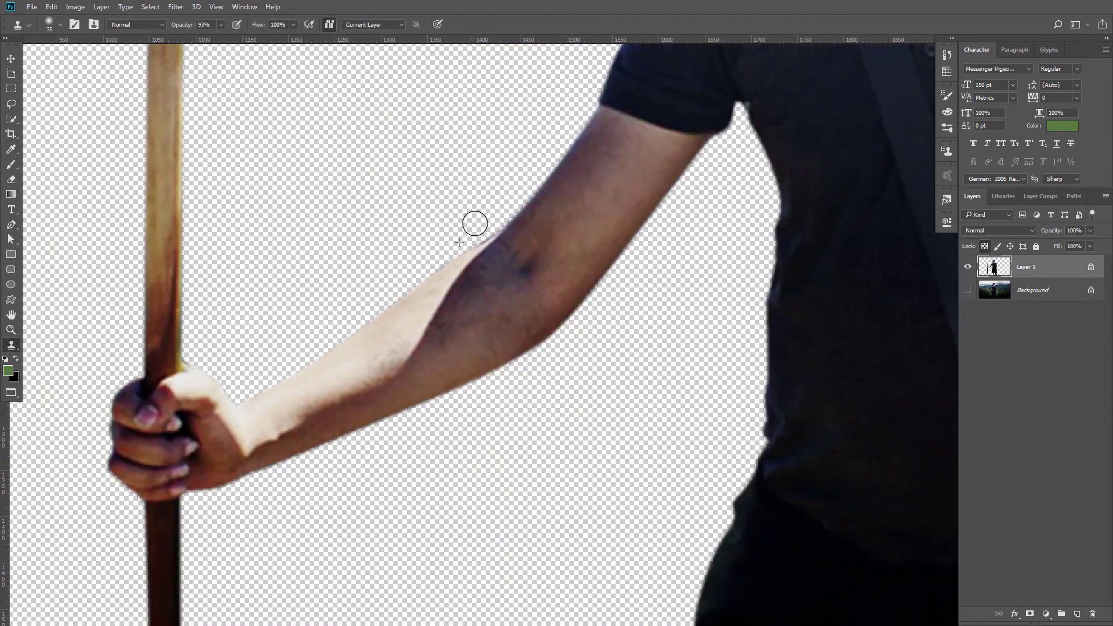
{"action": "key", "text": "ctrl+0"}
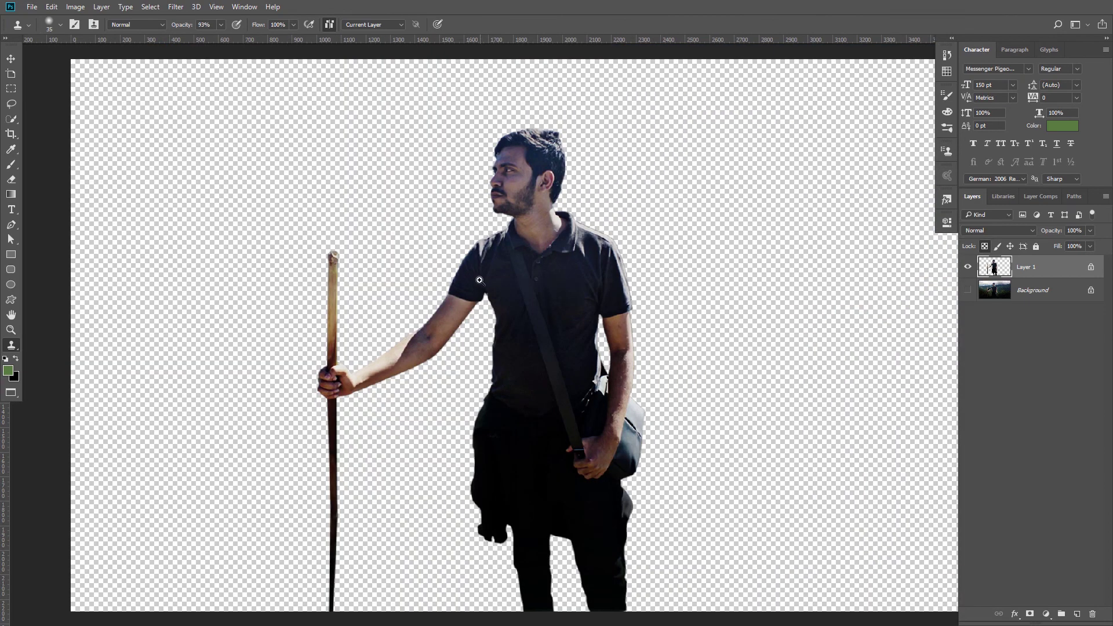
{"action": "left_click", "coordinate": [429, 330], "text": "ctrl"}
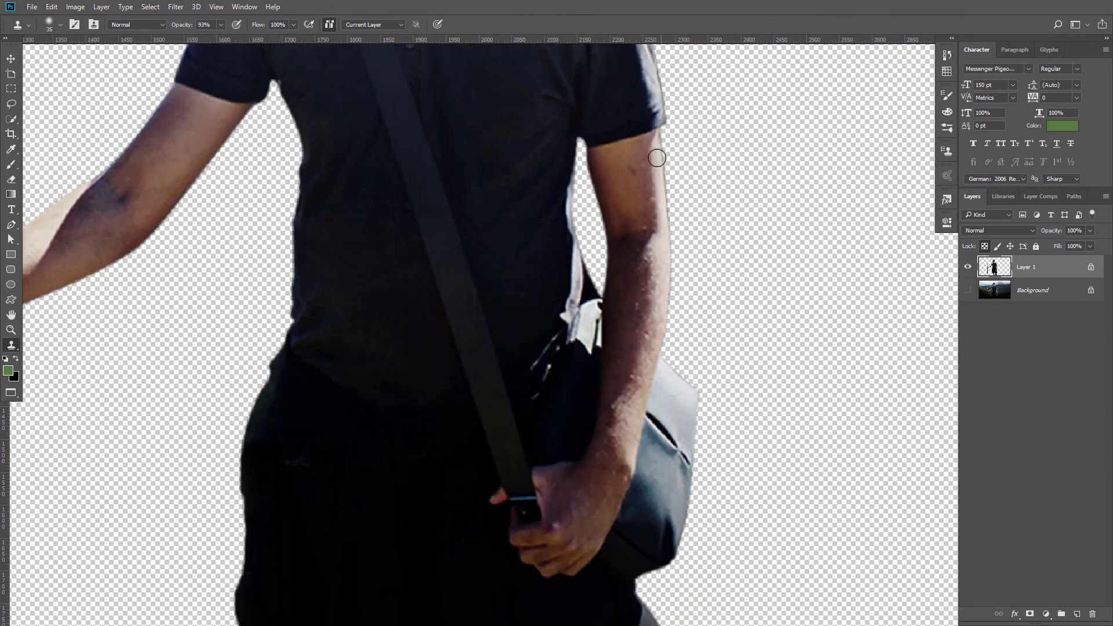
{"action": "left_click", "coordinate": [758, 325], "text": "ctrl"}
Lasso the forearm's outer edge and shift it slightly up-right with the Content-Aware Move Tool.
{"action": "key", "text": "l"}
{"action": "mouse_move", "coordinate": [481, 137]}
{"action": "left_mouse_down"}
{"action": "mouse_move", "coordinate": [506, 372]}
{"action": "mouse_move", "coordinate": [499, 581]}
{"action": "left_mouse_up"}
{"action": "right_click", "coordinate": [11, 347]}
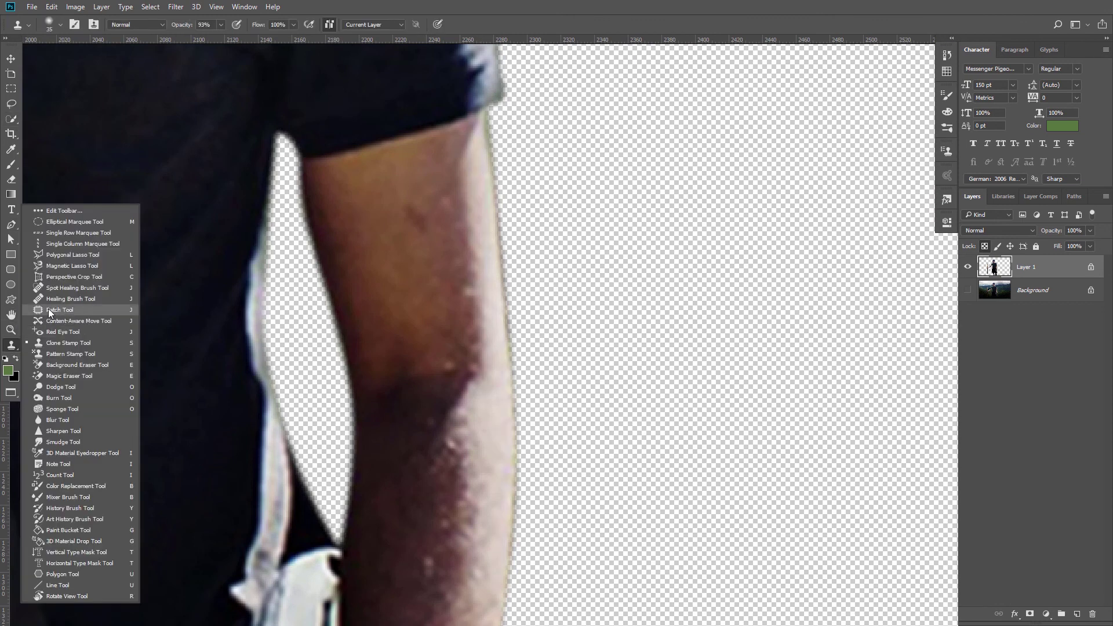
{"action": "left_click", "coordinate": [44, 319]}
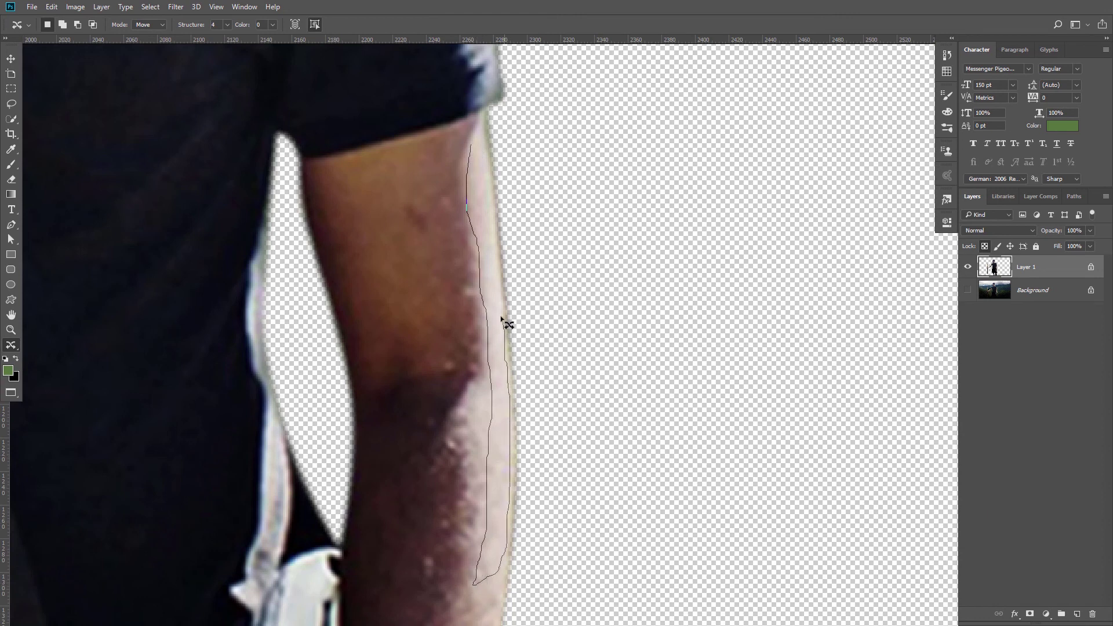
{"action": "left_click_drag", "start_coordinate": [503, 320], "coordinate": [472, 148]}
{"action": "left_click_drag", "start_coordinate": [490, 278], "coordinate": [504, 265]}
{"action": "key", "text": "Return"}
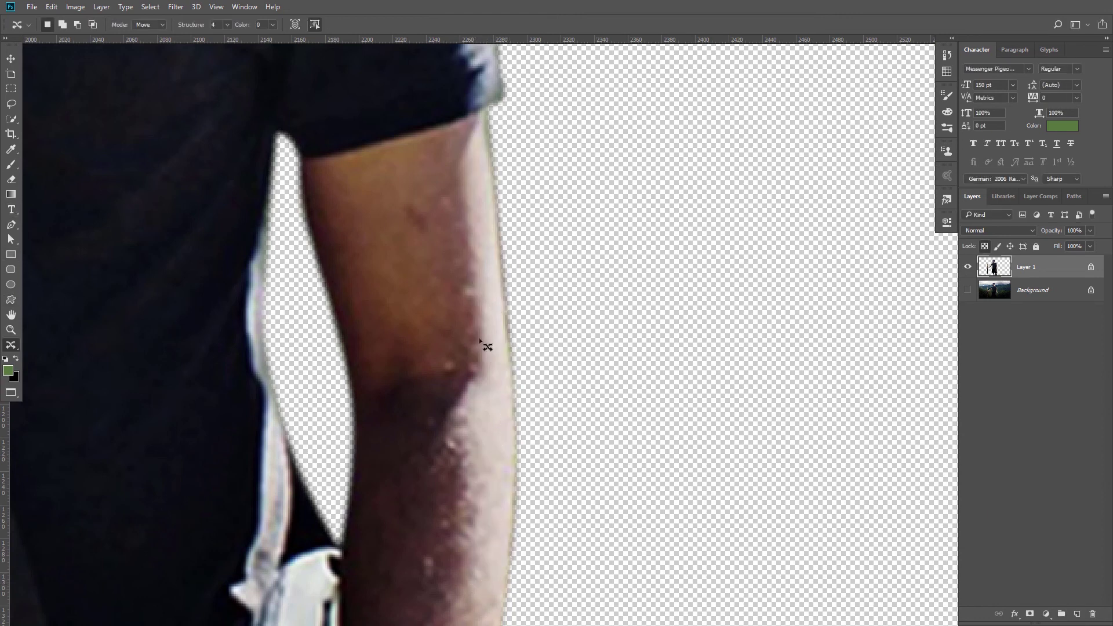
{"action": "left_click_drag", "start_coordinate": [614, 404], "coordinate": [627, 300]}
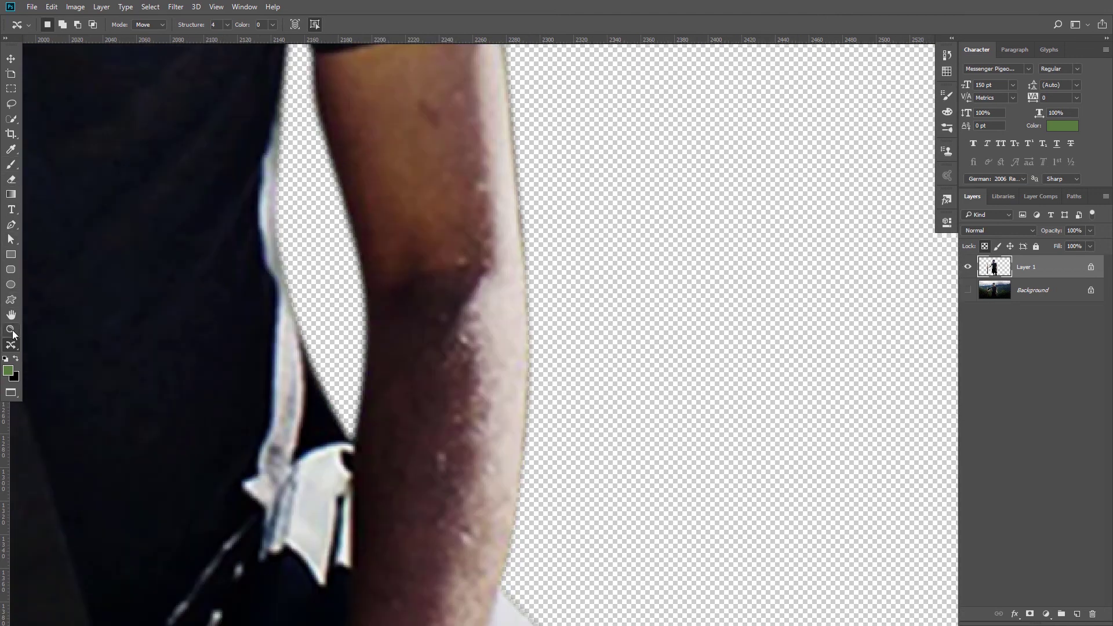
Select the Smudge Tool from the retouching flyout and zoom in on the staff and lower torso.
{"action": "right_click", "coordinate": [11, 350]}
{"action": "left_click", "coordinate": [64, 331]}
{"action": "right_click", "coordinate": [11, 346]}
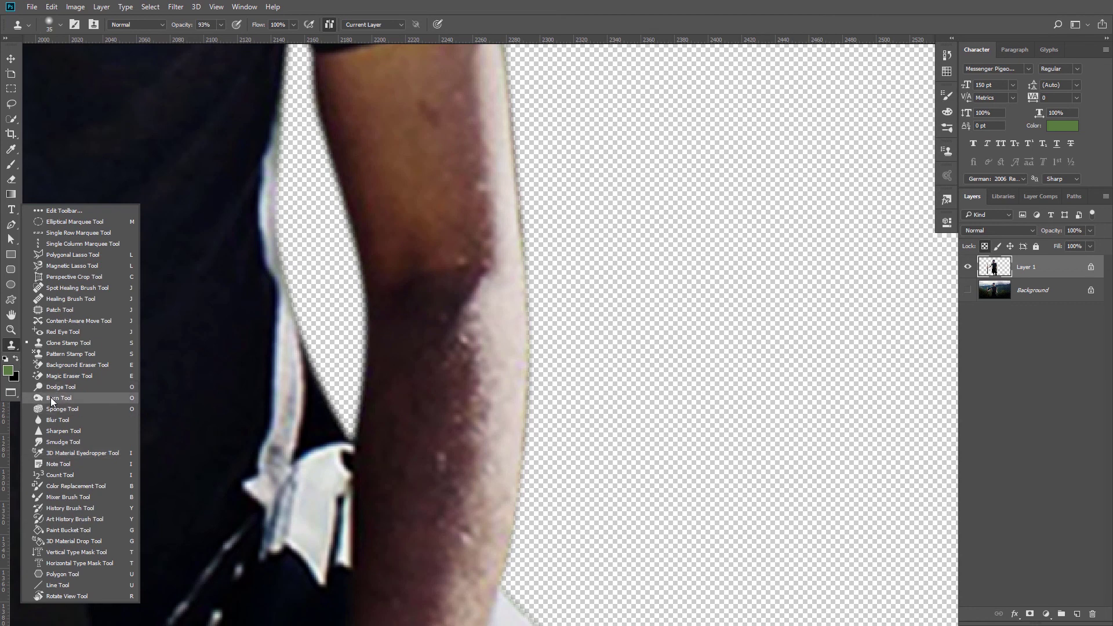
{"action": "left_click", "coordinate": [61, 442]}
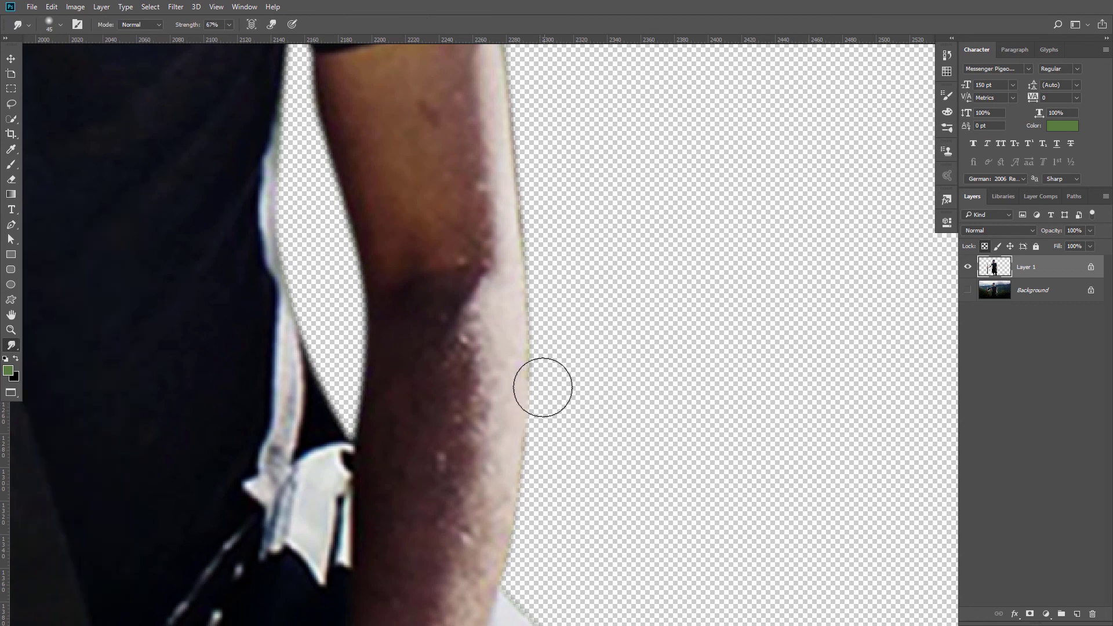
{"action": "scroll", "coordinate": [557, 214], "scroll_direction": "up", "scroll_amount": 2}
{"action": "scroll", "coordinate": [568, 151], "scroll_direction": "up", "scroll_amount": 2}
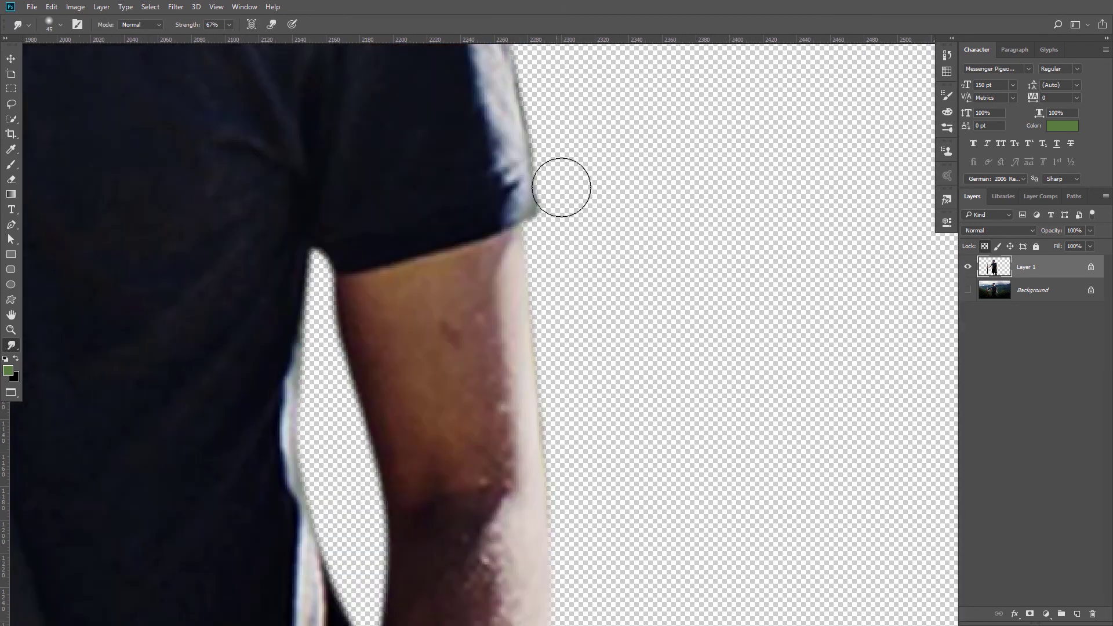
{"action": "left_click_drag", "start_coordinate": [552, 123], "coordinate": [547, 239]}
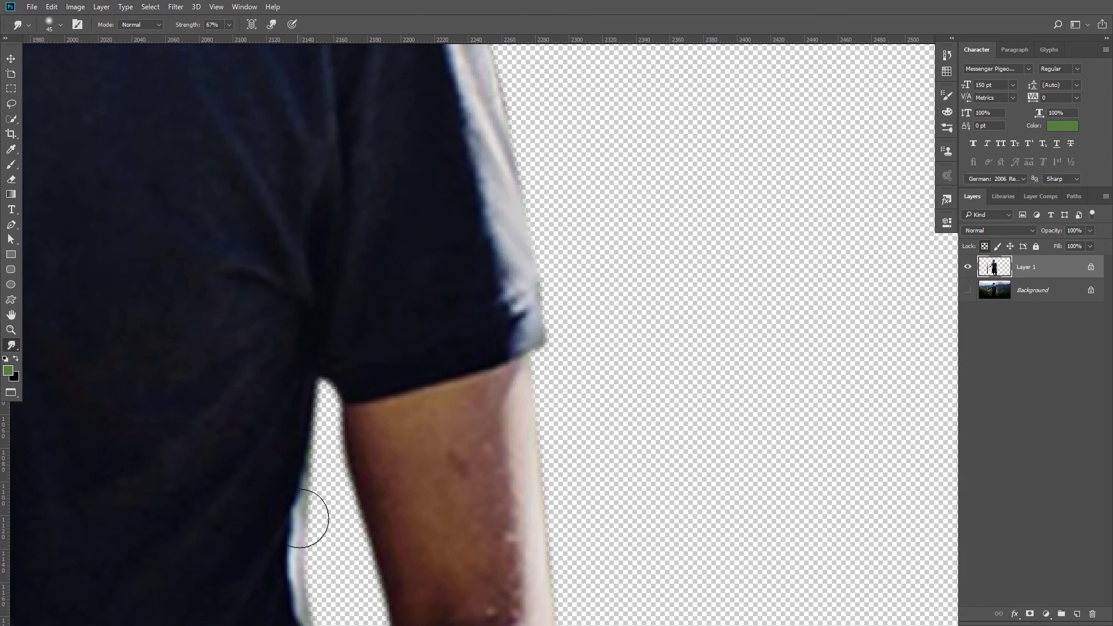
{"action": "left_click_drag", "start_coordinate": [311, 522], "coordinate": [344, 250]}
{"action": "scroll", "coordinate": [344, 249], "scroll_direction": "down", "scroll_amount": 5}
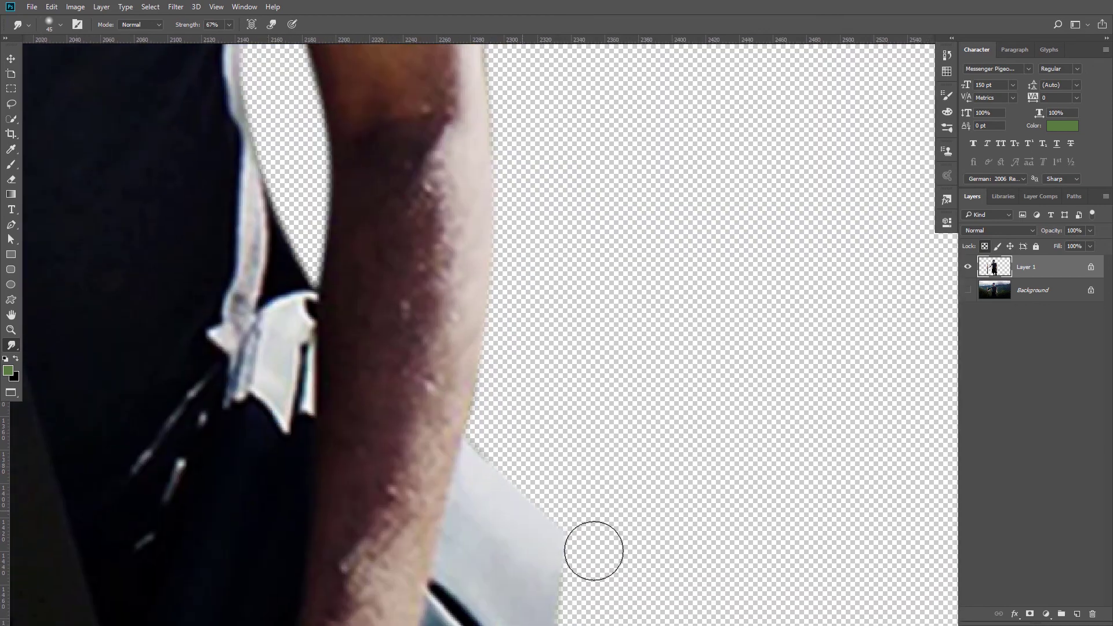
{"action": "left_click_drag", "start_coordinate": [591, 552], "coordinate": [493, 302]}
{"action": "scroll", "coordinate": [435, 441], "scroll_direction": "down", "scroll_amount": 3}
{"action": "scroll", "coordinate": [655, 255], "scroll_direction": "down", "scroll_amount": 3}
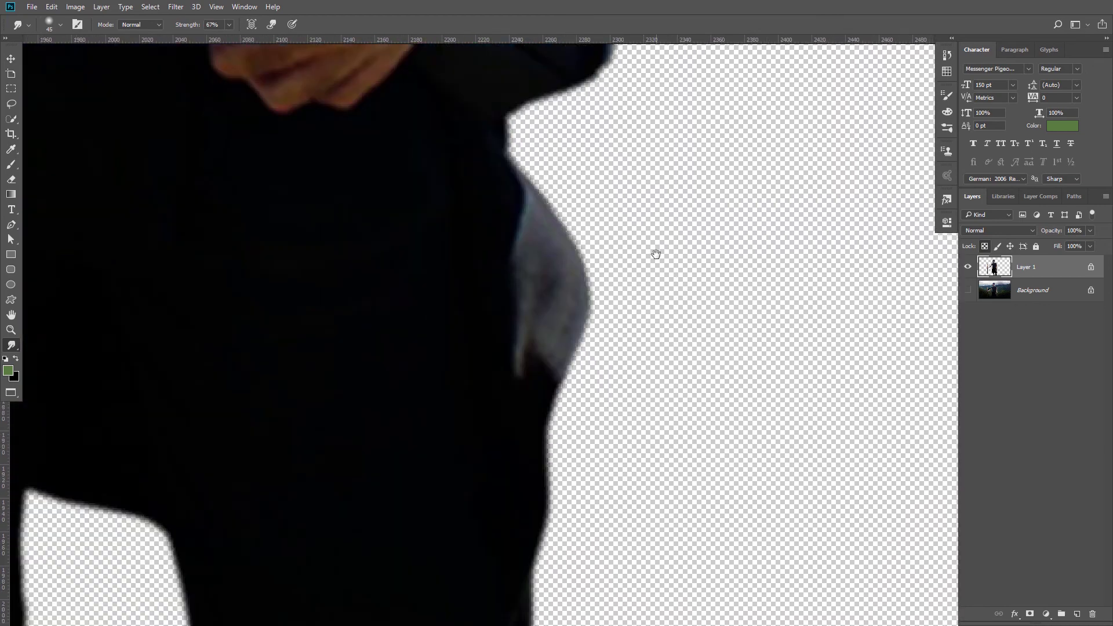
{"action": "key", "text": "ctrl+0"}
{"action": "left_click_drag", "start_coordinate": [293, 372], "coordinate": [497, 546]}
Lasso the staff's right edge, smudge its light fringe dark, then deselect.
{"action": "key", "text": "l"}
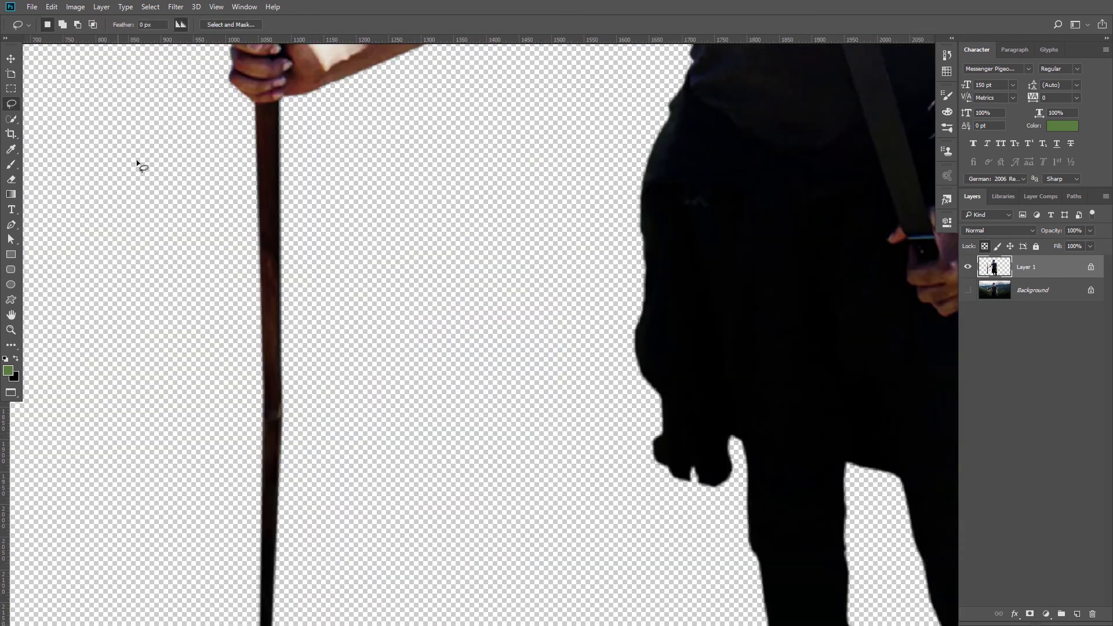
{"action": "left_click_drag", "start_coordinate": [282, 239], "coordinate": [286, 624]}
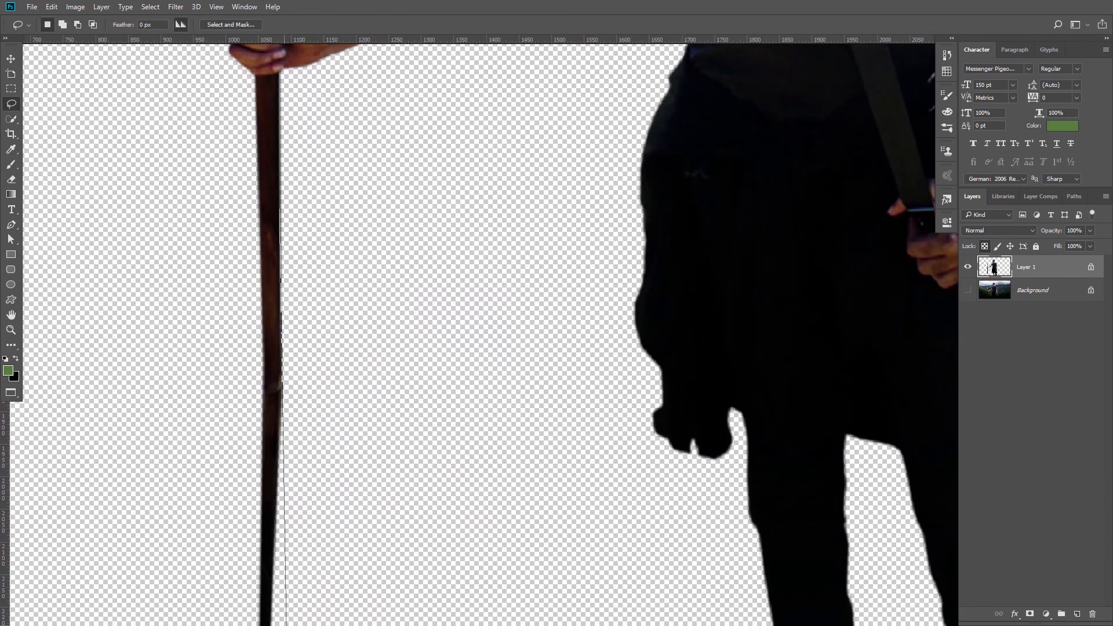
{"action": "left_click_drag", "start_coordinate": [272, 435], "coordinate": [278, 214]}
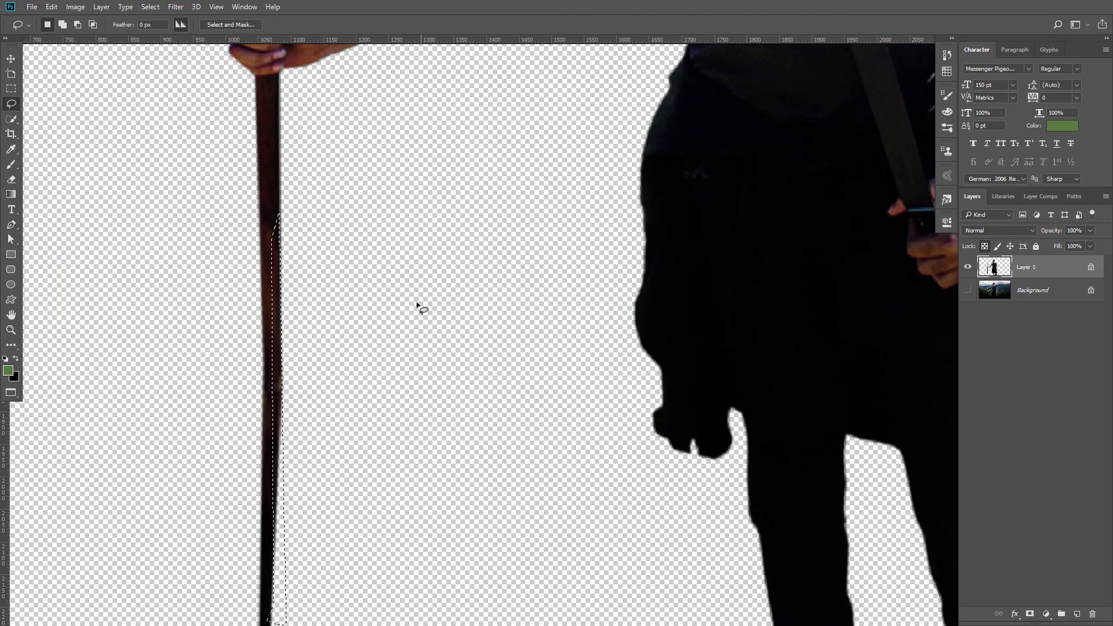
{"action": "left_click", "coordinate": [12, 347]}
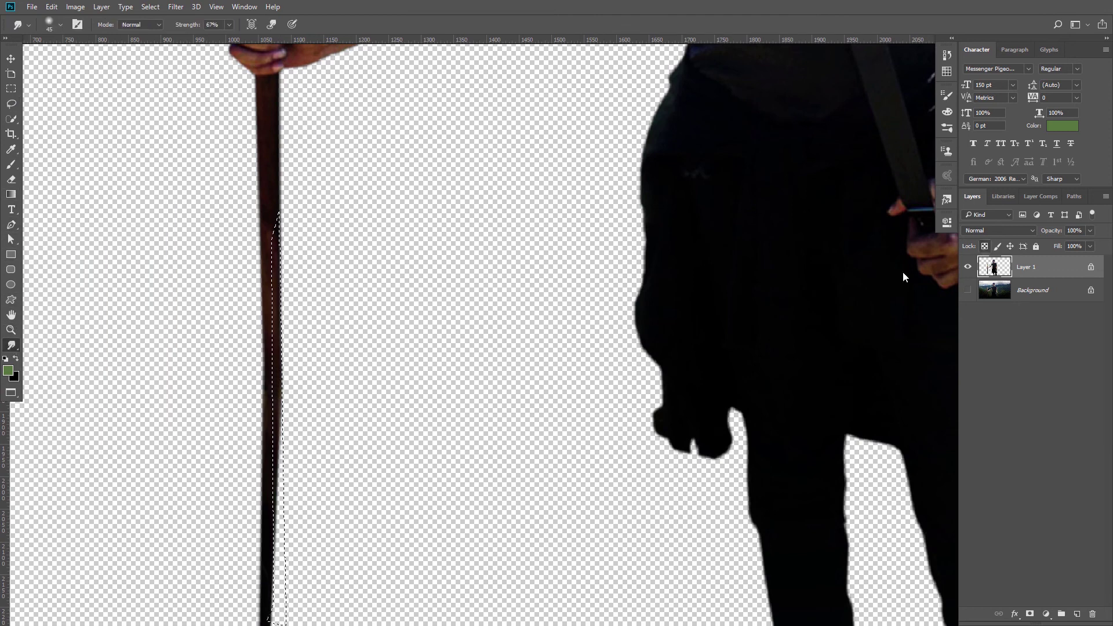
{"action": "left_click_drag", "start_coordinate": [279, 445], "coordinate": [277, 591]}
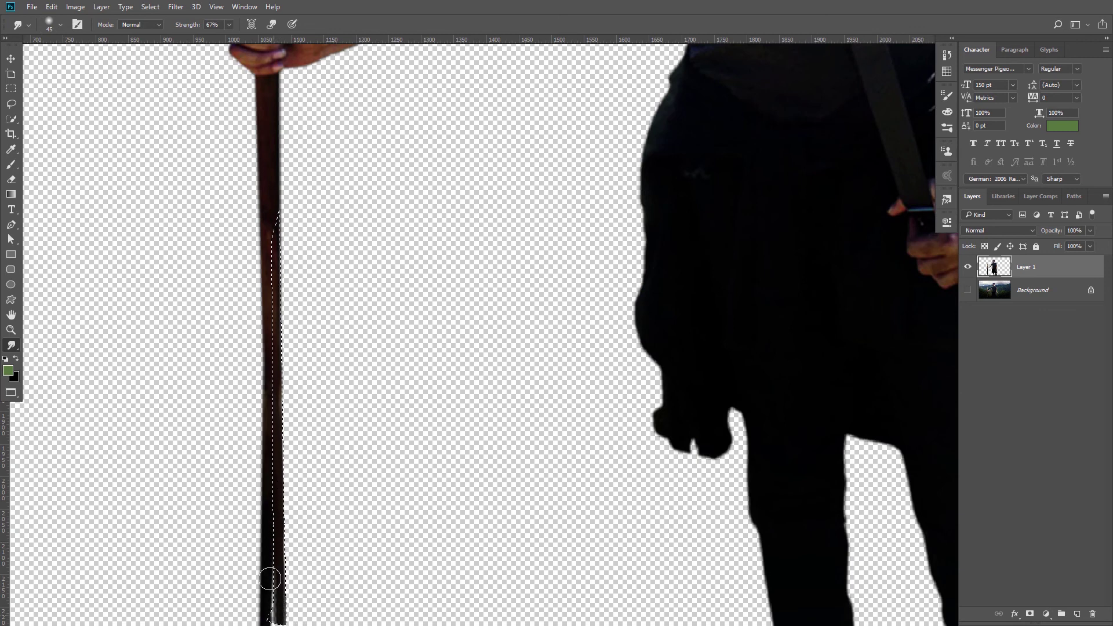
{"action": "key", "text": "ctrl+d"}
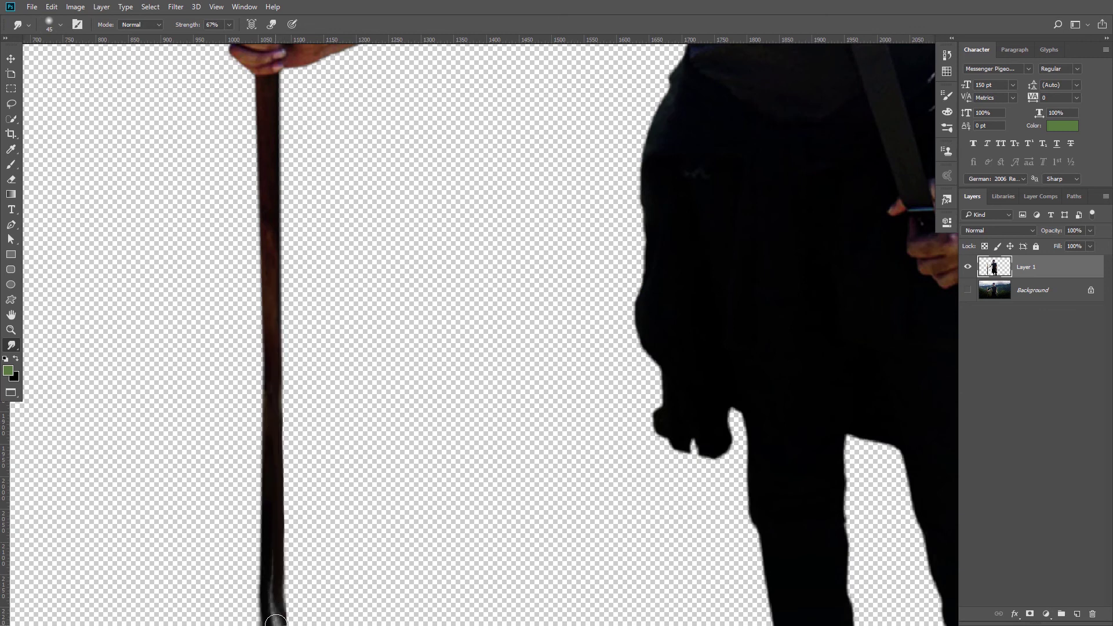
{"action": "left_click_drag", "start_coordinate": [276, 621], "coordinate": [287, 545]}
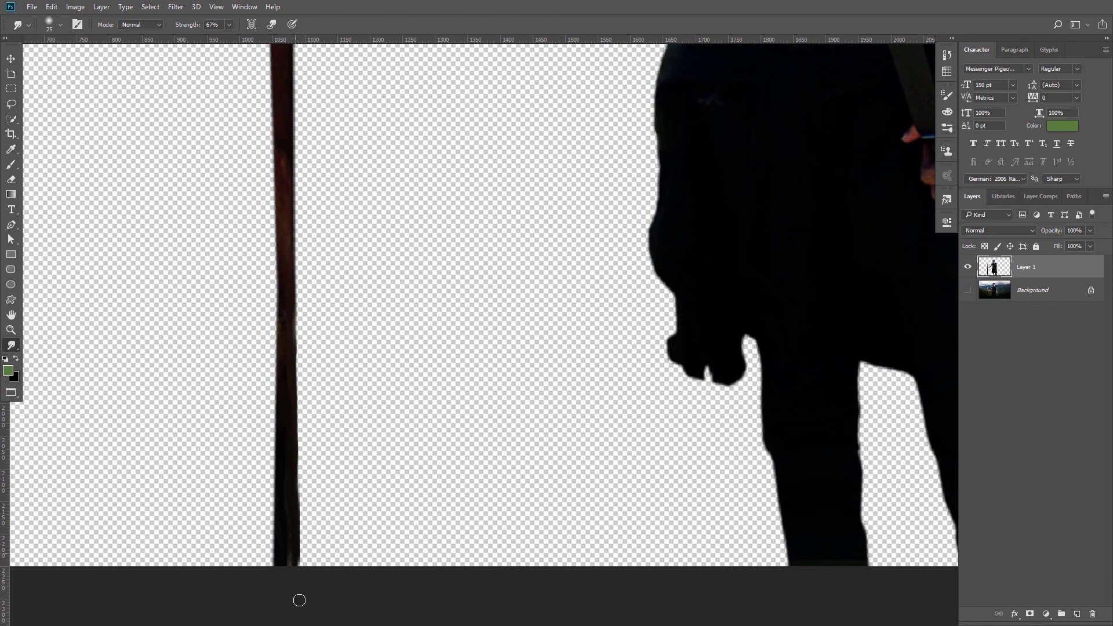
{"action": "key", "text": "ctrl+0"}
Show Background again and apply Levels to brighten the man's midtones and deepen blacks.
{"action": "left_click", "coordinate": [968, 291]}
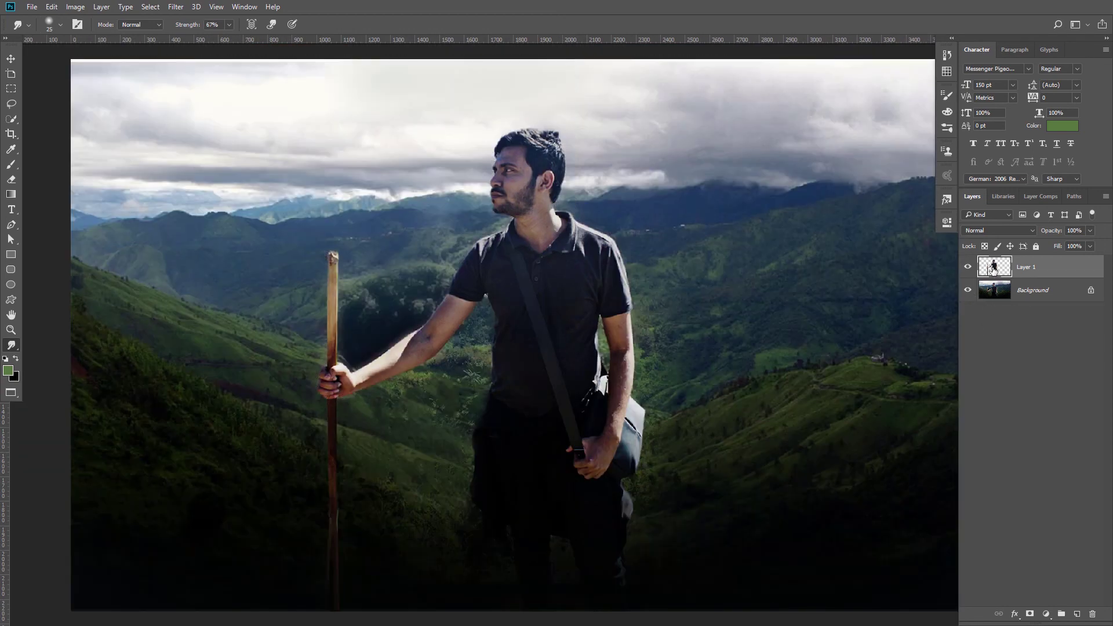
{"action": "key", "text": "ctrl+l"}
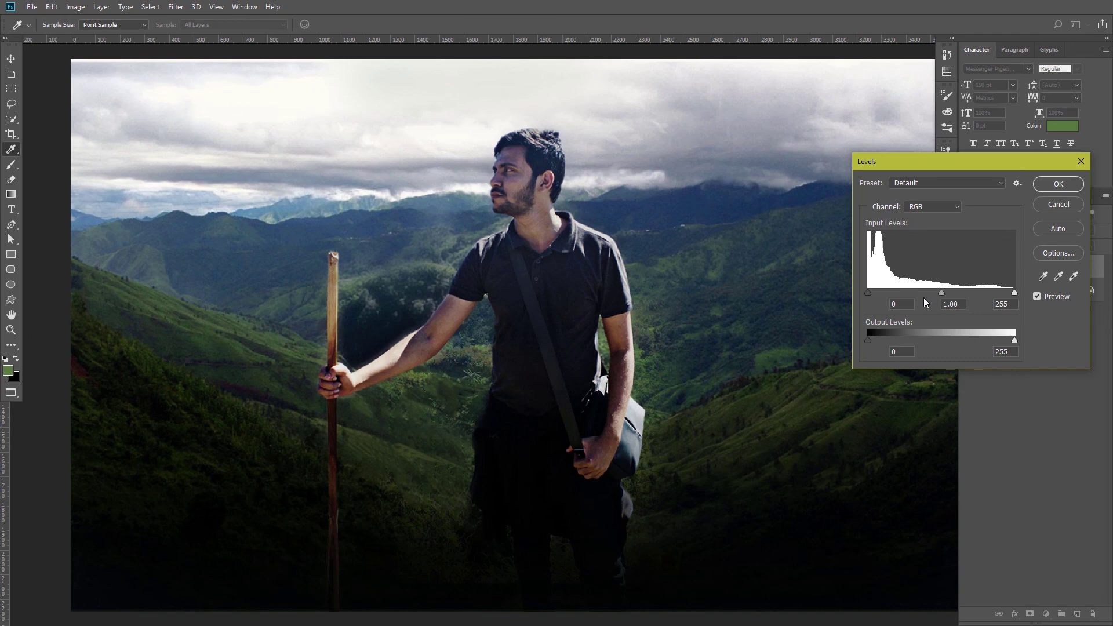
{"action": "left_click_drag", "start_coordinate": [942, 292], "coordinate": [872, 294]}
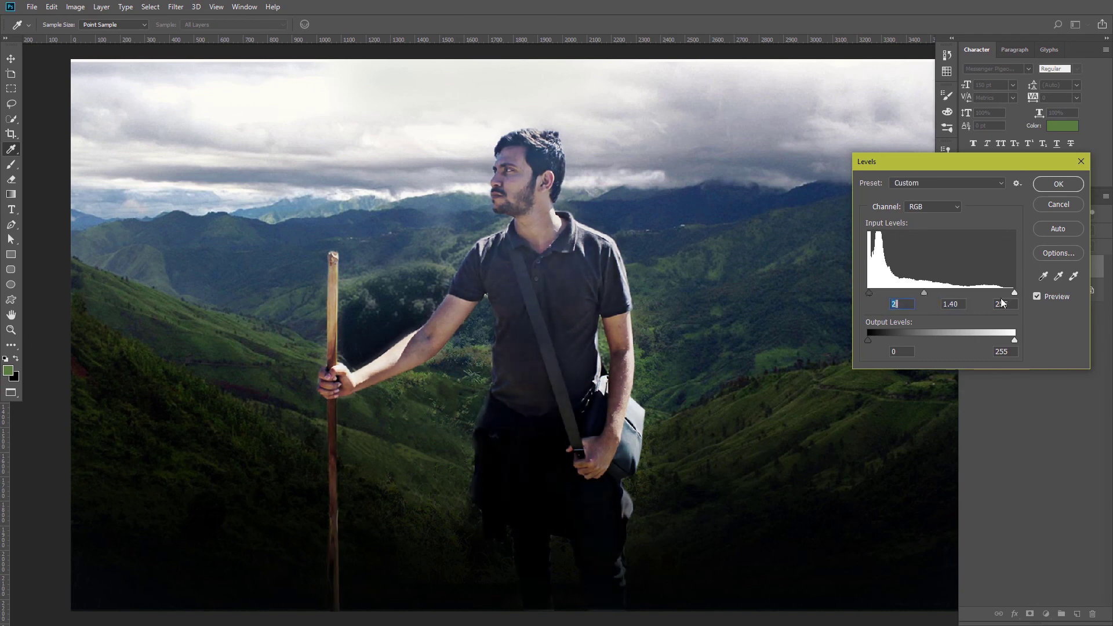
{"action": "key", "text": "Return"}
Duplicate Layer 1 and set Layer 1 copy's blend mode to Soft Light.
{"action": "key", "text": "ctrl+j"}
{"action": "left_click", "coordinate": [998, 230]}
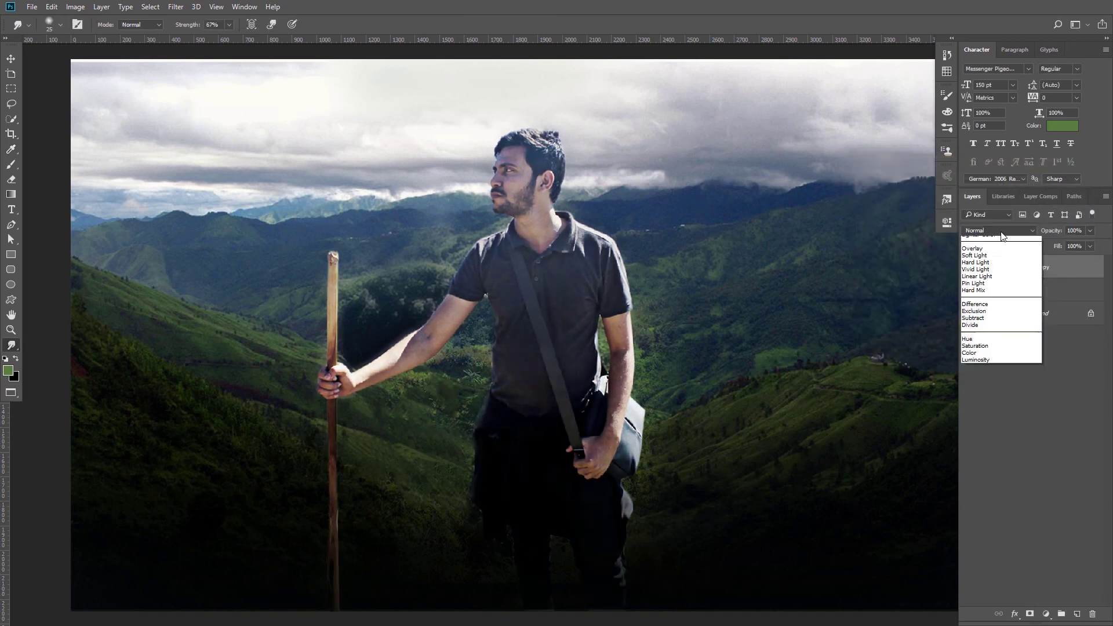
{"action": "left_click", "coordinate": [972, 354]}
{"action": "key", "text": "Up"}
{"action": "key", "text": "Up"}
{"action": "key", "text": "Up"}
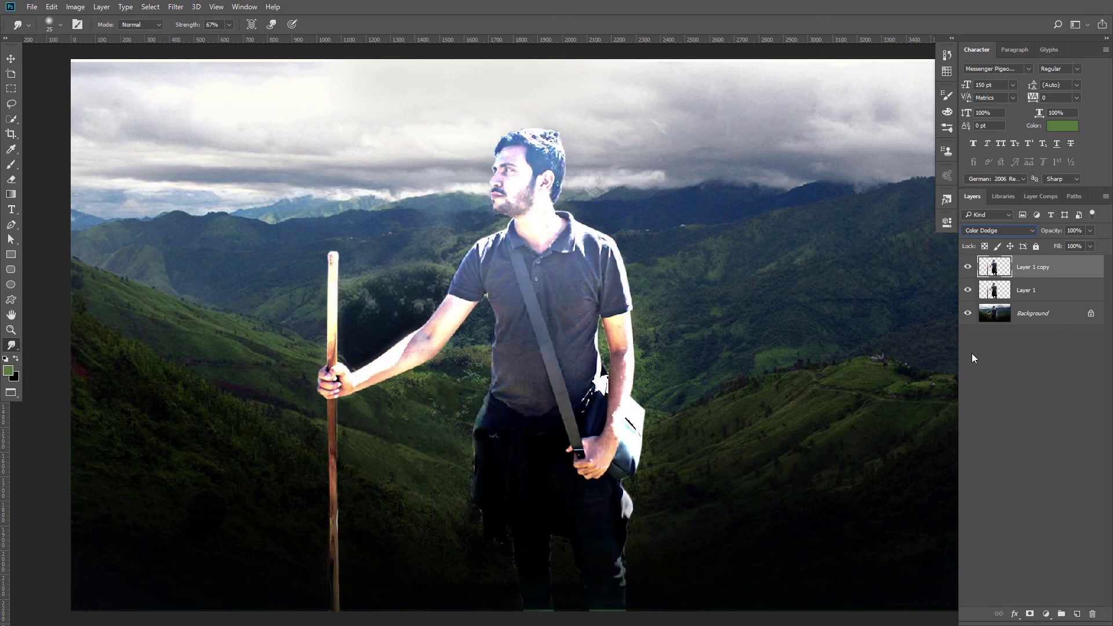
{"action": "left_click", "coordinate": [973, 231]}
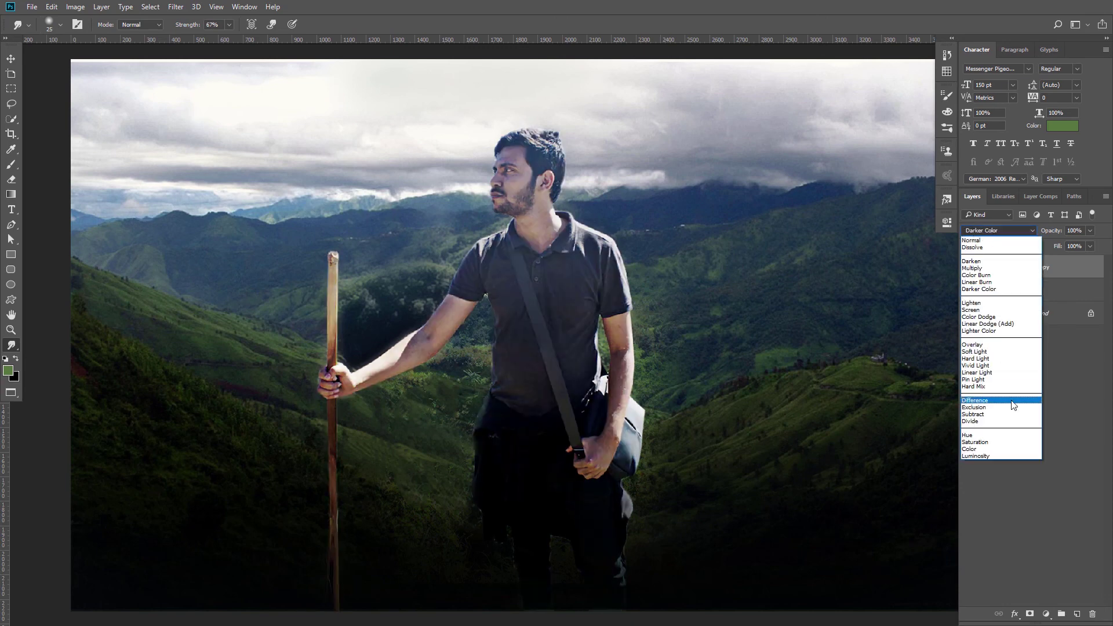
{"action": "left_click", "coordinate": [973, 366]}
{"action": "key", "text": "Down"}
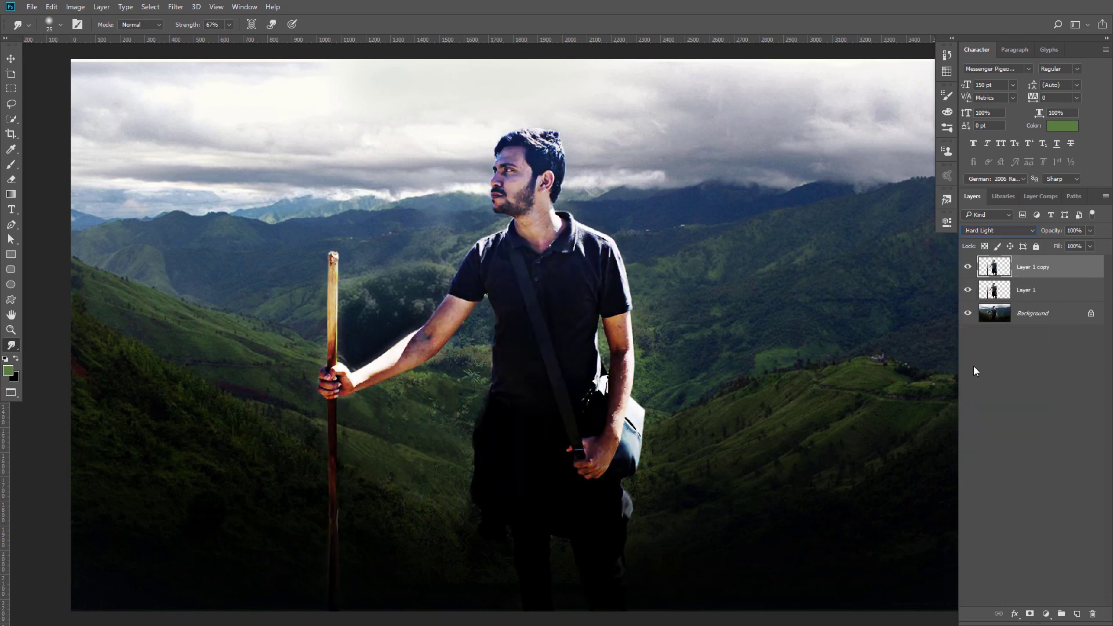
{"action": "key", "text": "Up"}
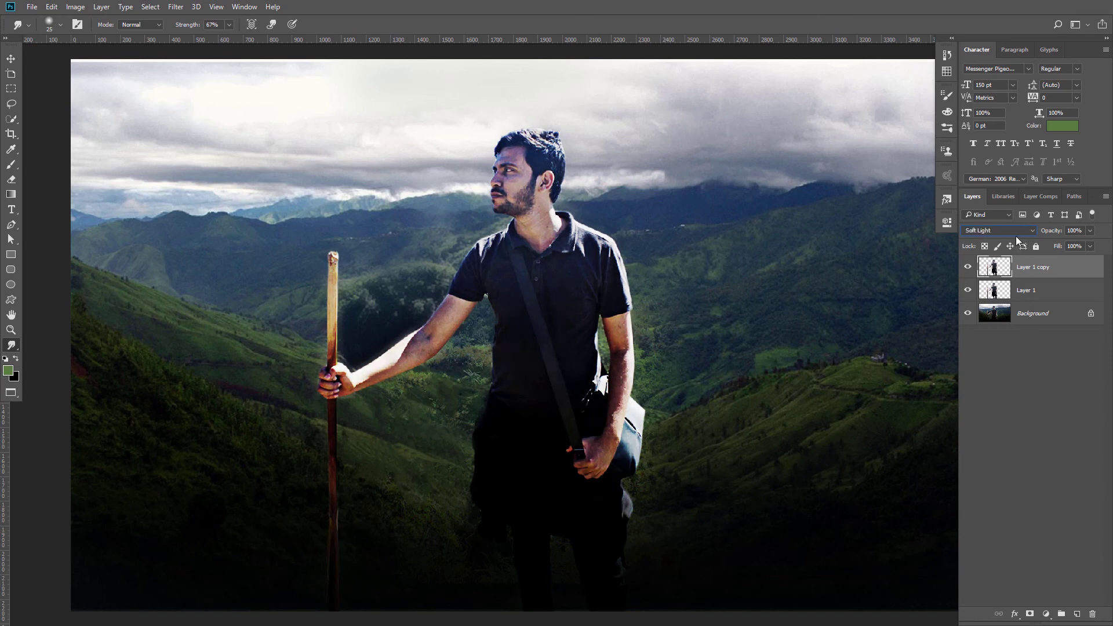
Raise the copy's lightness by +33 with Hue/Saturation.
{"action": "key", "text": "ctrl+u"}
{"action": "left_click_drag", "start_coordinate": [983, 383], "coordinate": [972, 382]}
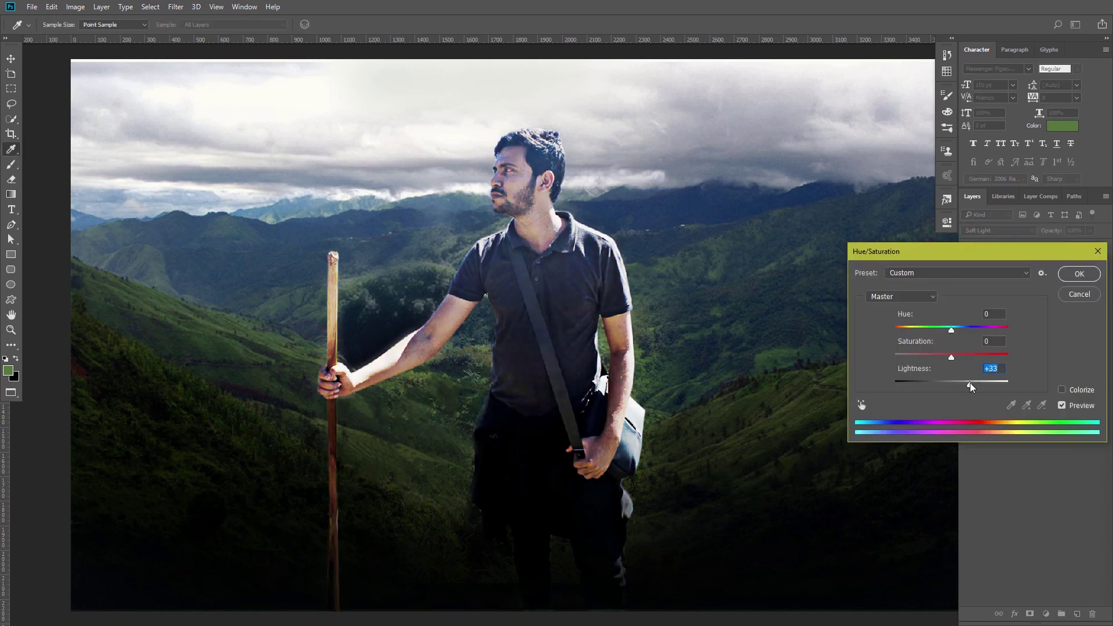
{"action": "key", "text": "Return"}
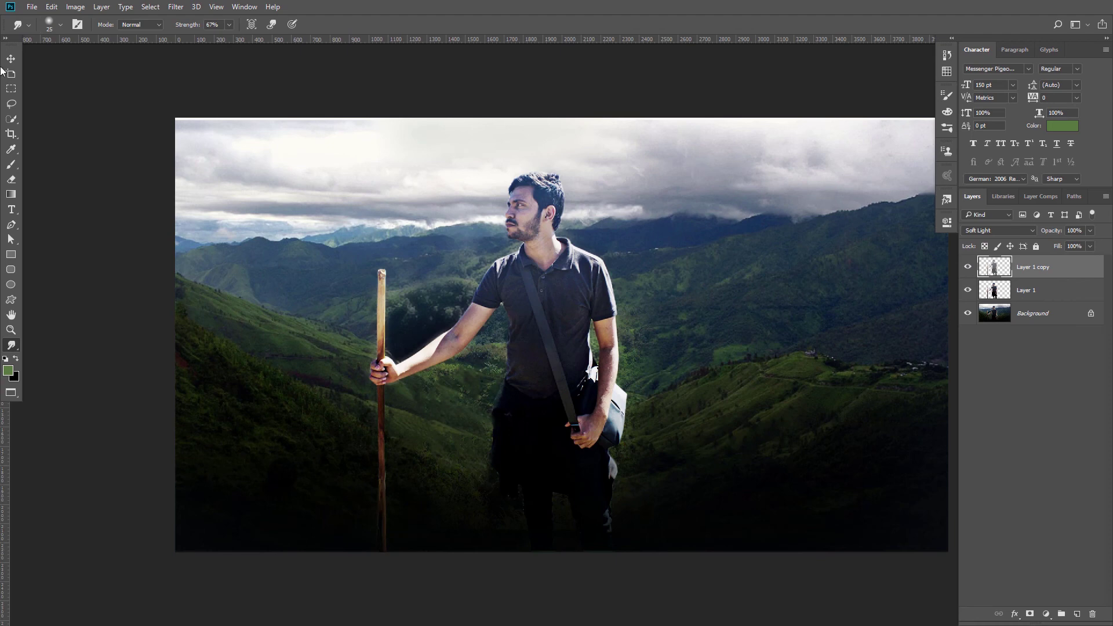
Load the man's outline as a selection and expand it by 2 pixels.
{"action": "left_click", "coordinate": [968, 267]}
{"action": "left_click", "coordinate": [994, 267], "text": "ctrl"}
{"action": "left_click_drag", "start_coordinate": [447, 169], "coordinate": [630, 238]}
{"action": "left_click", "coordinate": [151, 7]}
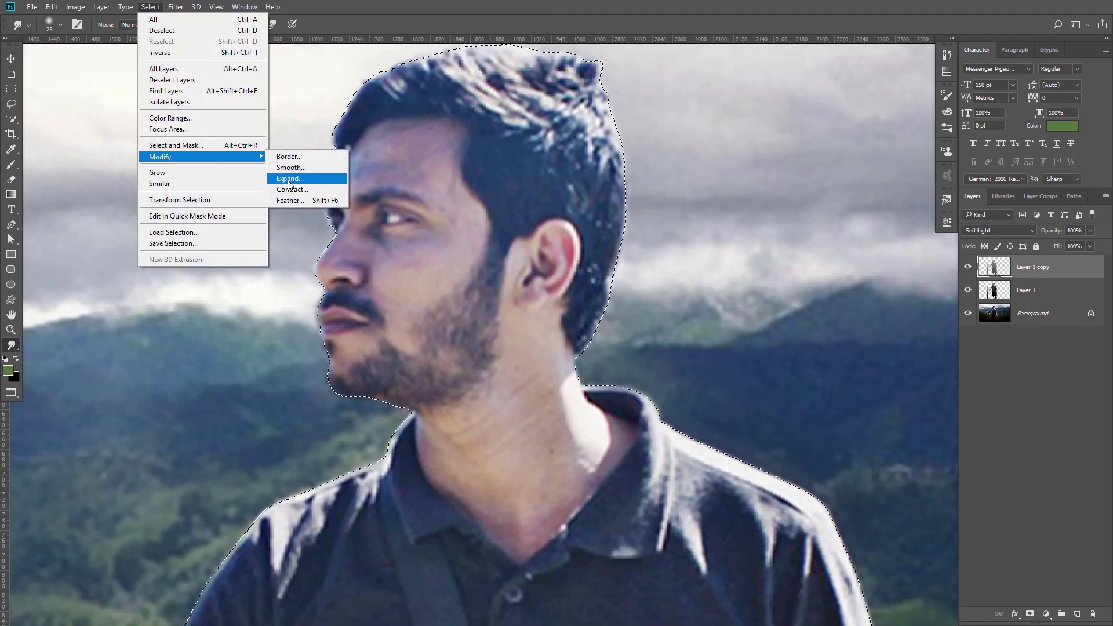
{"action": "left_click", "coordinate": [290, 176]}
{"action": "left_click", "coordinate": [622, 181]}
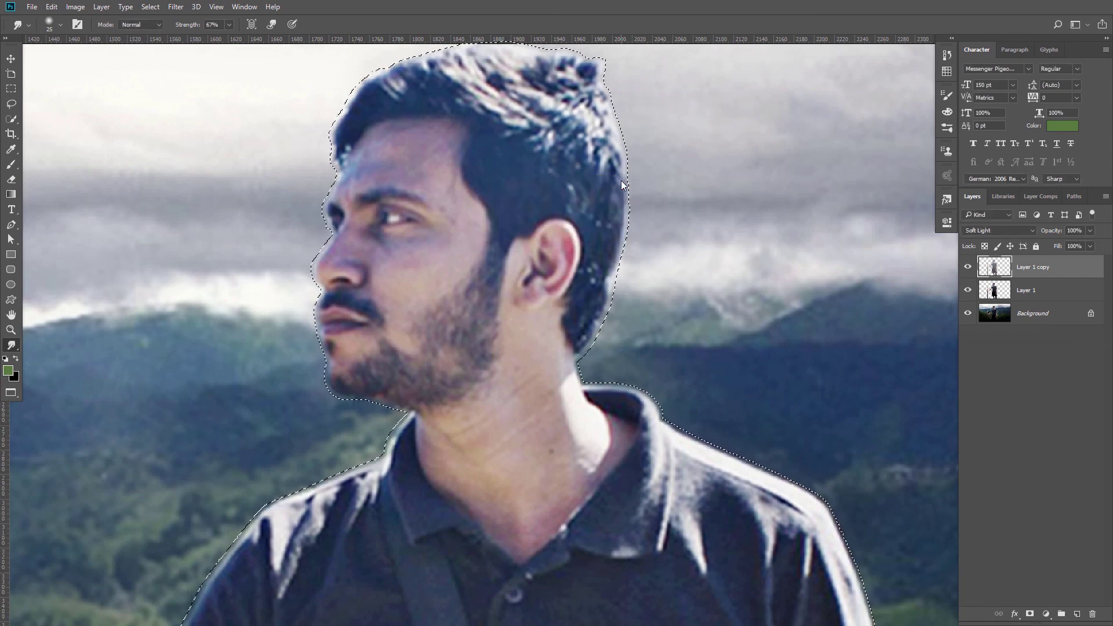
{"action": "key", "text": "ctrl+0"}
Hide the figure copy, select Background, and fill the selection with Content-Aware.
{"action": "left_click", "coordinate": [968, 266]}
{"action": "left_click", "coordinate": [1036, 314]}
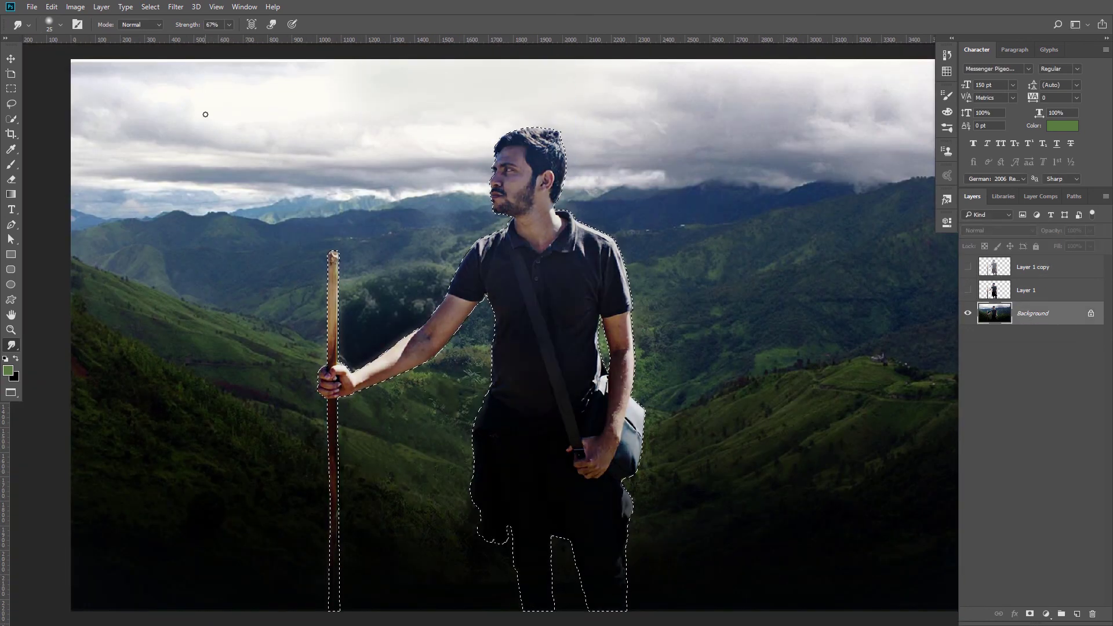
{"action": "left_click", "coordinate": [51, 6]}
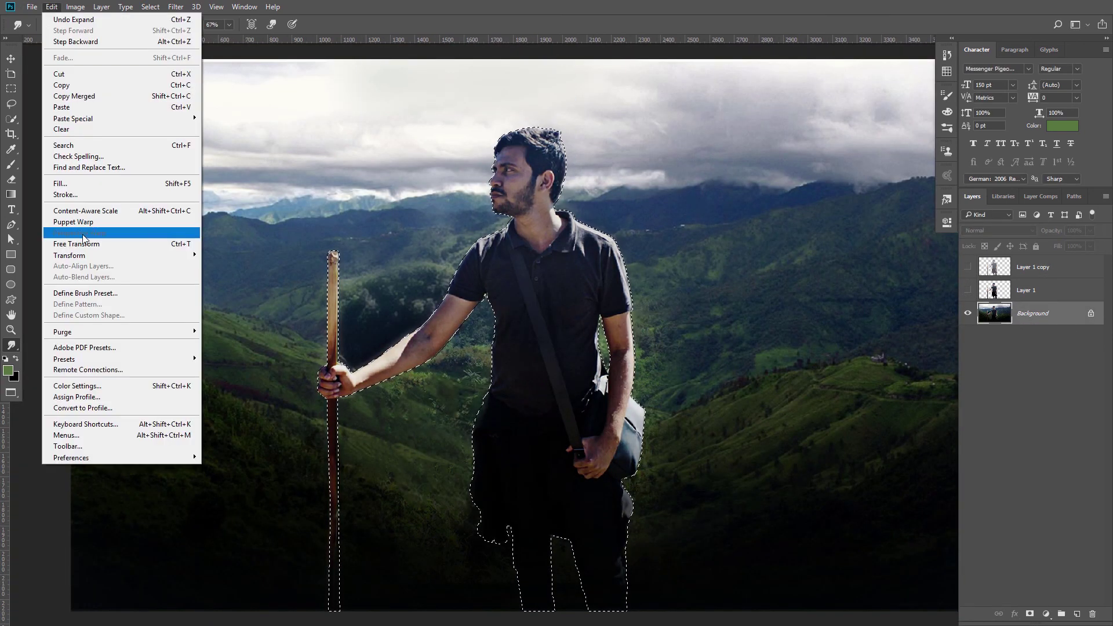
{"action": "left_click", "coordinate": [60, 183]}
{"action": "left_click", "coordinate": [767, 175]}
{"action": "left_click", "coordinate": [738, 218]}
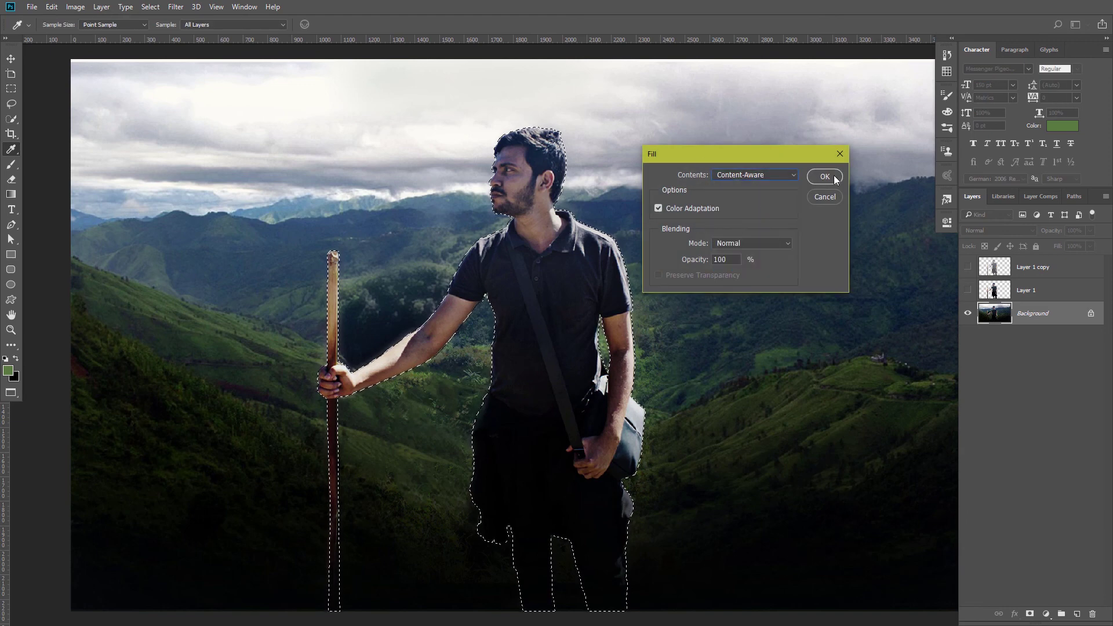
{"action": "left_click", "coordinate": [825, 176]}
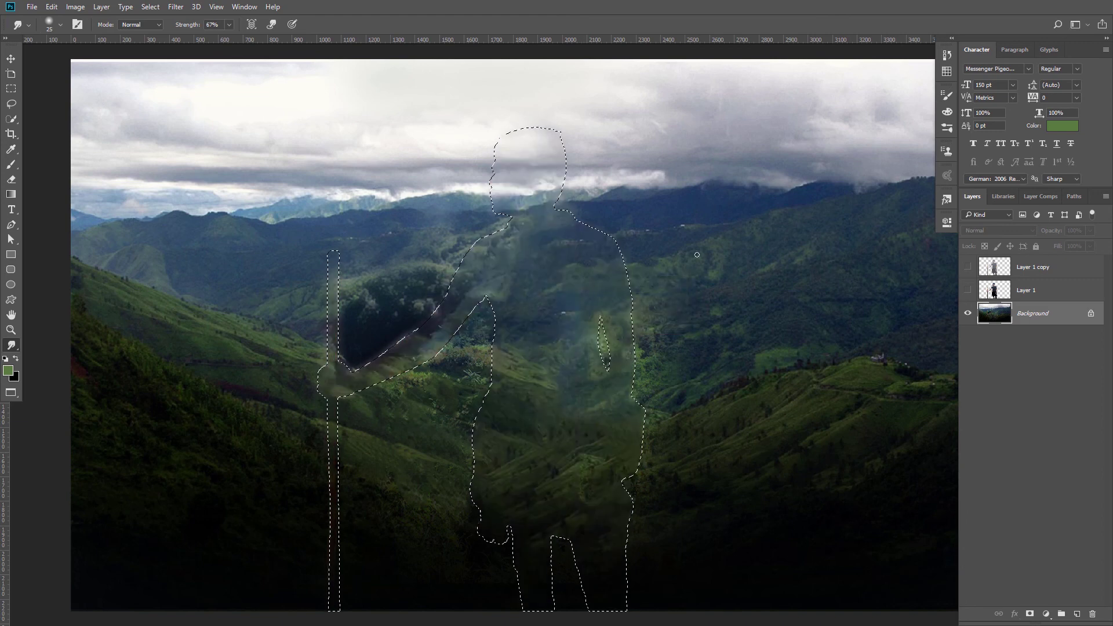
Deselect, choose the Clone Stamp tool at 100% opacity, and zoom onto the dark patch.
{"action": "key", "text": "ctrl+d"}
{"action": "right_click", "coordinate": [11, 345]}
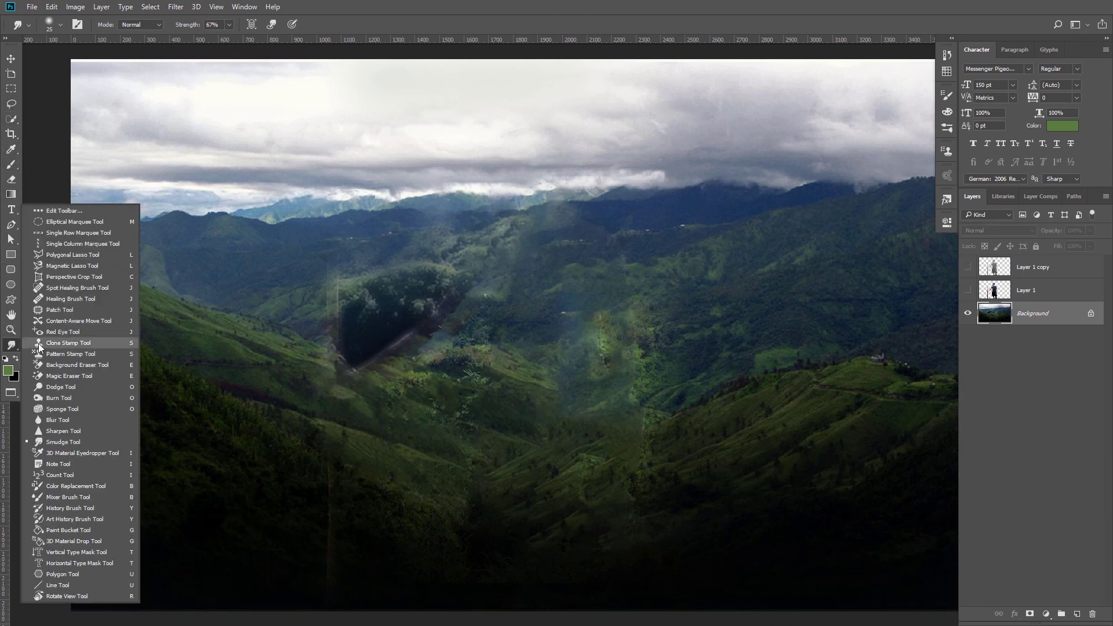
{"action": "left_click", "coordinate": [64, 346]}
{"action": "left_click_drag", "start_coordinate": [342, 276], "coordinate": [394, 221]}
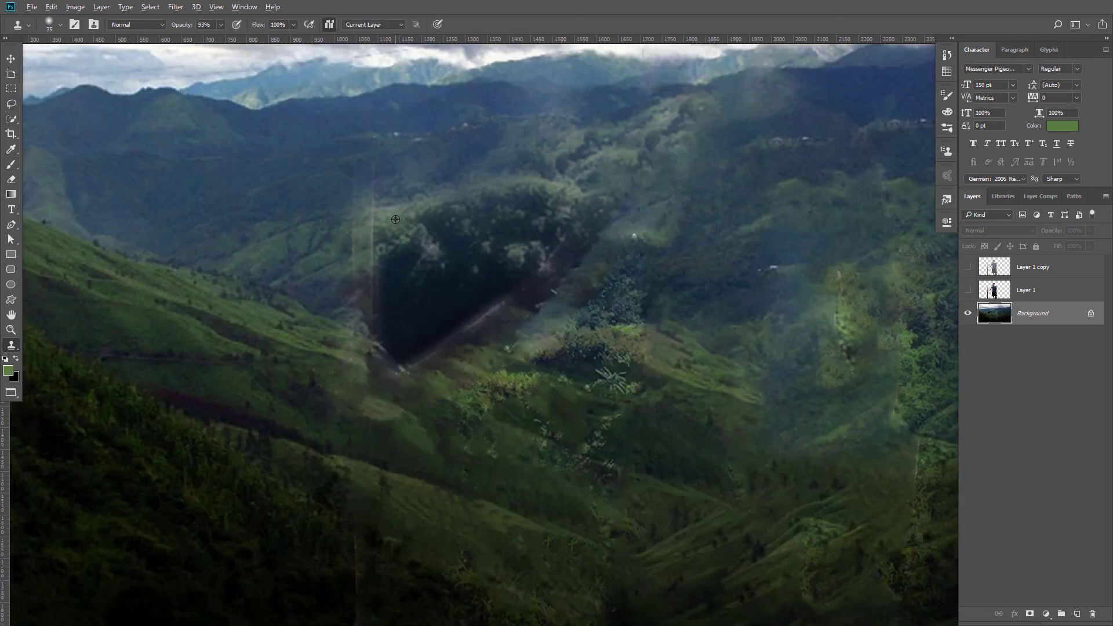
{"action": "left_click", "coordinate": [221, 24]}
{"action": "left_click_drag", "start_coordinate": [224, 41], "coordinate": [232, 41]}
Clone hillside texture over the patch's left edge, faint streaks and bright ridge line.
{"action": "left_click_drag", "start_coordinate": [383, 220], "coordinate": [370, 282]}
{"action": "left_click_drag", "start_coordinate": [350, 219], "coordinate": [356, 302]}
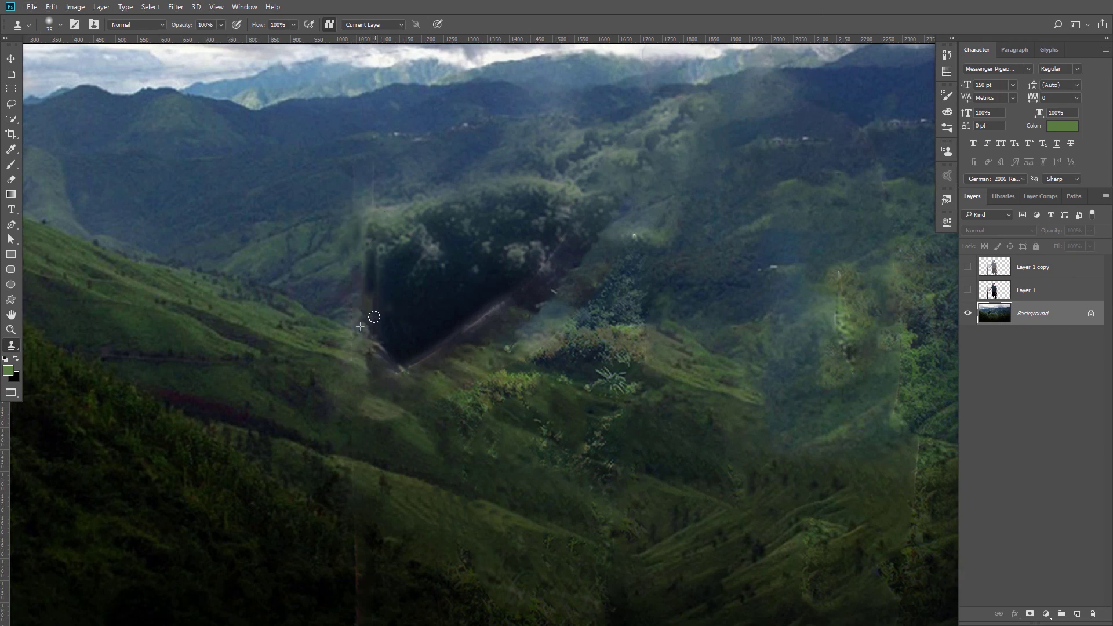
{"action": "mouse_move", "coordinate": [497, 303]}
{"action": "left_mouse_down"}
{"action": "mouse_move", "coordinate": [403, 361]}
{"action": "mouse_move", "coordinate": [377, 273]}
{"action": "mouse_move", "coordinate": [376, 319]}
{"action": "left_mouse_up"}
{"action": "left_click_drag", "start_coordinate": [384, 197], "coordinate": [359, 185]}
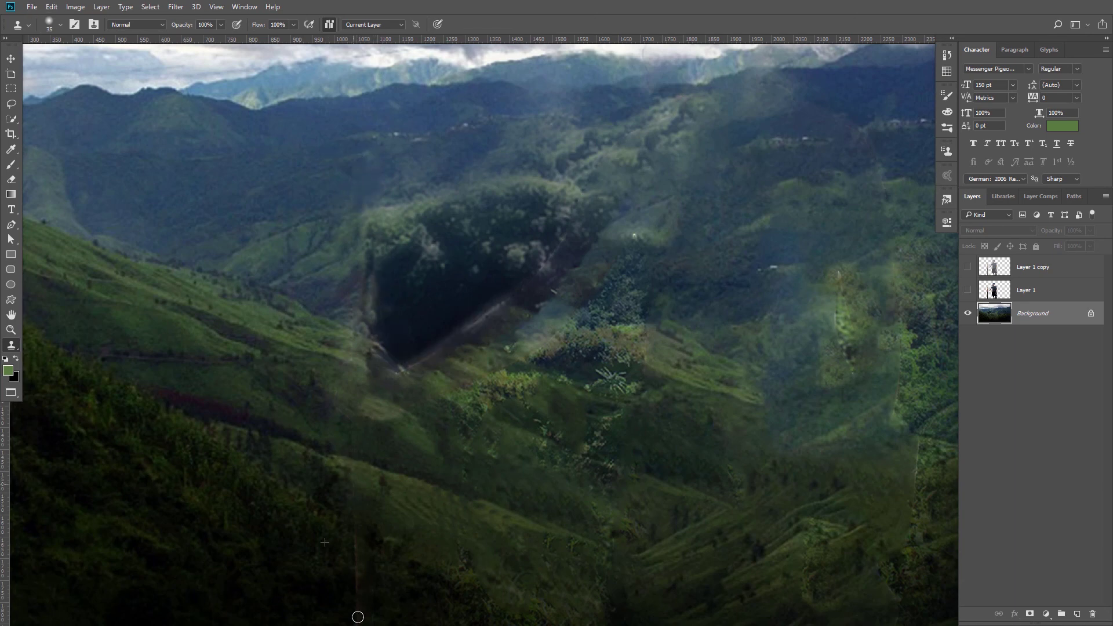
At fit-to-screen view with a 90 px brush, clone over the dark patch, light streak and green strip.
{"action": "key", "text": "ctrl+0"}
{"action": "key", "text": "bracketright"}
{"action": "key", "text": "bracketright"}
{"action": "key", "text": "bracketright"}
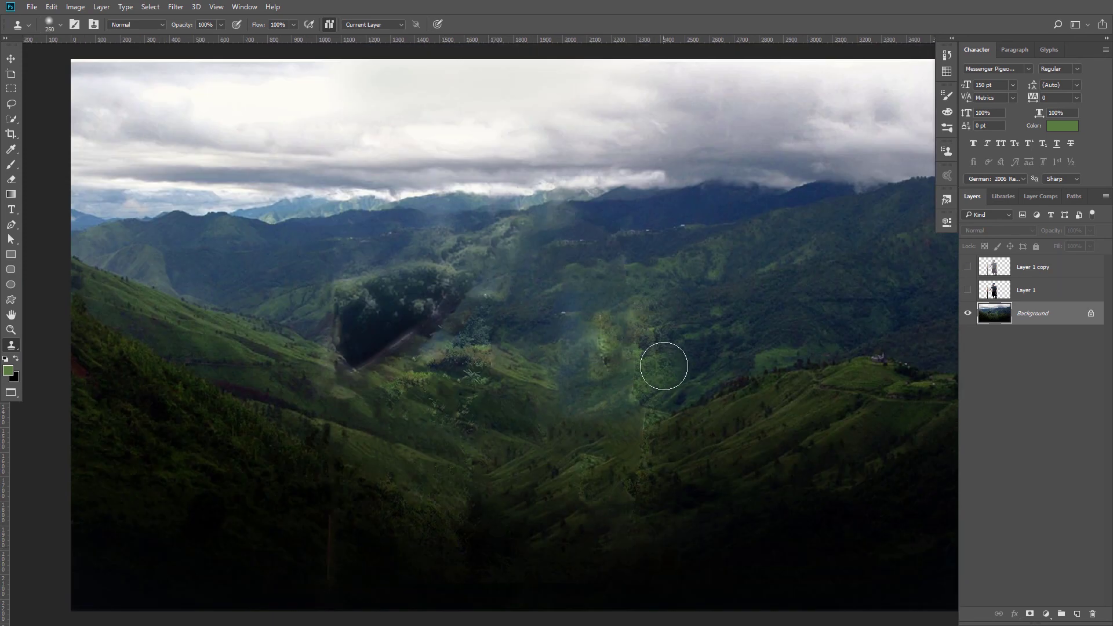
{"action": "key", "text": "bracketleft"}
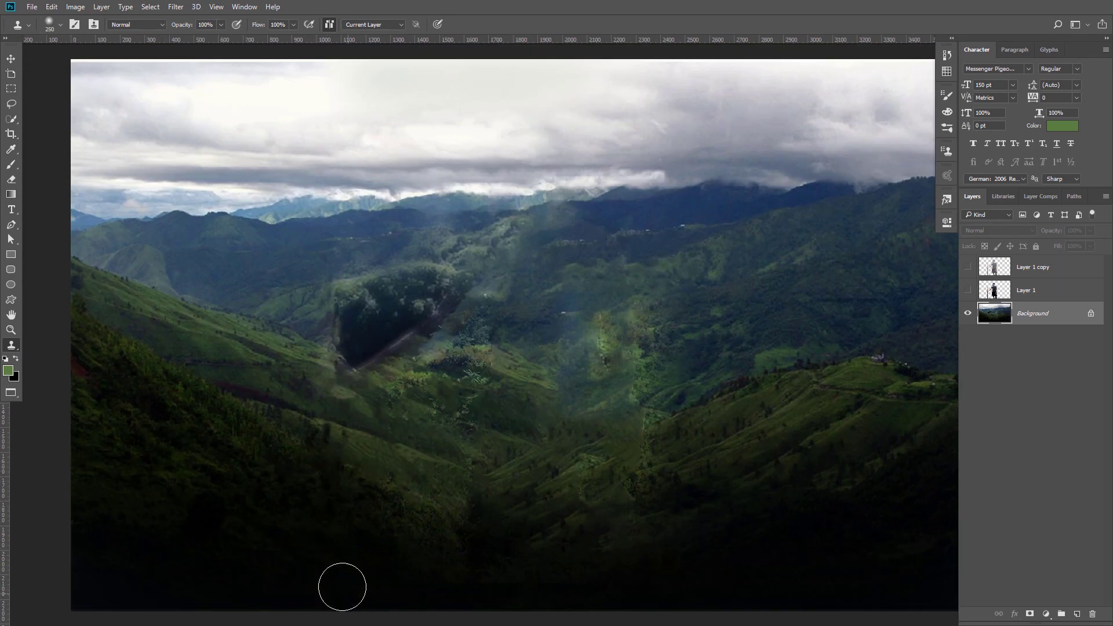
{"action": "key", "text": "bracketleft"}
{"action": "key", "text": "bracketleft"}
{"action": "key", "text": "bracketleft"}
{"action": "mouse_move", "coordinate": [348, 304]}
{"action": "left_mouse_down"}
{"action": "mouse_move", "coordinate": [331, 339]}
{"action": "mouse_move", "coordinate": [301, 315]}
{"action": "left_mouse_up"}
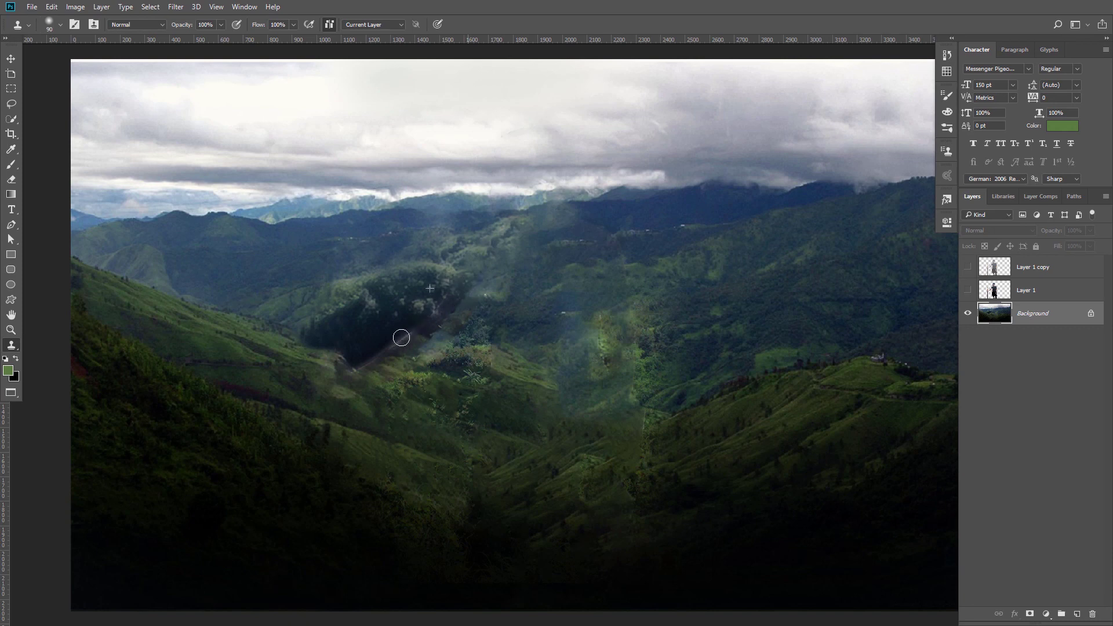
{"action": "left_click_drag", "start_coordinate": [418, 334], "coordinate": [362, 371]}
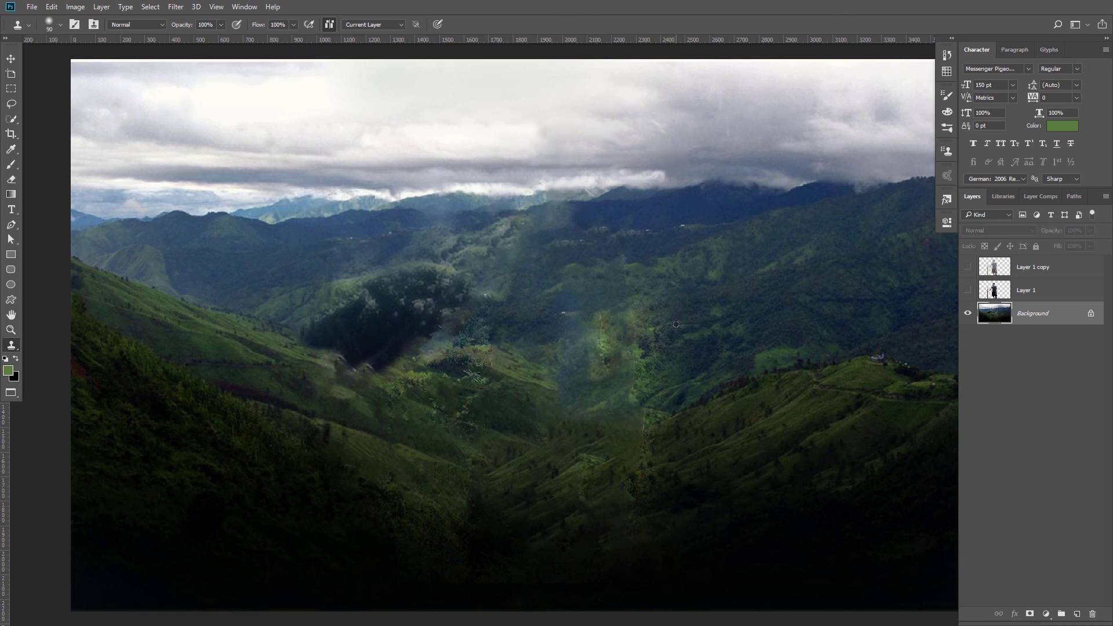
{"action": "mouse_move", "coordinate": [635, 407]}
{"action": "left_mouse_down"}
{"action": "mouse_move", "coordinate": [642, 342]}
{"action": "mouse_move", "coordinate": [689, 264]}
{"action": "left_mouse_up"}
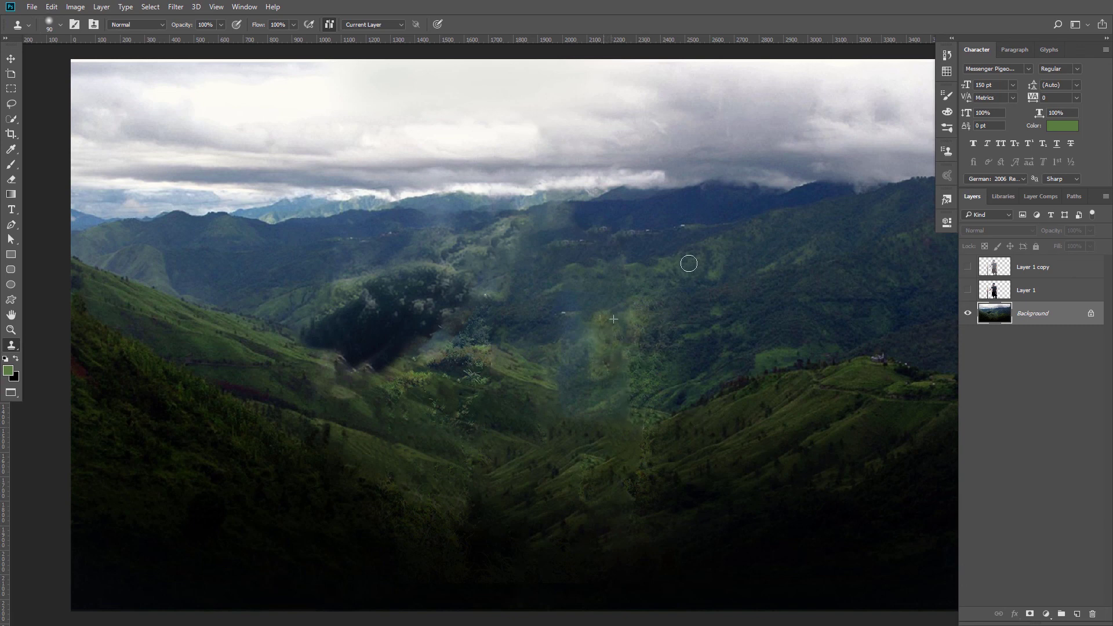
Make both of the man's layers visible again and add a new empty layer for fog.
{"action": "scroll", "coordinate": [754, 406], "scroll_direction": "down", "scroll_amount": 1}
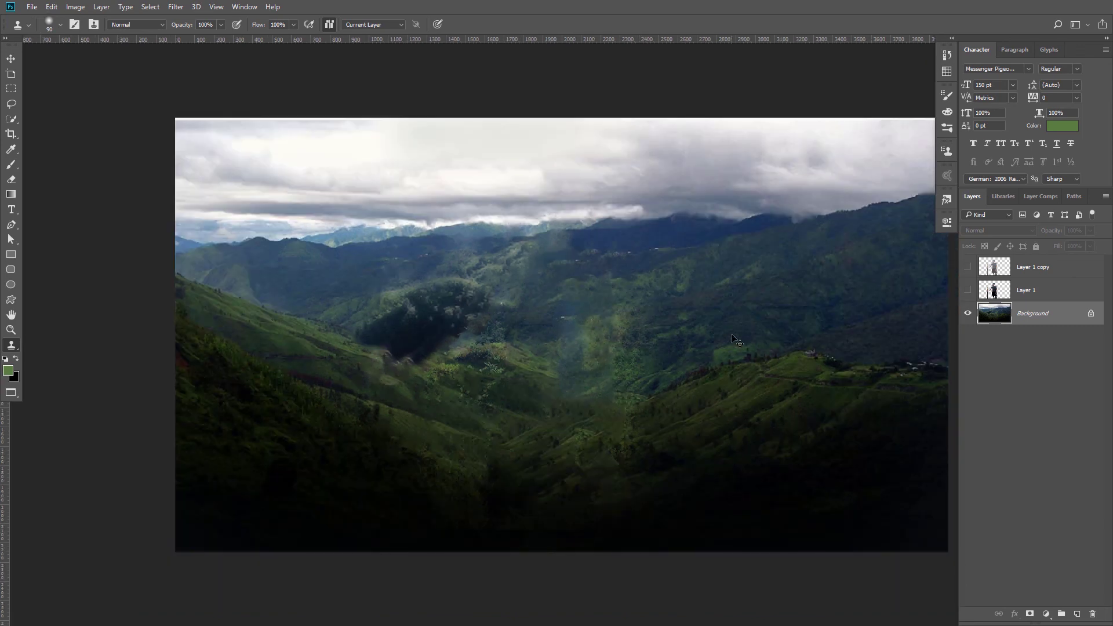
{"action": "scroll", "coordinate": [727, 433], "scroll_direction": "down", "scroll_amount": 1}
{"action": "key", "text": "bracketright"}
{"action": "key", "text": "bracketright"}
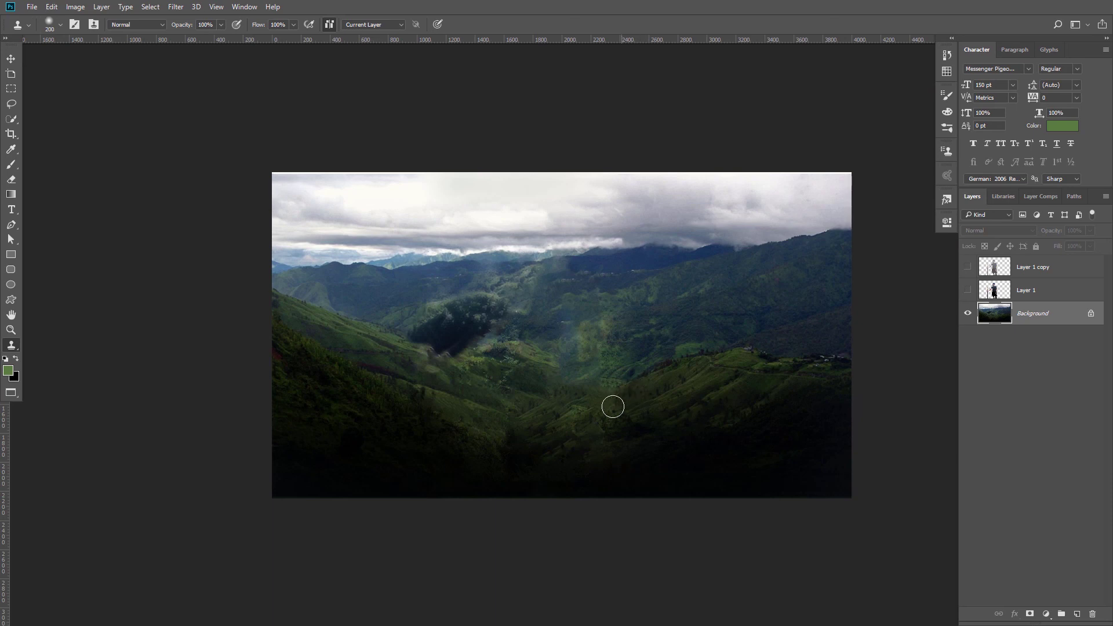
{"action": "left_click", "coordinate": [967, 290]}
{"action": "left_click", "coordinate": [968, 267]}
{"action": "left_click", "coordinate": [1036, 267]}
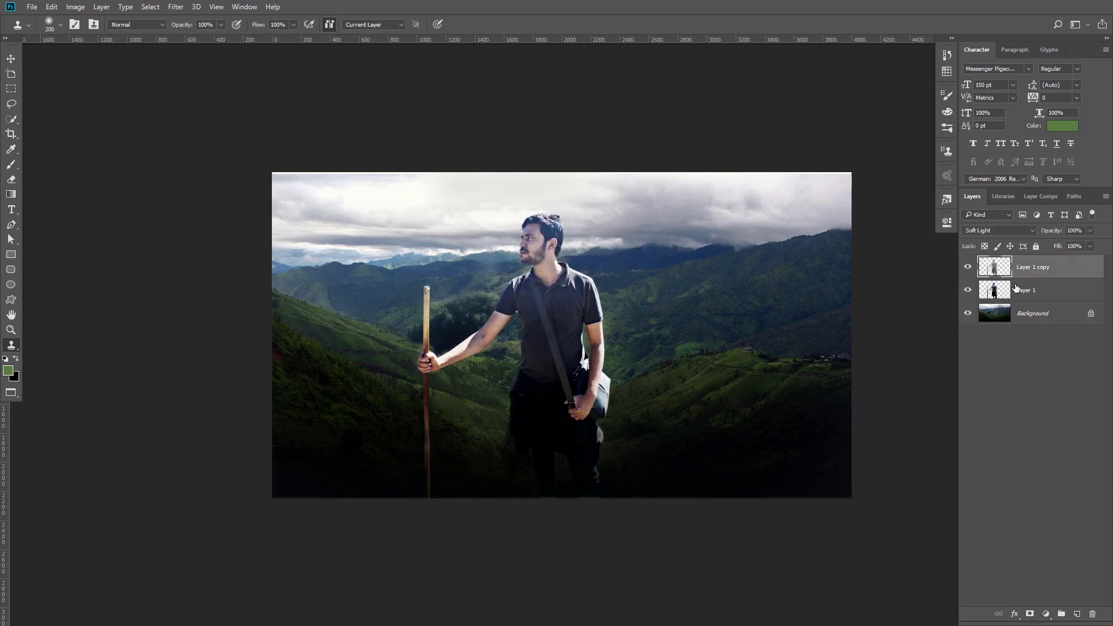
{"action": "left_click", "coordinate": [1009, 291], "text": "shift"}
{"action": "left_click", "coordinate": [1032, 298]}
Paint white fog across the lower scene with the Brush and fade the layer to about 46%.
{"action": "left_click", "coordinate": [1077, 614]}
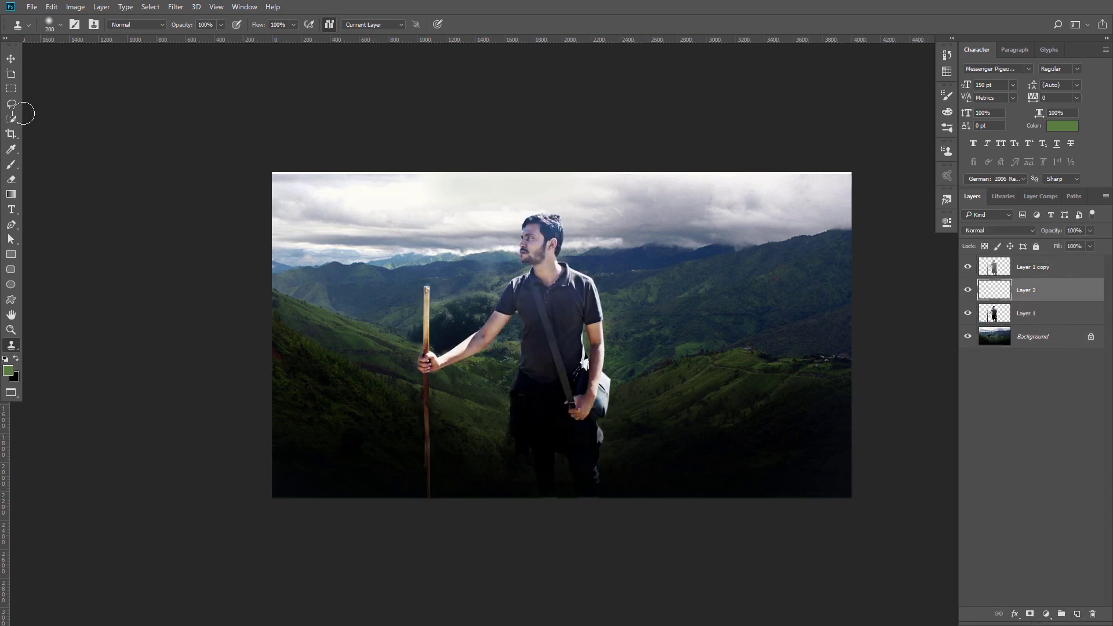
{"action": "left_click", "coordinate": [11, 164]}
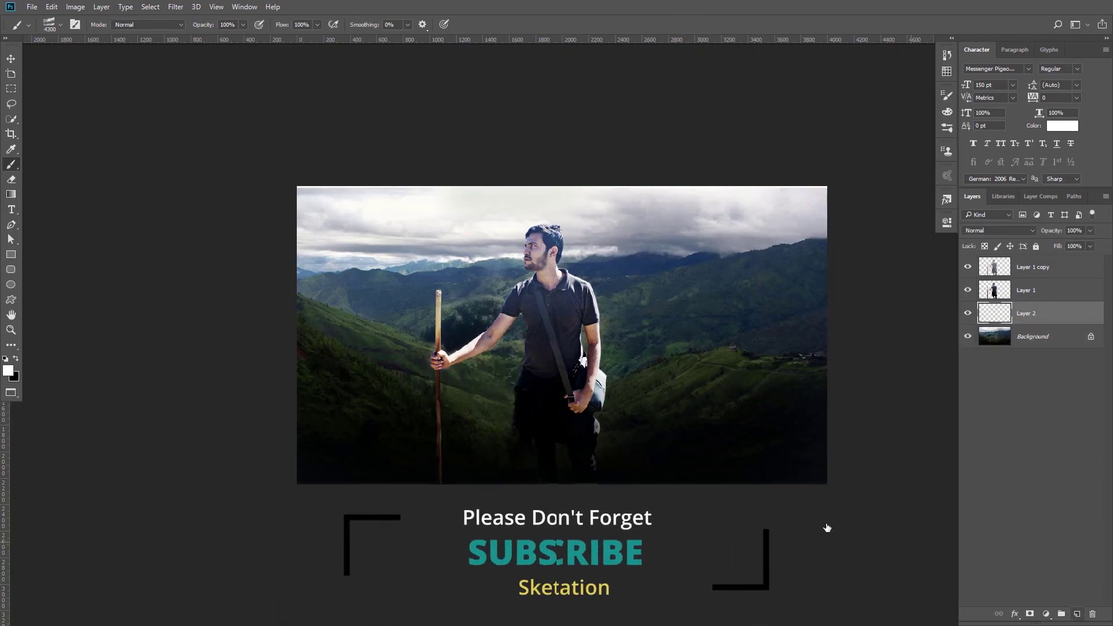
{"action": "left_click", "coordinate": [646, 429]}
{"action": "left_click_drag", "start_coordinate": [1071, 261], "coordinate": [1062, 262]}
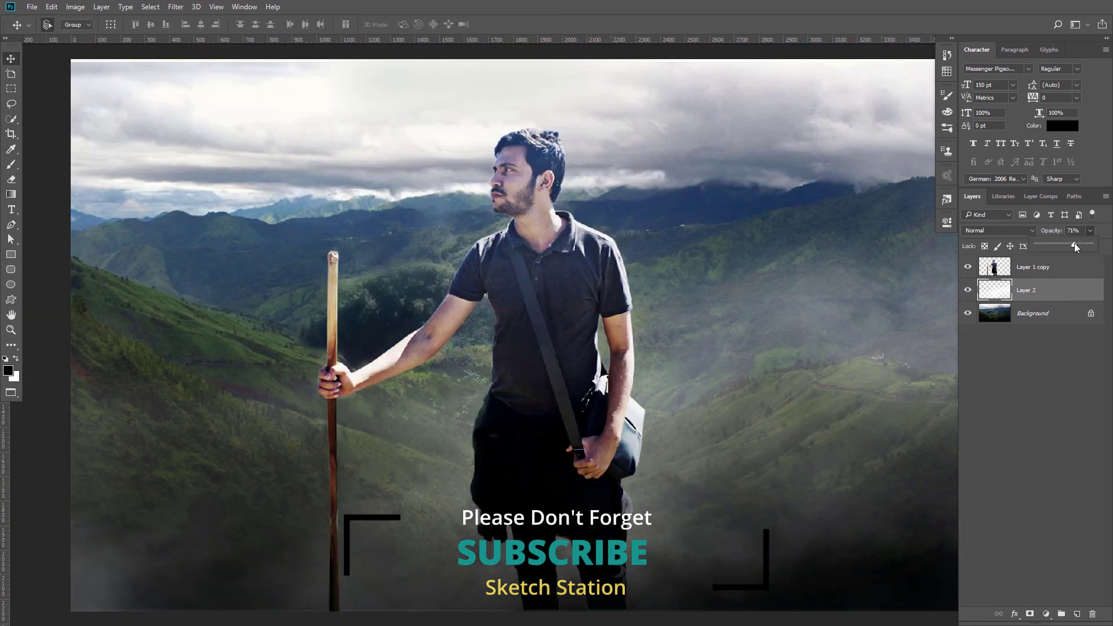
Fade the fog further and merge it into the mountain Background layer with Ctrl+E.
{"action": "left_click_drag", "start_coordinate": [1074, 242], "coordinate": [1061, 255]}
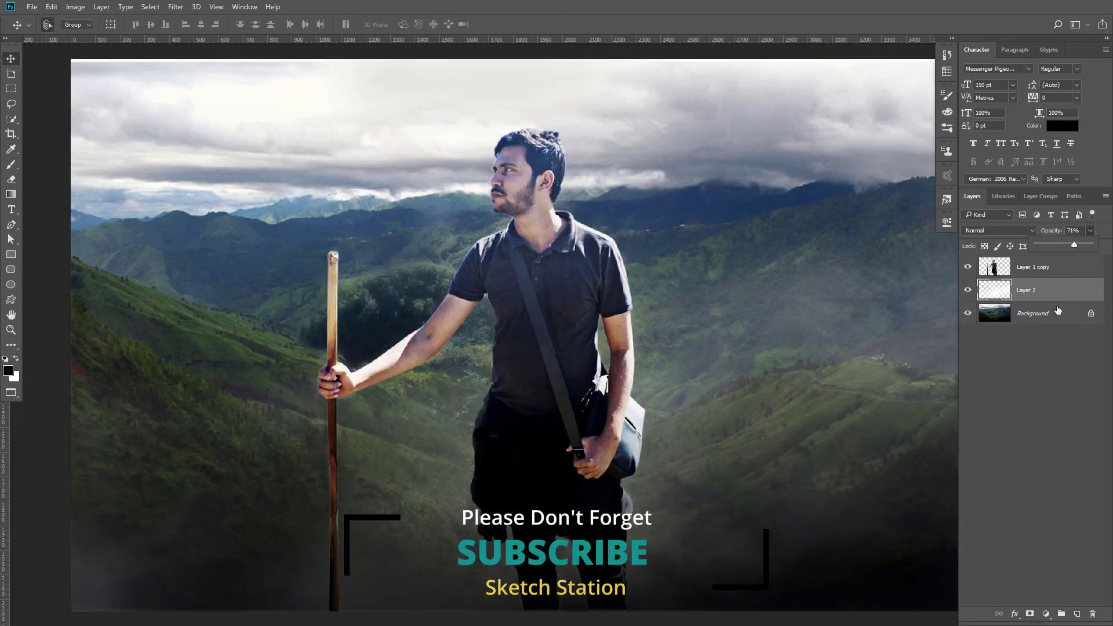
{"action": "left_click", "coordinate": [1057, 313]}
{"action": "left_click", "coordinate": [1056, 295]}
{"action": "key", "text": "ctrl+e"}
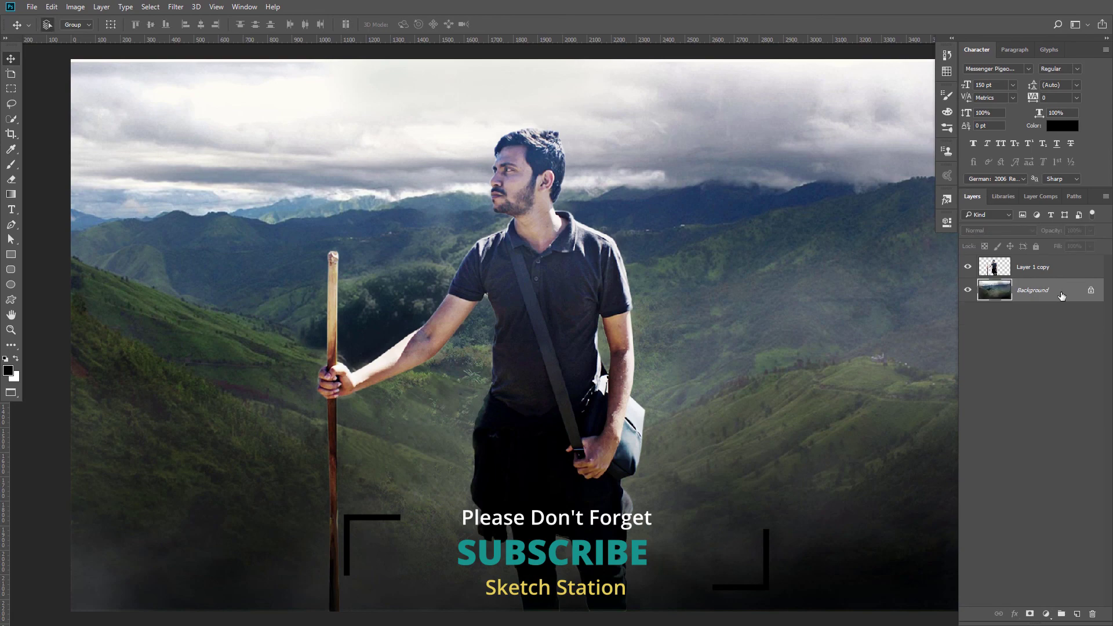
Convert the merged background layer into a smart object.
{"action": "right_click", "coordinate": [1062, 296]}
{"action": "left_click", "coordinate": [1024, 377]}
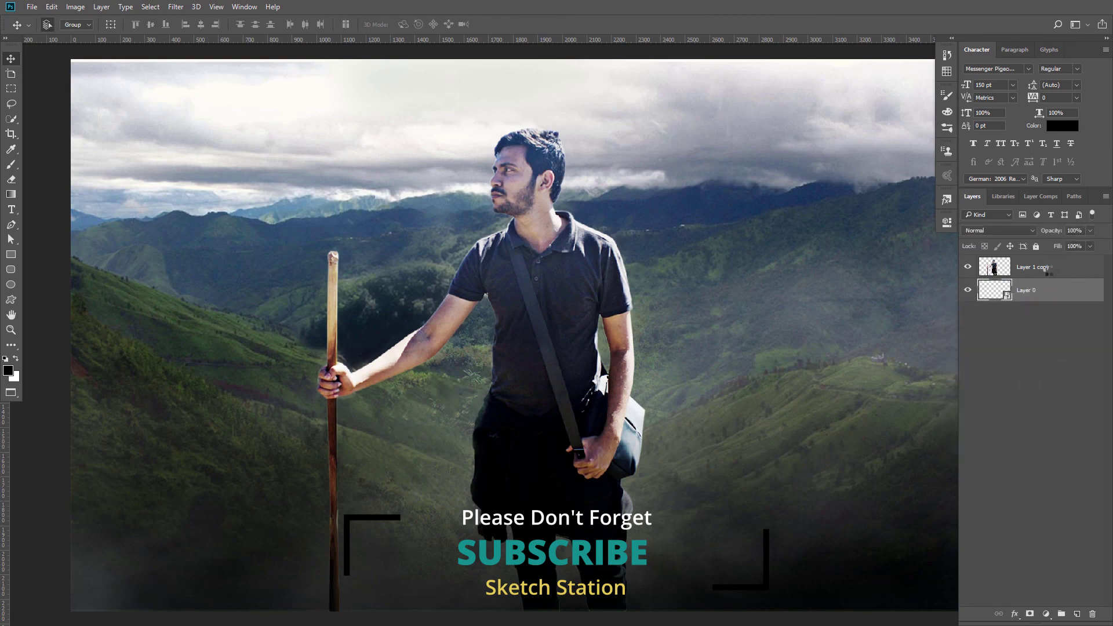
{"action": "right_click", "coordinate": [1038, 267]}
{"action": "key", "text": "Escape"}
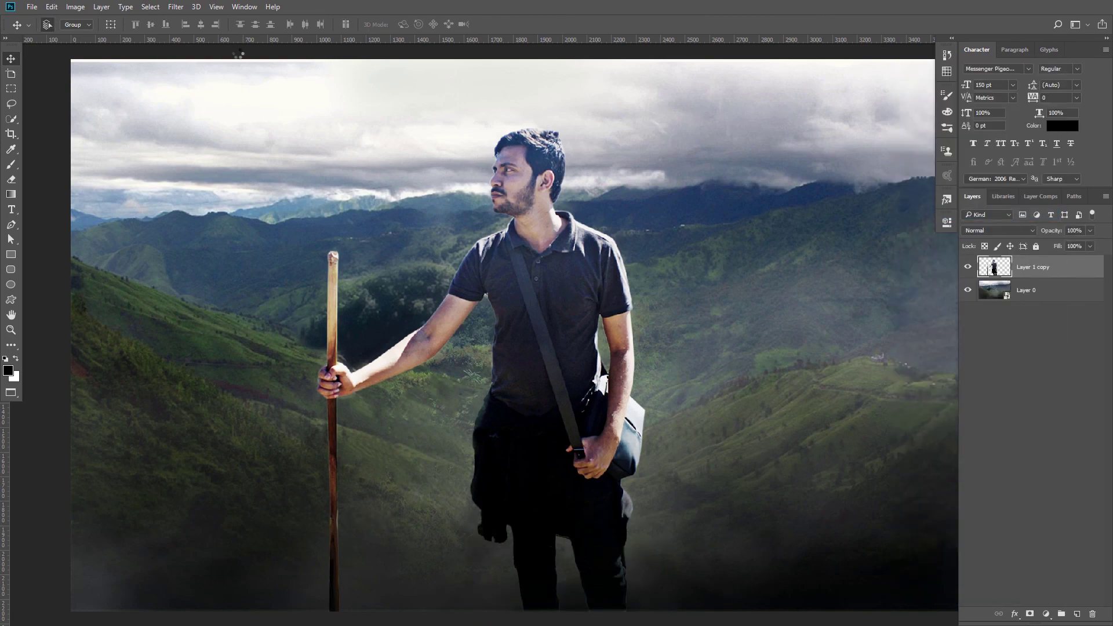
Create a new Film & Video HDTV 1080p (1920 × 1080) document with black background contents.
{"action": "left_click", "coordinate": [32, 7]}
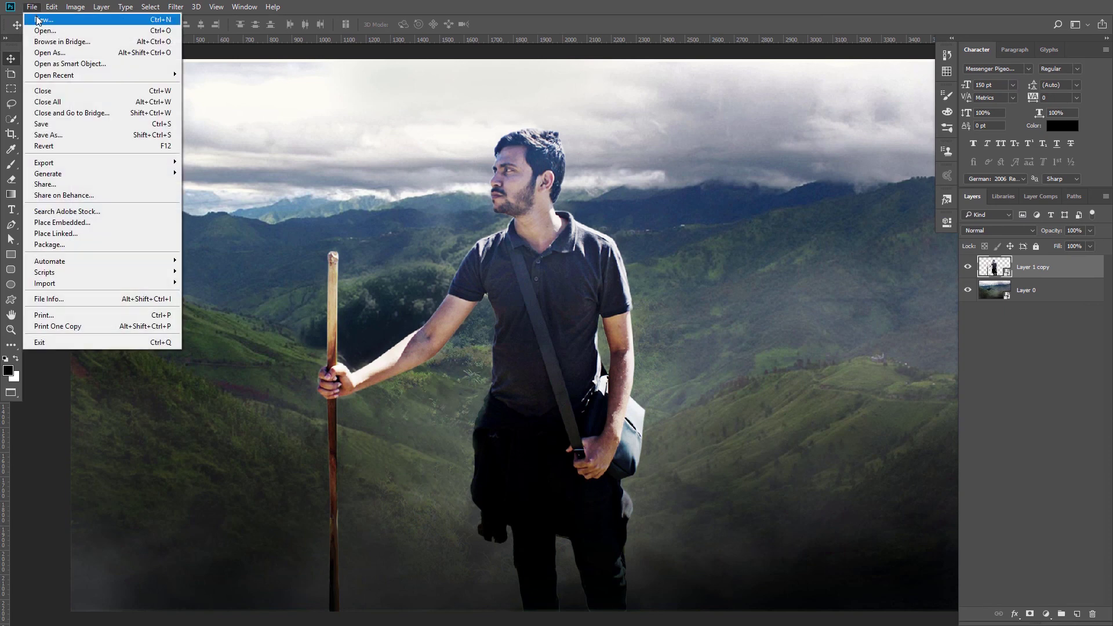
{"action": "left_click", "coordinate": [37, 20]}
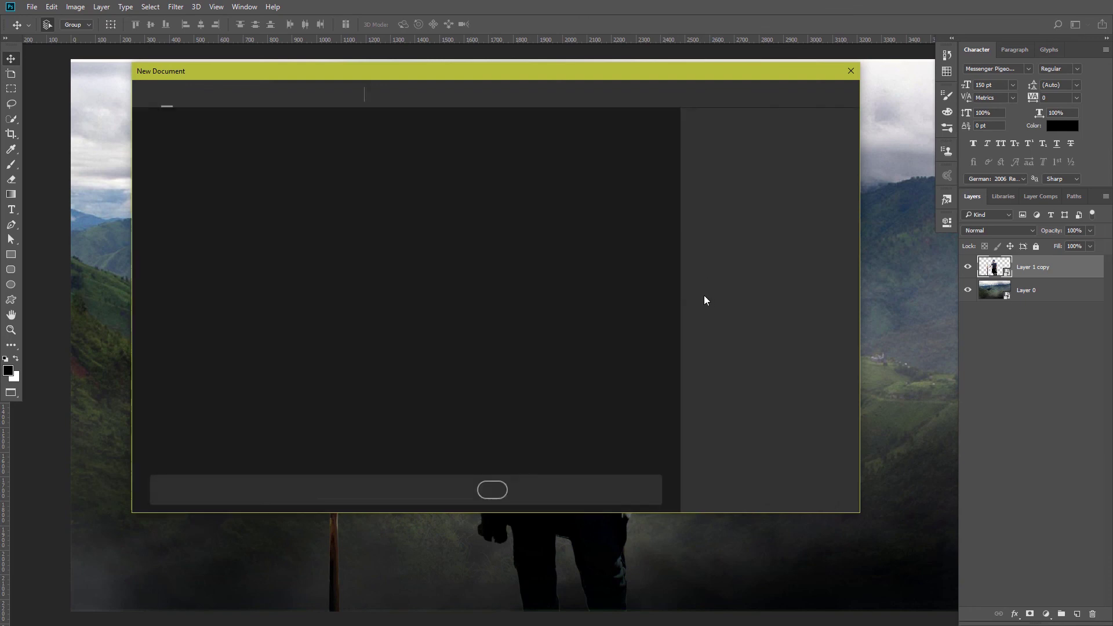
{"action": "left_click", "coordinate": [729, 96]}
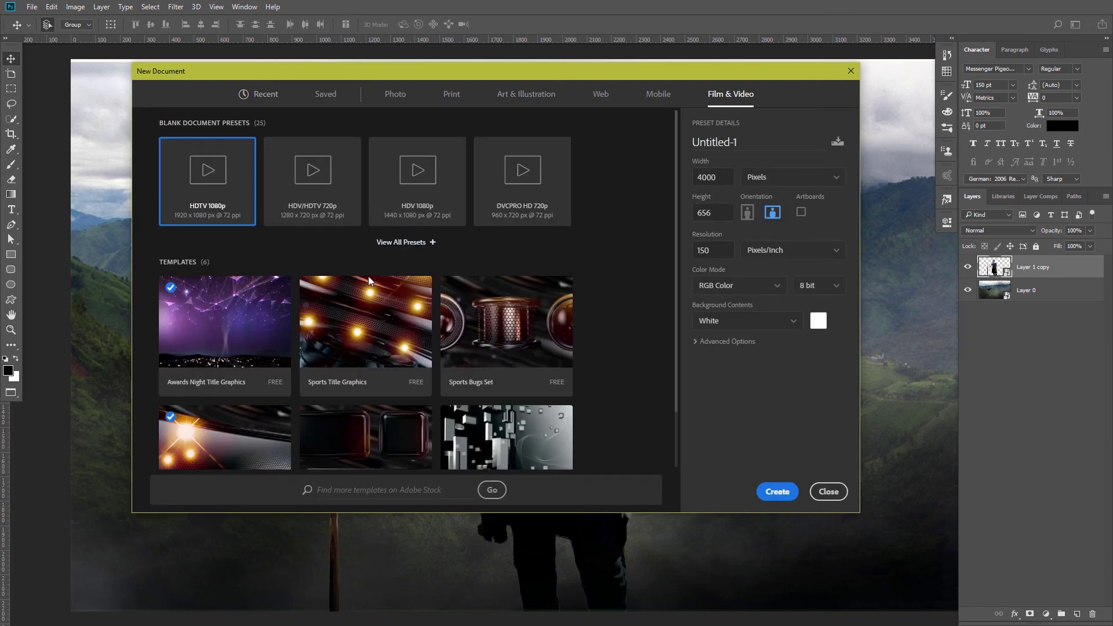
{"action": "left_click", "coordinate": [216, 204]}
{"action": "left_click", "coordinate": [818, 321]}
{"action": "left_click", "coordinate": [715, 396]}
{"action": "key", "text": "Return"}
{"action": "key", "text": "Return"}
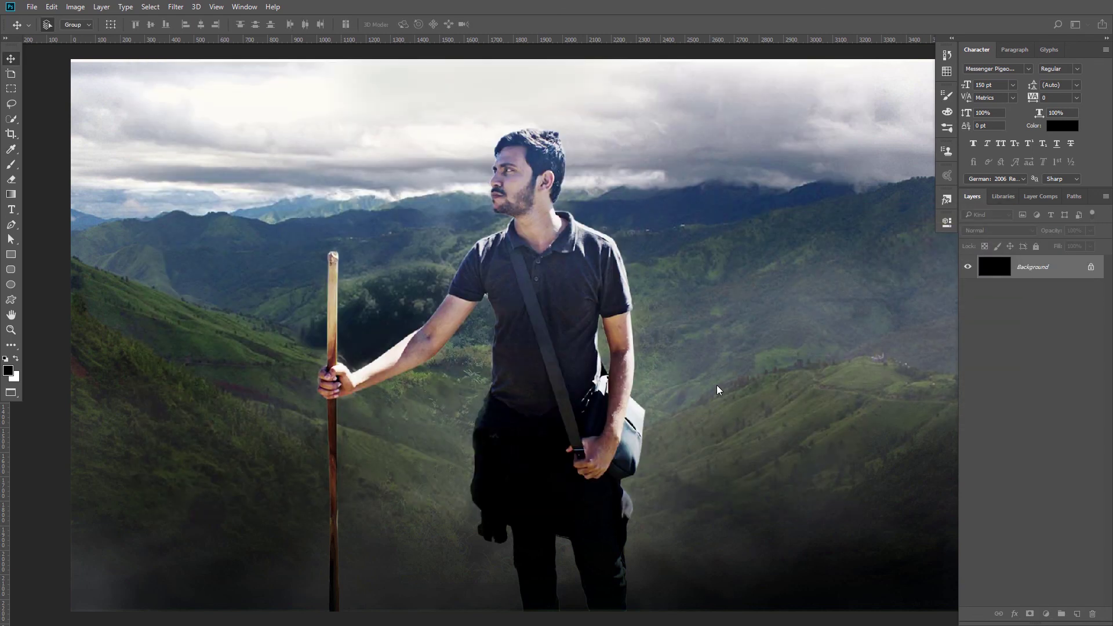
{"action": "key", "text": "f"}
{"action": "key", "text": "f"}
{"action": "key", "text": "f"}
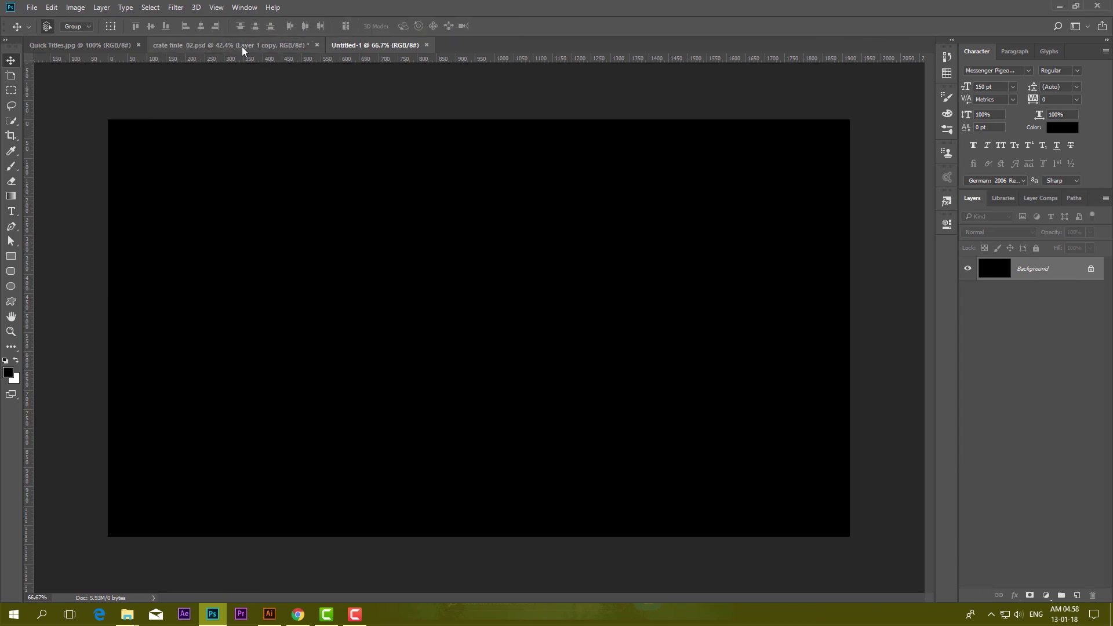
Drag the man and mountain layers from the composite into the Untitled-1 document.
{"action": "left_click", "coordinate": [242, 46]}
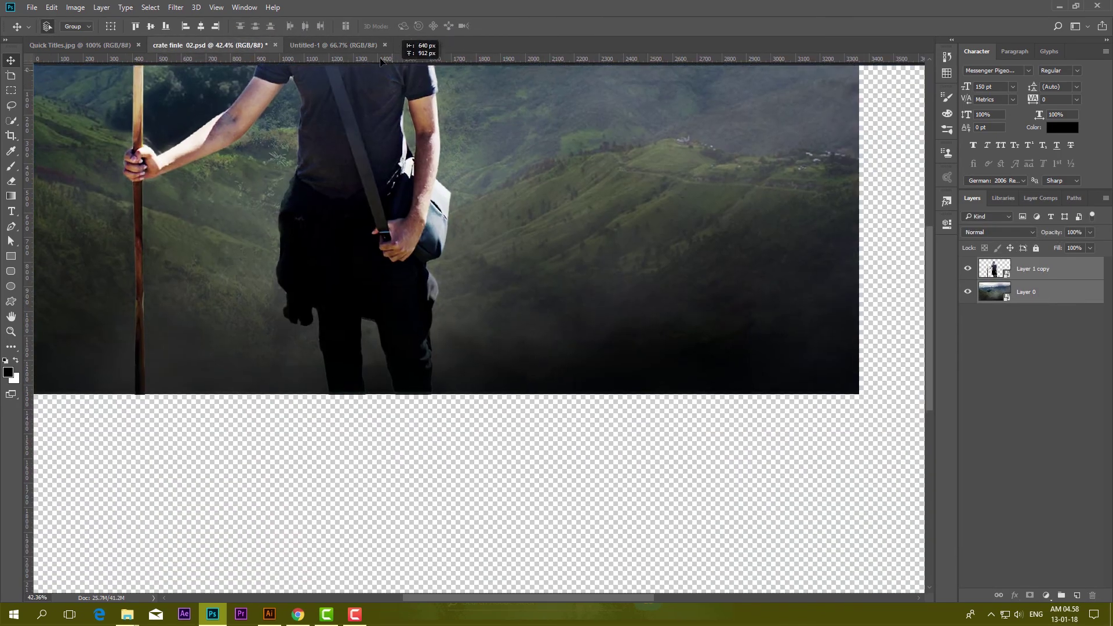
{"action": "left_click_drag", "start_coordinate": [558, 302], "coordinate": [518, 322]}
{"action": "key", "text": "ctrl+minus"}
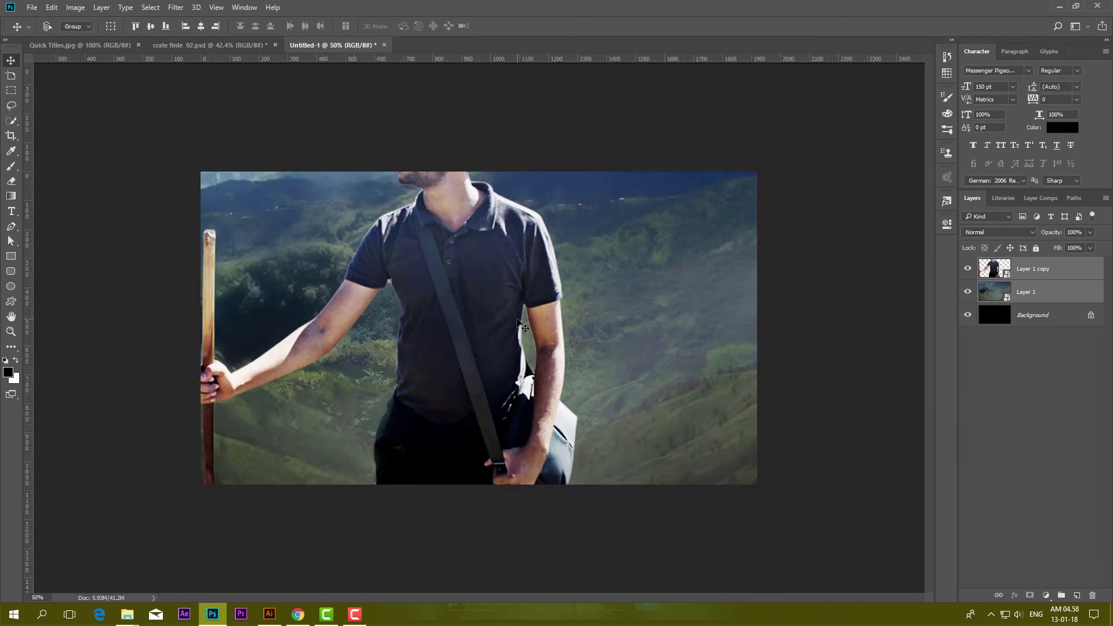
{"action": "key", "text": "ctrl+minus"}
Scale both imported layers down to about 60% and reposition them within the frame.
{"action": "key", "text": "ctrl+t"}
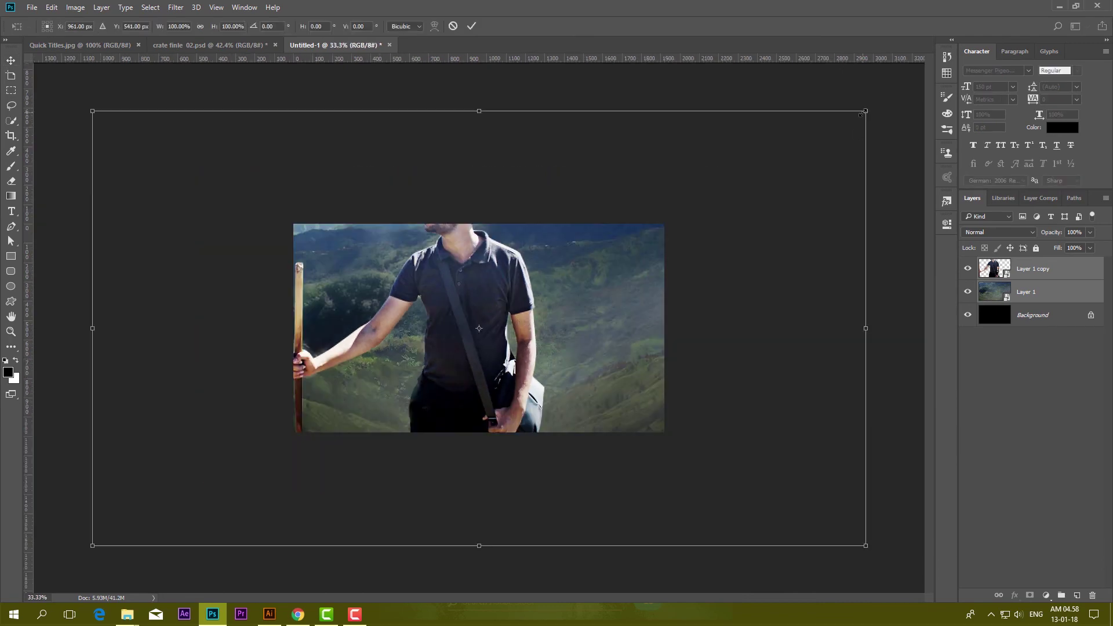
{"action": "left_click_drag", "start_coordinate": [863, 113], "coordinate": [722, 219]}
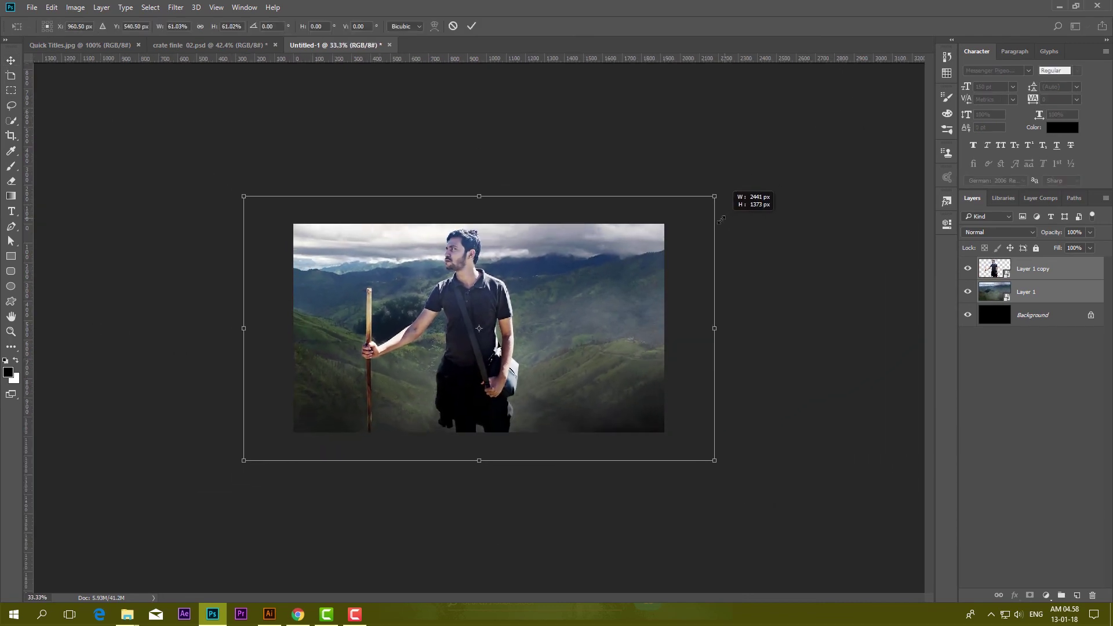
{"action": "left_click_drag", "start_coordinate": [722, 219], "coordinate": [723, 219]}
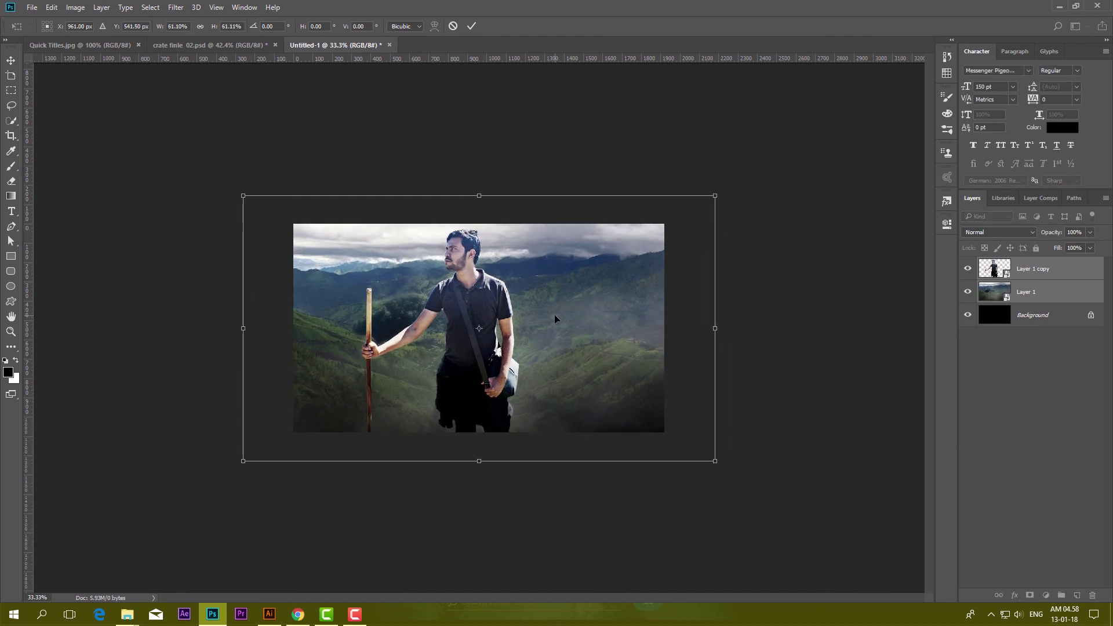
{"action": "left_click_drag", "start_coordinate": [552, 318], "coordinate": [562, 317]}
{"action": "left_click_drag", "start_coordinate": [726, 461], "coordinate": [721, 459]}
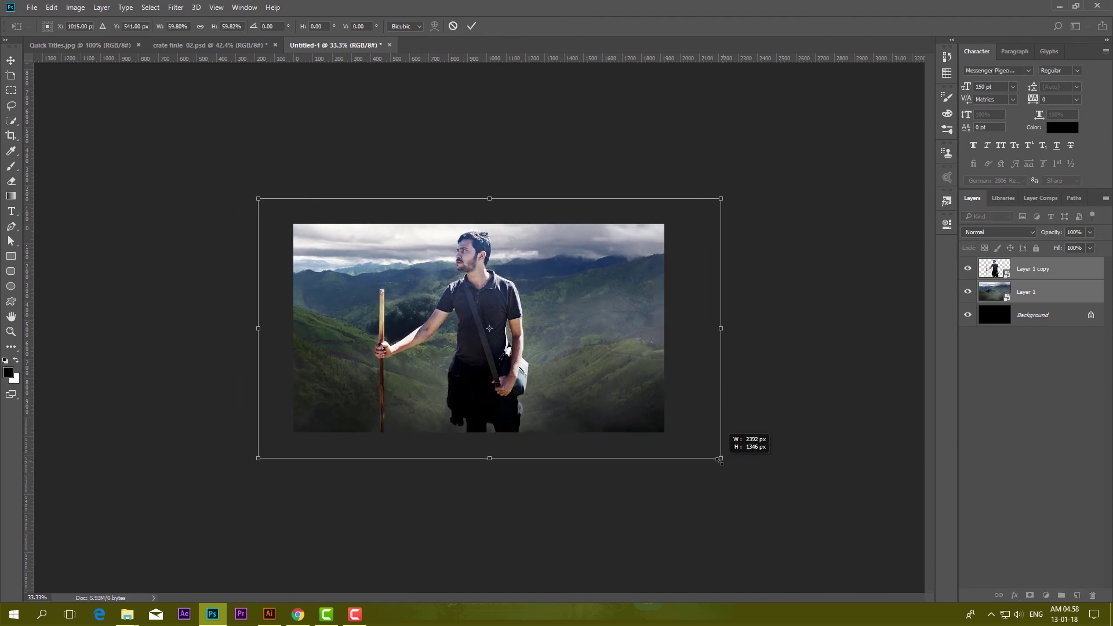
{"action": "key", "text": "Return"}
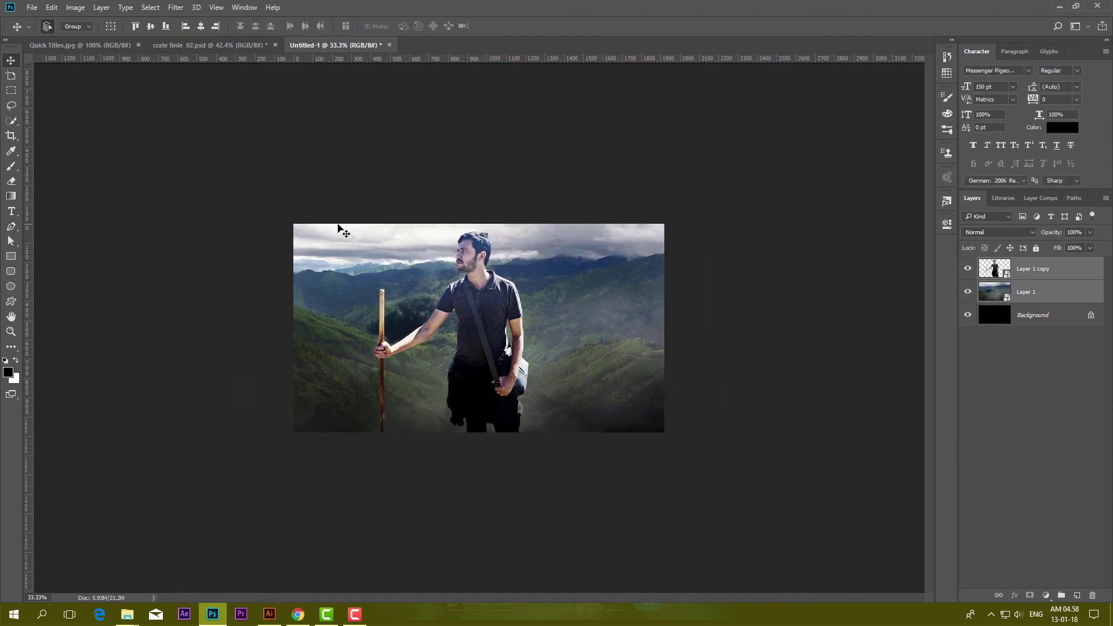
{"action": "left_click_drag", "start_coordinate": [589, 344], "coordinate": [587, 348]}
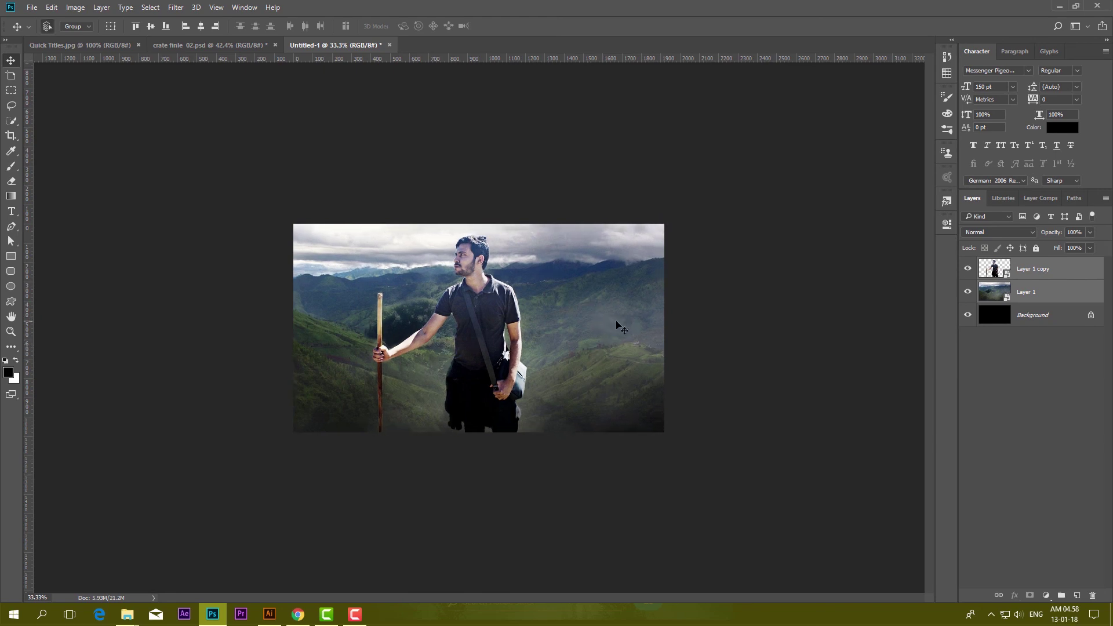
Choose the Brush tool with a snow brush at size 2500 from the Brushes library.
{"action": "left_click", "coordinate": [1056, 291]}
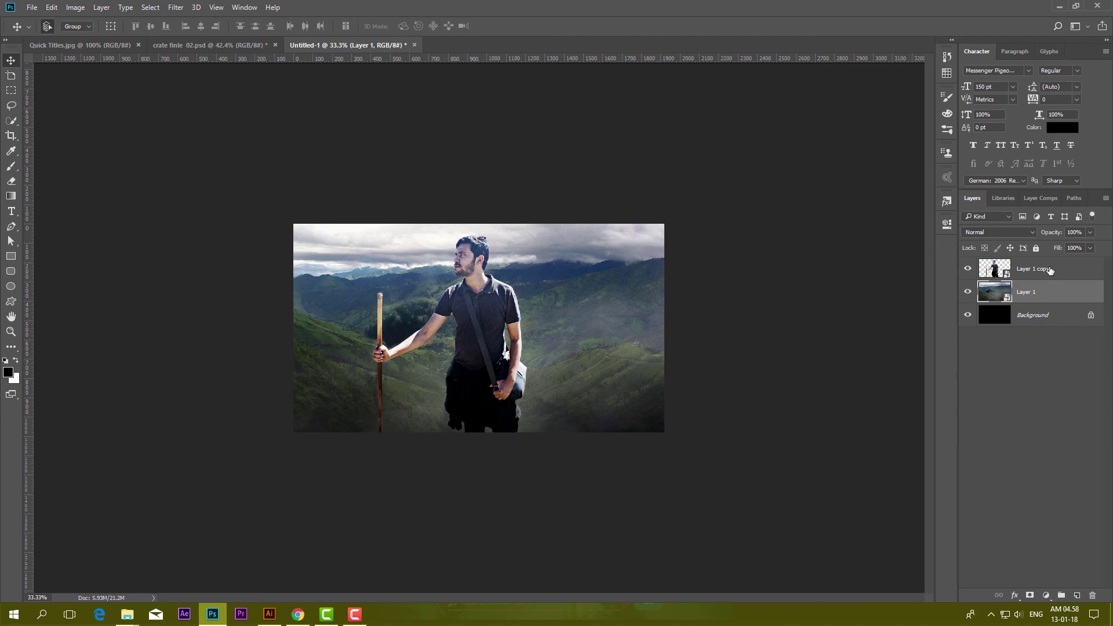
{"action": "left_click", "coordinate": [1046, 379]}
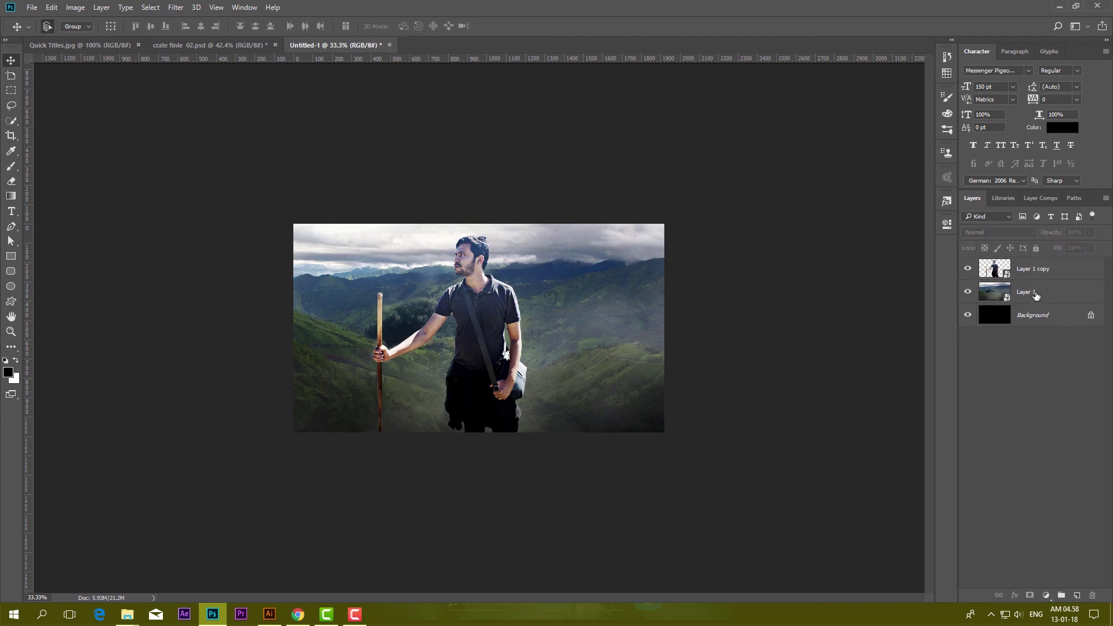
{"action": "left_click", "coordinate": [12, 168]}
{"action": "left_click", "coordinate": [48, 26]}
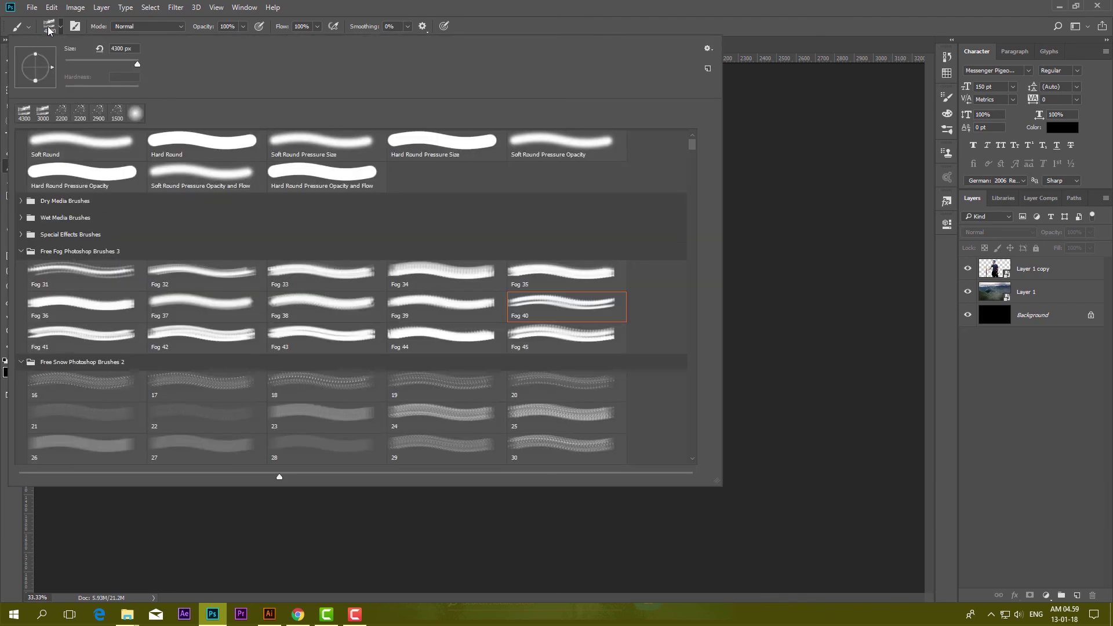
{"action": "left_click", "coordinate": [952, 90]}
{"action": "scroll", "coordinate": [740, 383], "scroll_direction": "down", "scroll_amount": 5}
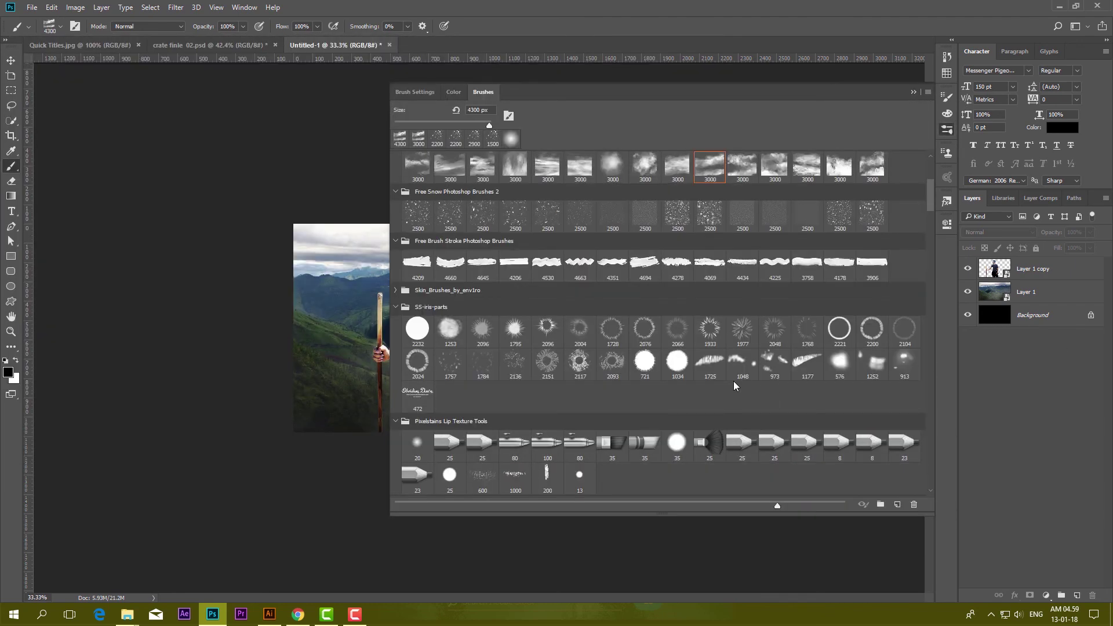
{"action": "scroll", "coordinate": [733, 381], "scroll_direction": "up", "scroll_amount": 2}
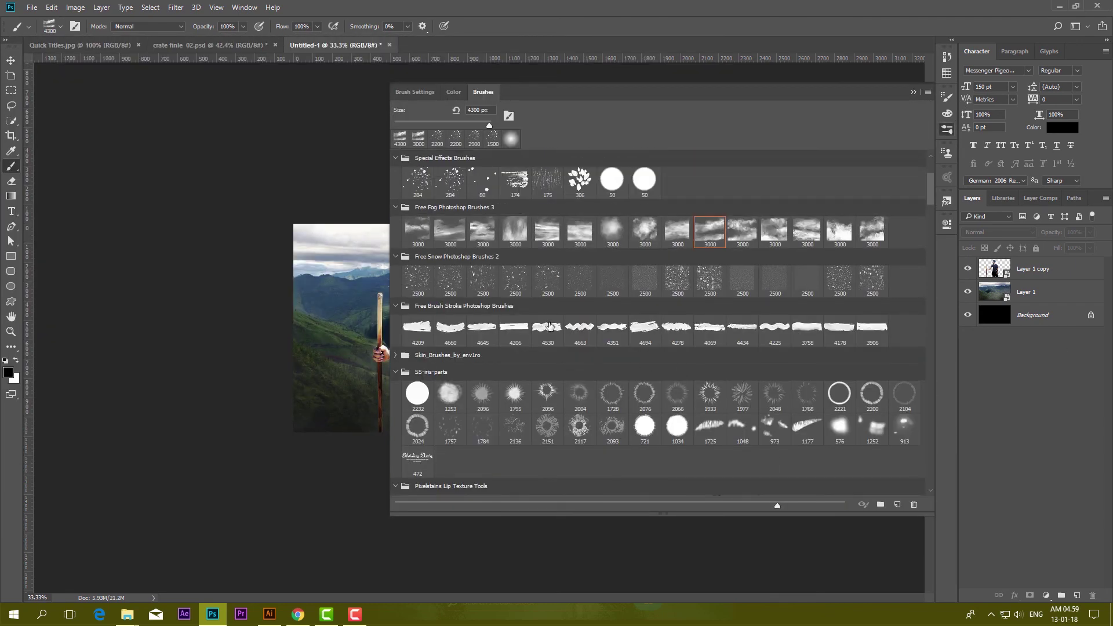
{"action": "left_click", "coordinate": [548, 277]}
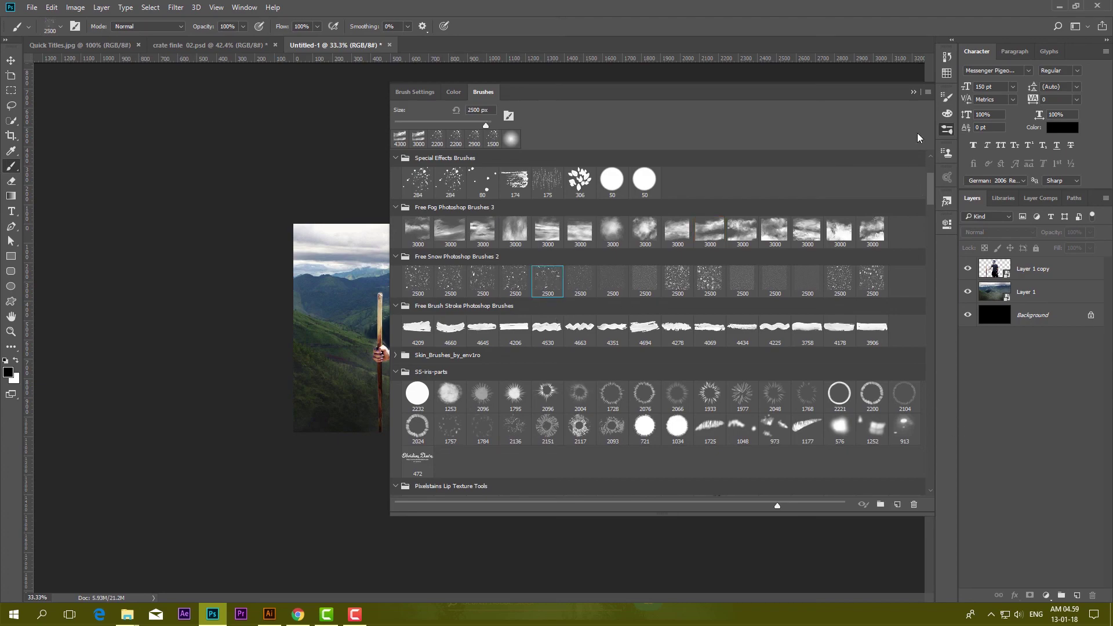
{"action": "left_click", "coordinate": [947, 129]}
On a new Layer 2, paint snow particles at size 1200, fill them white, and move Layer 2 below Layer 1 copy.
{"action": "left_click", "coordinate": [1078, 595]}
{"action": "left_click", "coordinate": [455, 351]}
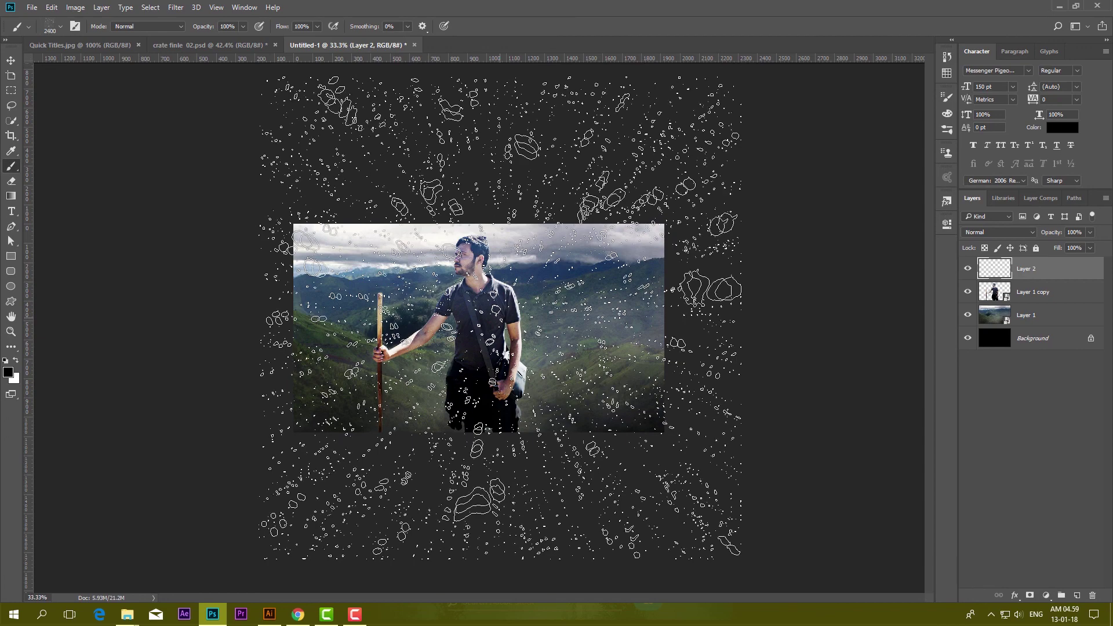
{"action": "key", "text": "bracketleft"}
{"action": "key", "text": "bracketleft"}
{"action": "key", "text": "bracketleft"}
{"action": "key", "text": "bracketleft"}
{"action": "key", "text": "bracketleft"}
{"action": "key", "text": "bracketleft"}
{"action": "key", "text": "bracketleft"}
{"action": "key", "text": "bracketleft"}
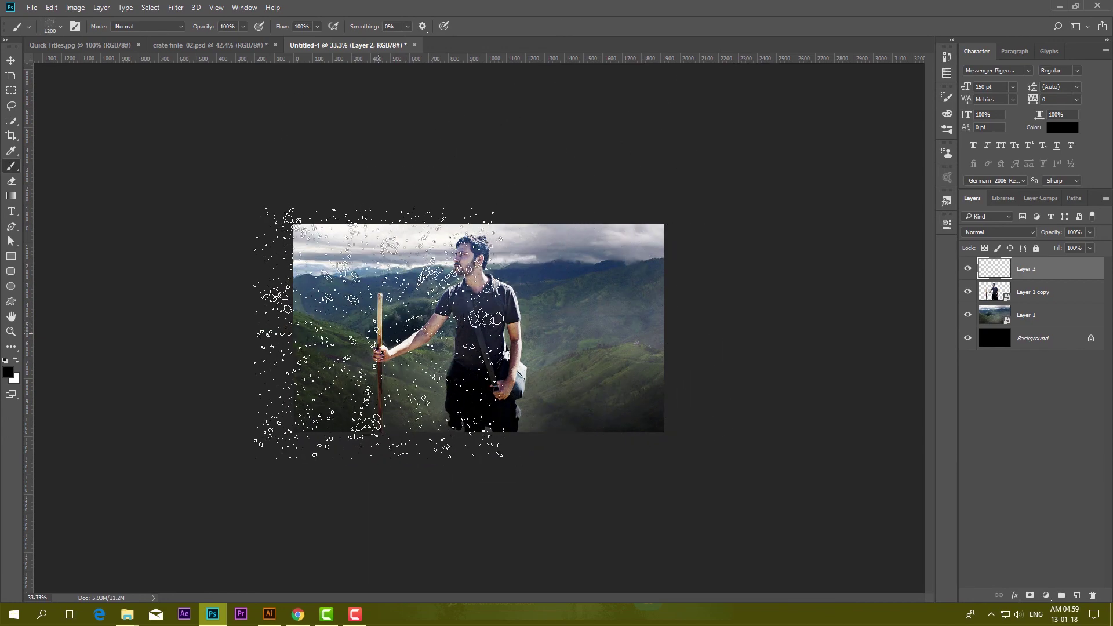
{"action": "left_click_drag", "start_coordinate": [378, 333], "coordinate": [658, 333]}
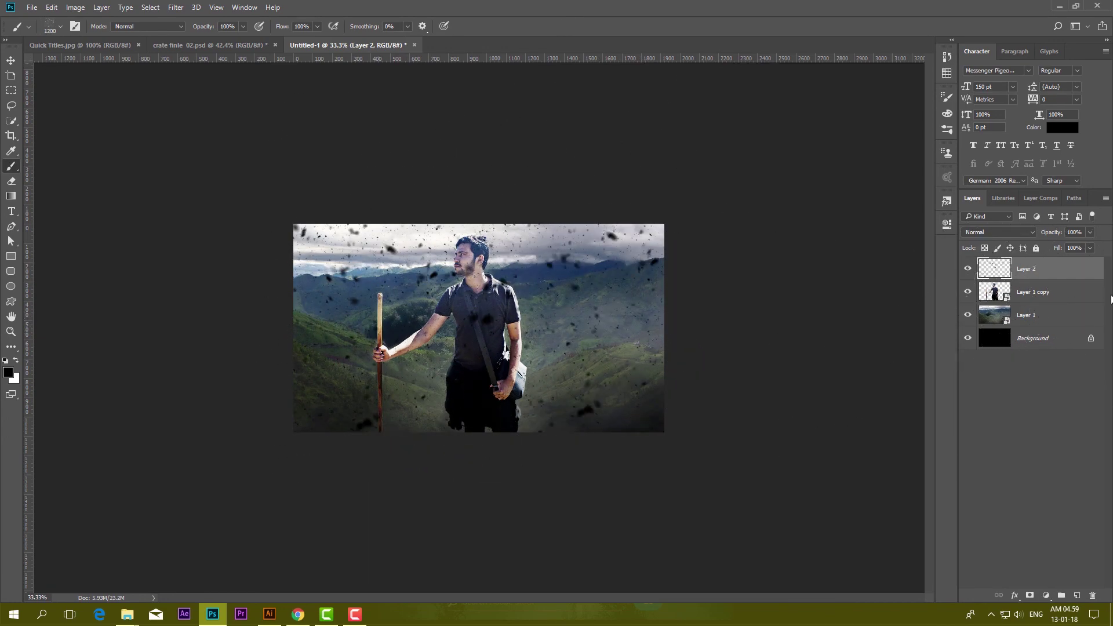
{"action": "key", "text": "x"}
{"action": "key", "text": "alt+BackSpace"}
{"action": "left_click_drag", "start_coordinate": [1027, 269], "coordinate": [1026, 305]}
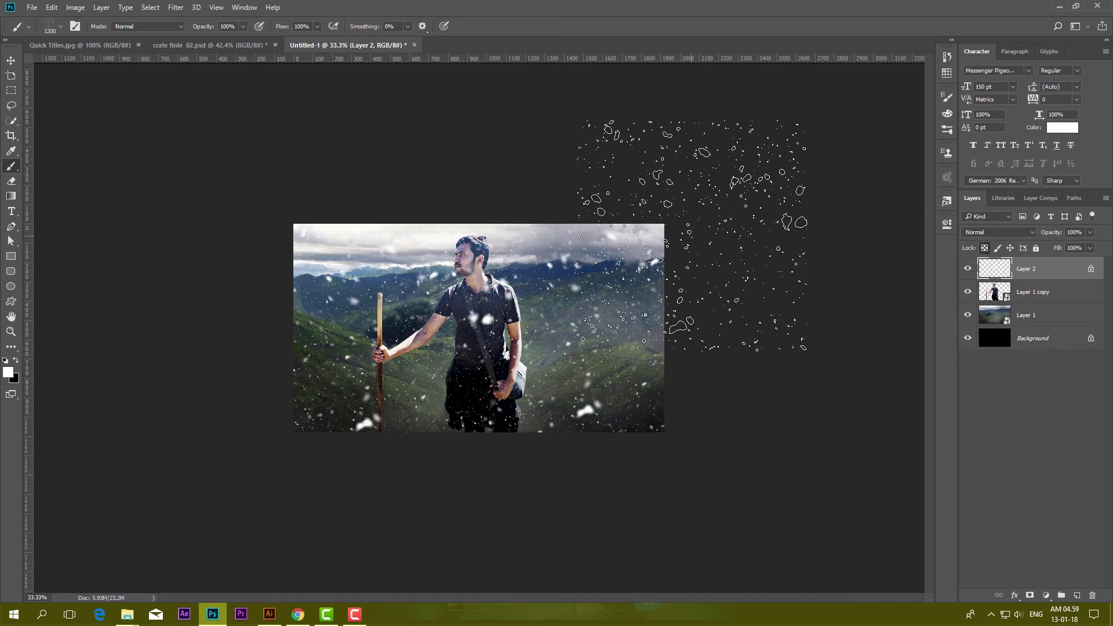
After trying Overlay and Soft Light, set snow Layer 2 to Screen at 79% opacity.
{"action": "left_click", "coordinate": [1008, 231]}
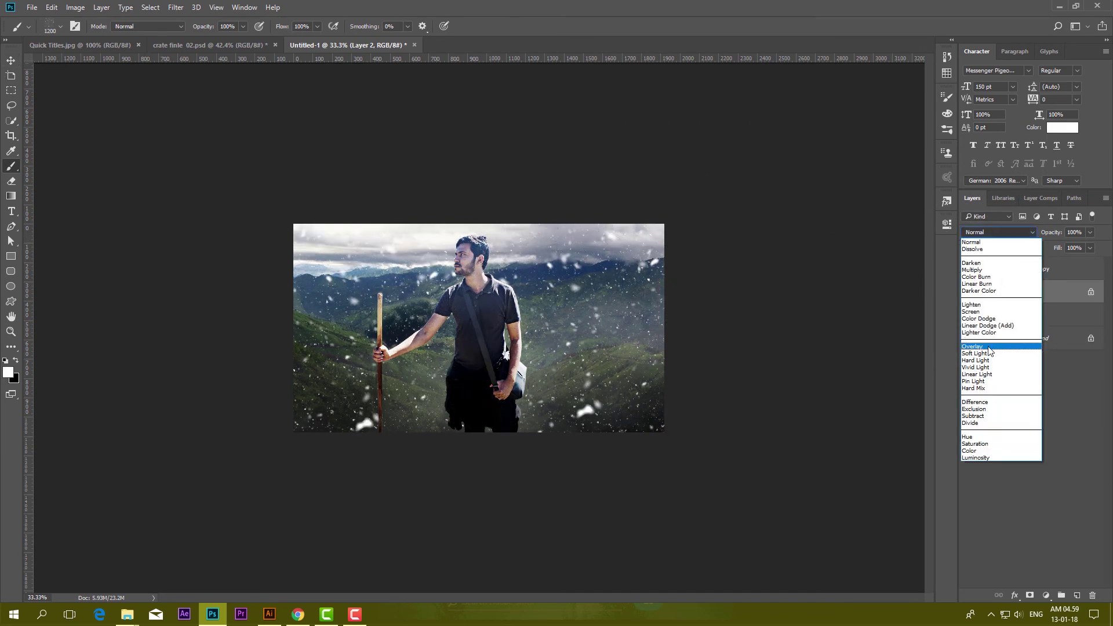
{"action": "left_click", "coordinate": [987, 346]}
{"action": "left_click", "coordinate": [997, 232]}
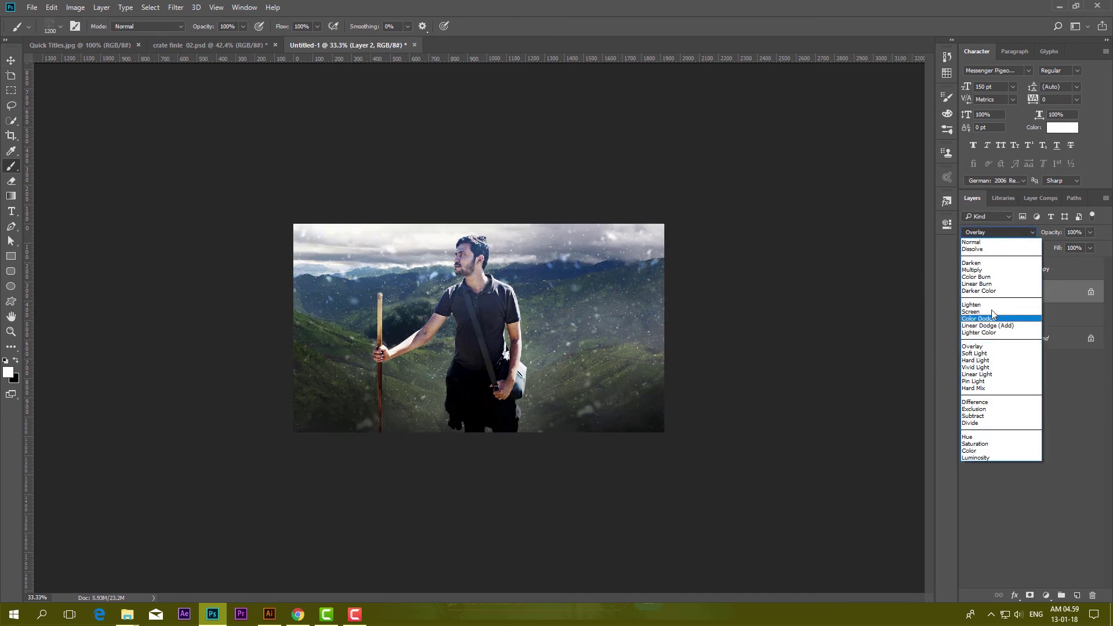
{"action": "left_click", "coordinate": [976, 354]}
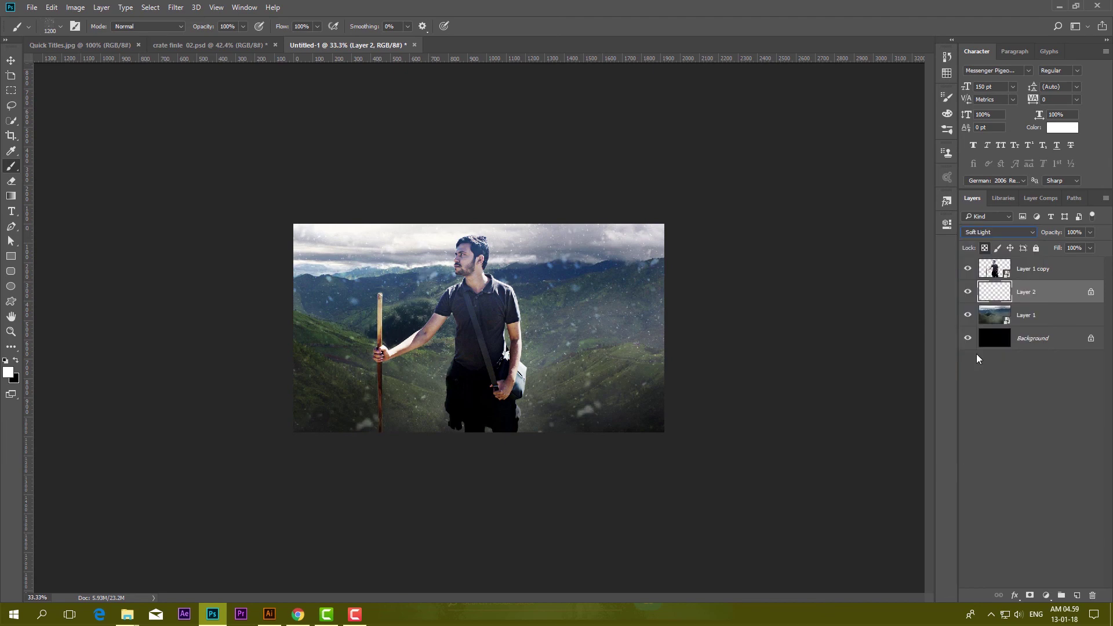
{"action": "left_click", "coordinate": [997, 232]}
{"action": "left_click", "coordinate": [986, 313]}
{"action": "left_click_drag", "start_coordinate": [1090, 232], "coordinate": [1083, 251]}
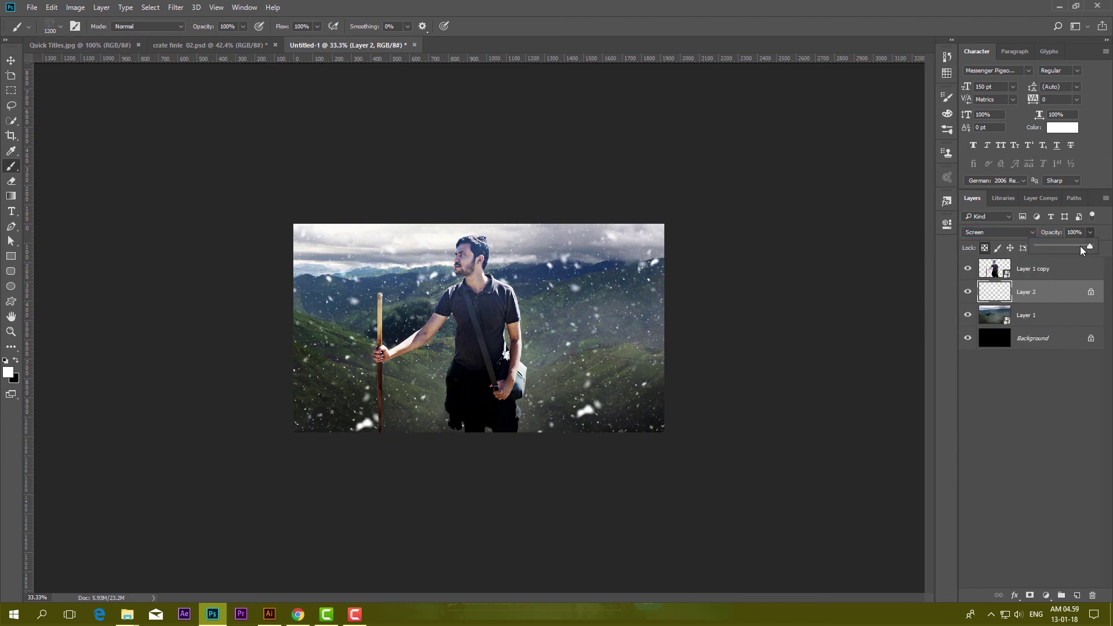
Apply a Free Transform to the landscape Layer 1 and then to the snow Layer 2.
{"action": "left_click", "coordinate": [10, 60]}
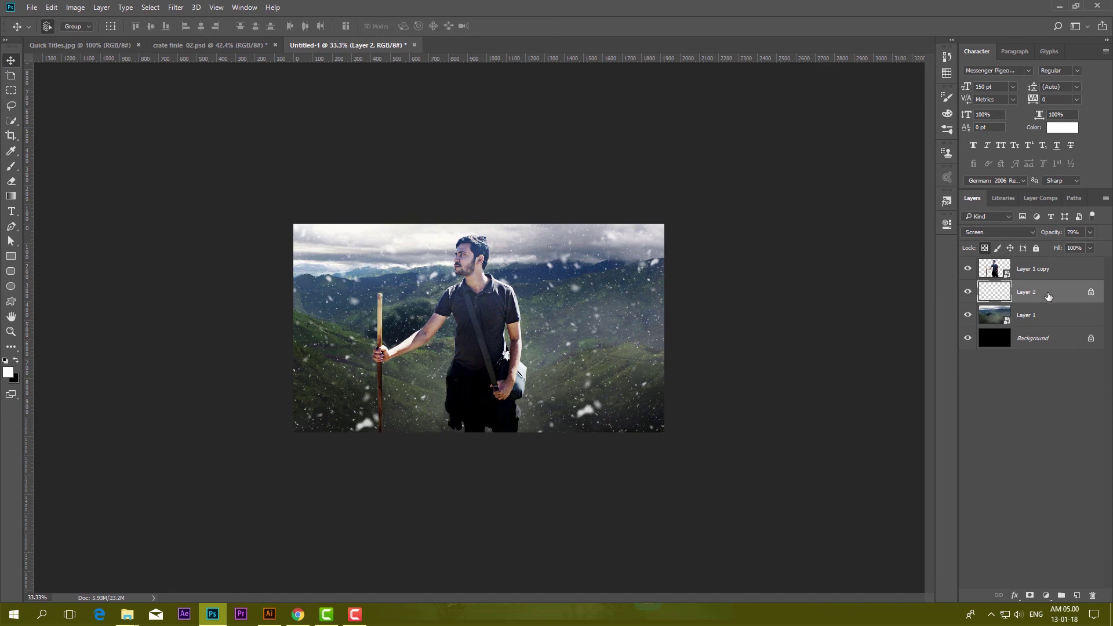
{"action": "left_click", "coordinate": [1057, 319]}
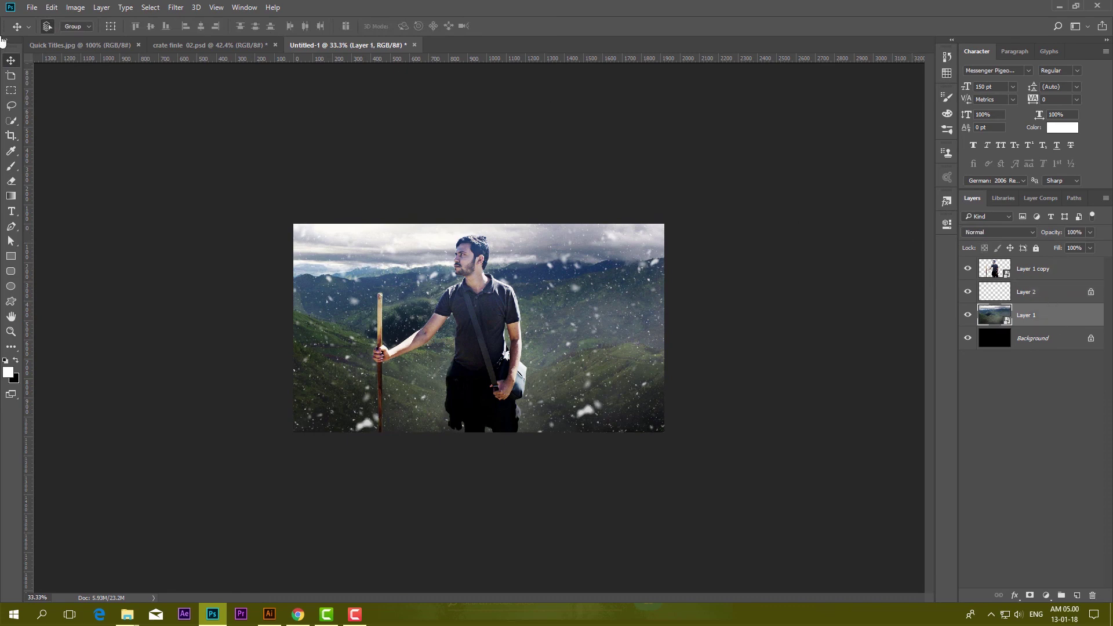
{"action": "key", "text": "ctrl+t"}
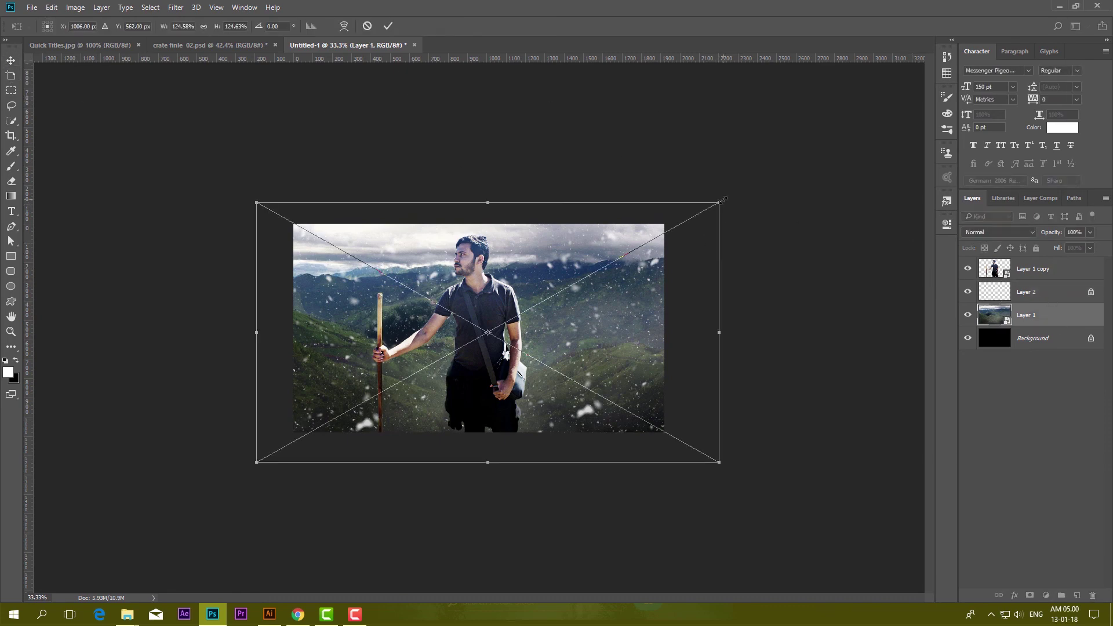
{"action": "key", "text": "Return"}
{"action": "left_click", "coordinate": [1036, 292]}
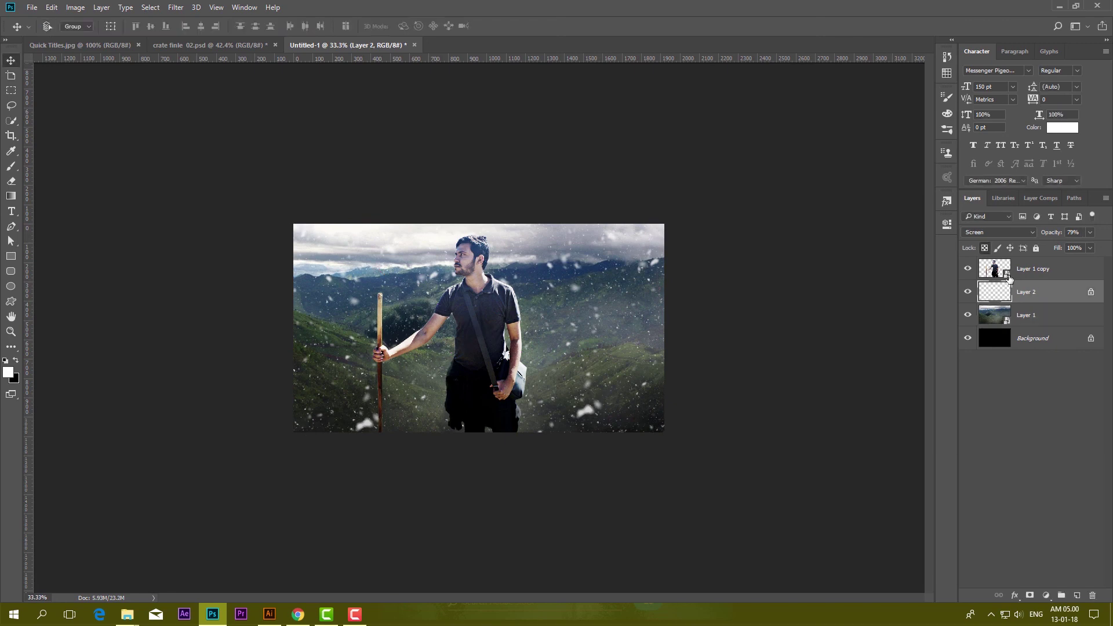
{"action": "key", "text": "ctrl+t"}
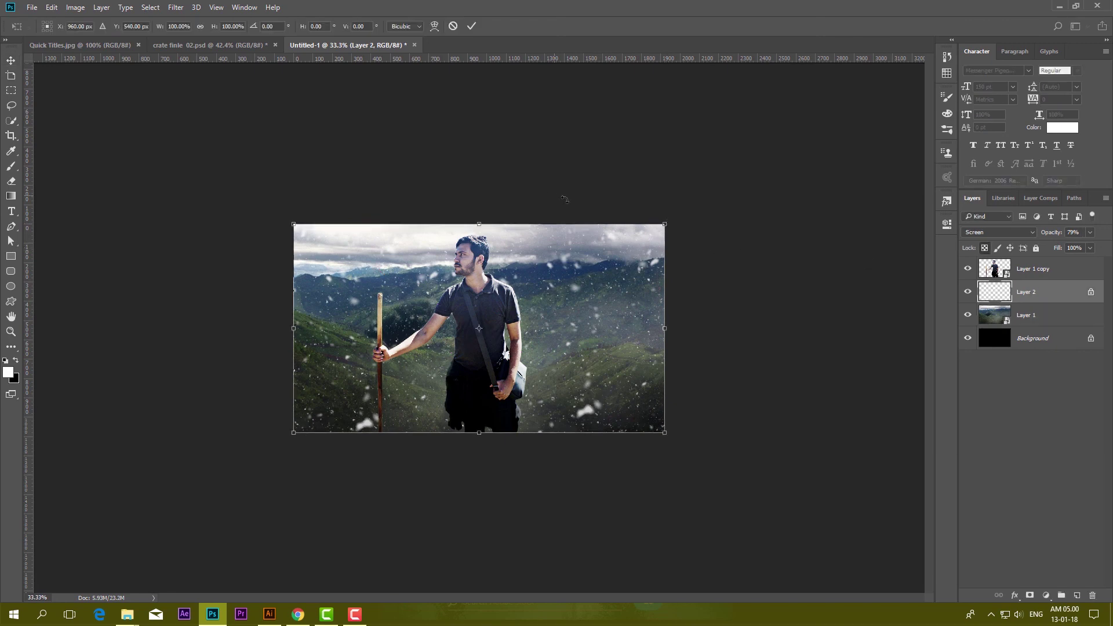
{"action": "key", "text": "Return"}
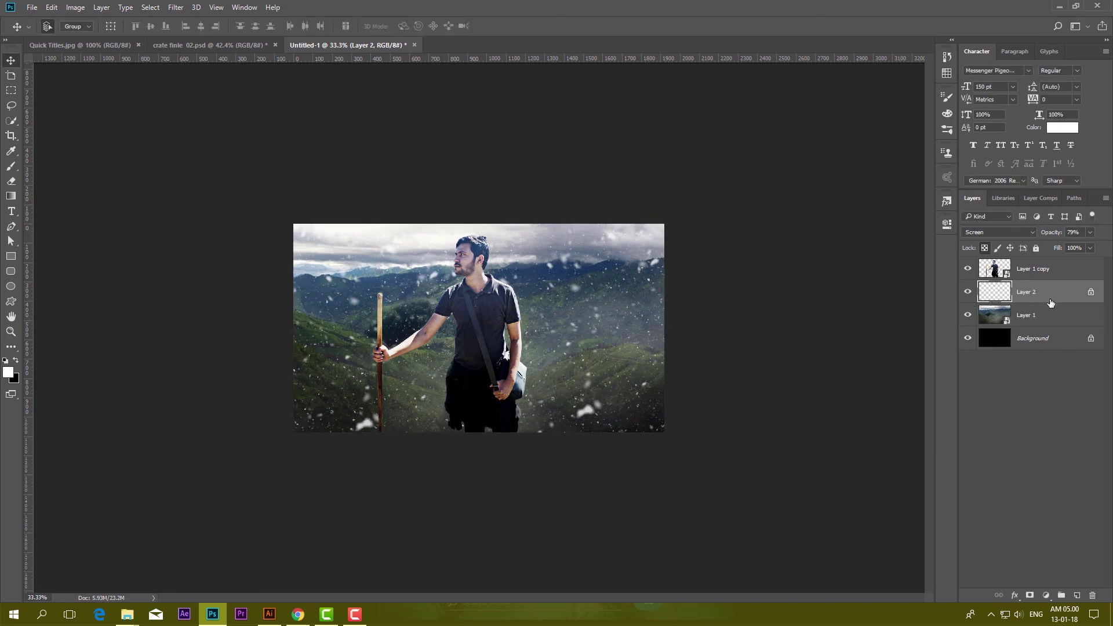
Convert snow Layer 2 to a smart object, then create a video timeline from Window > Timeline.
{"action": "right_click", "coordinate": [1051, 302]}
{"action": "left_click", "coordinate": [984, 214]}
{"action": "left_click", "coordinate": [176, 7]}
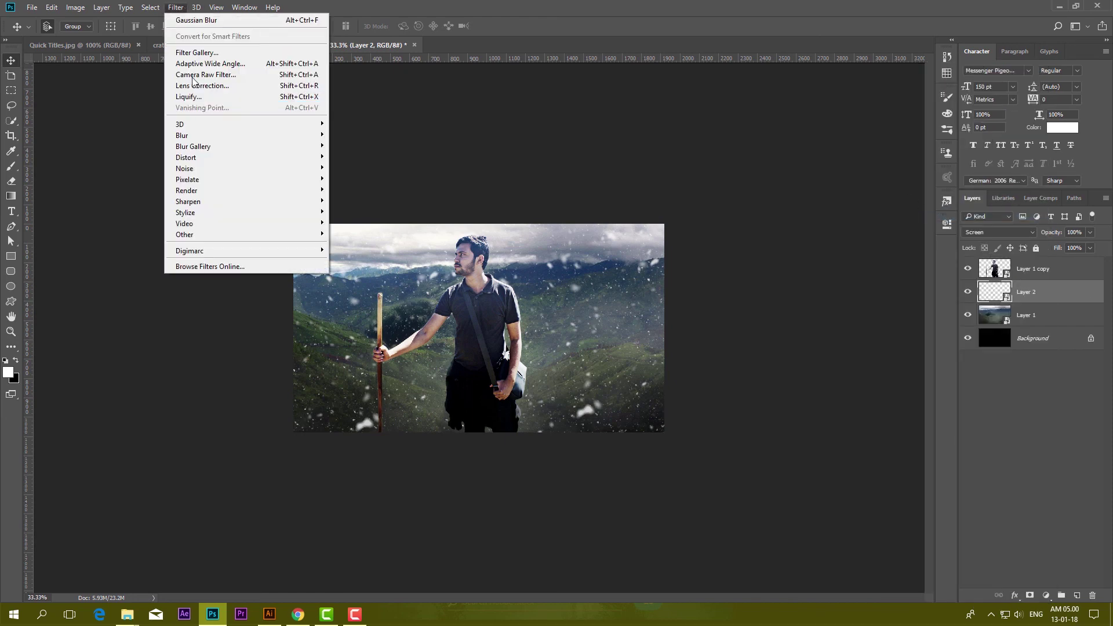
{"action": "left_click", "coordinate": [274, 384]}
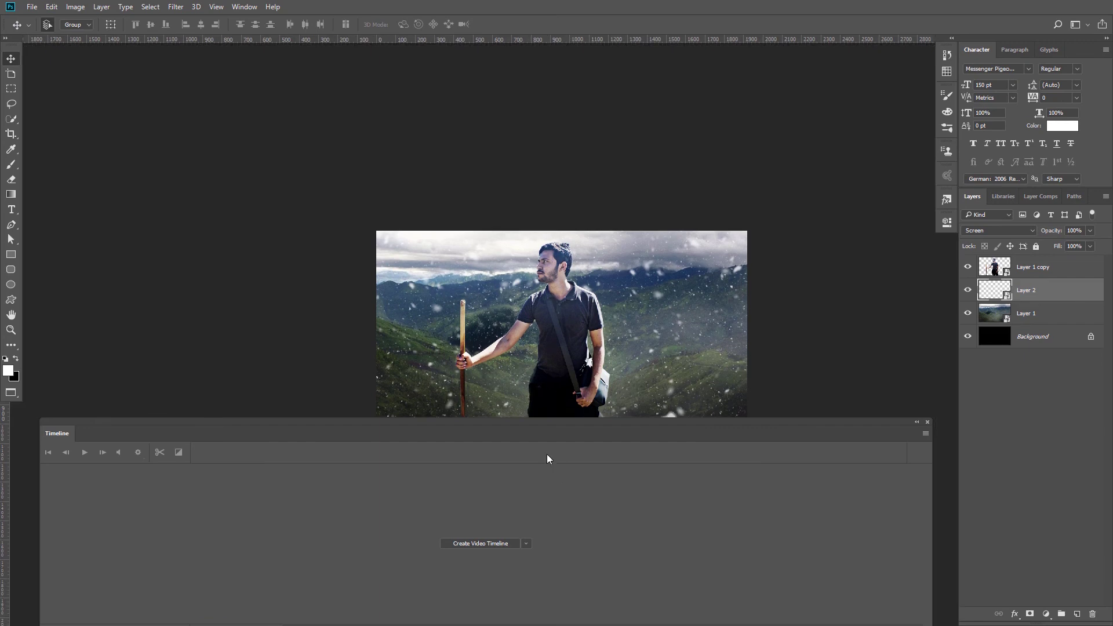
{"action": "scroll", "coordinate": [632, 278], "scroll_direction": "down", "scroll_amount": 1}
{"action": "scroll", "coordinate": [537, 122], "scroll_direction": "down", "scroll_amount": 3}
{"action": "scroll", "coordinate": [499, 79], "scroll_direction": "right", "scroll_amount": 2}
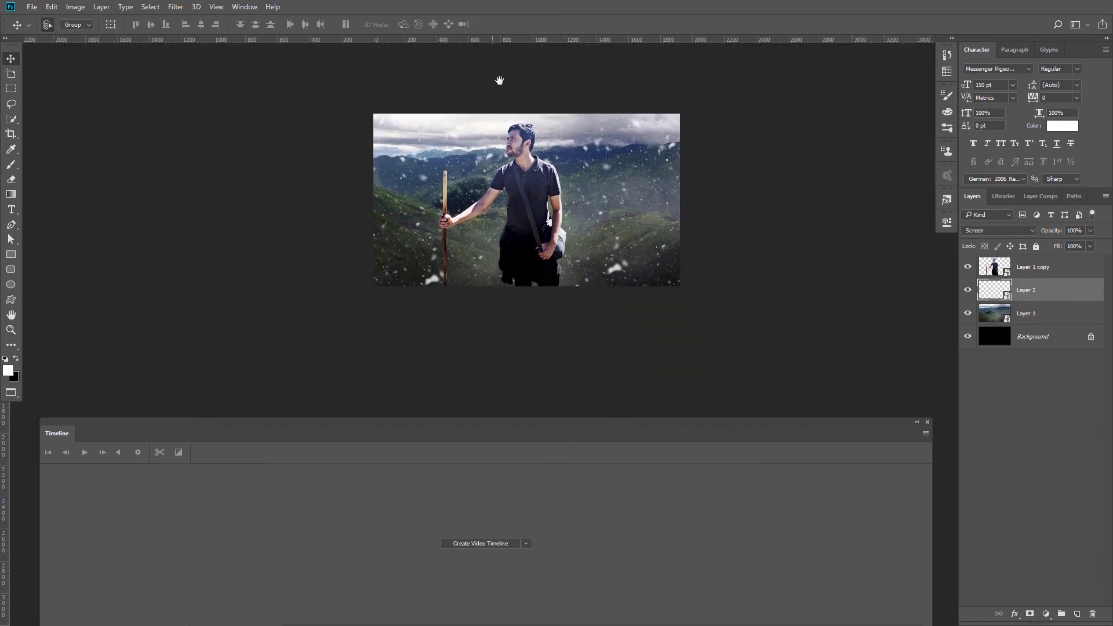
{"action": "left_click_drag", "start_coordinate": [635, 419], "coordinate": [563, 391]}
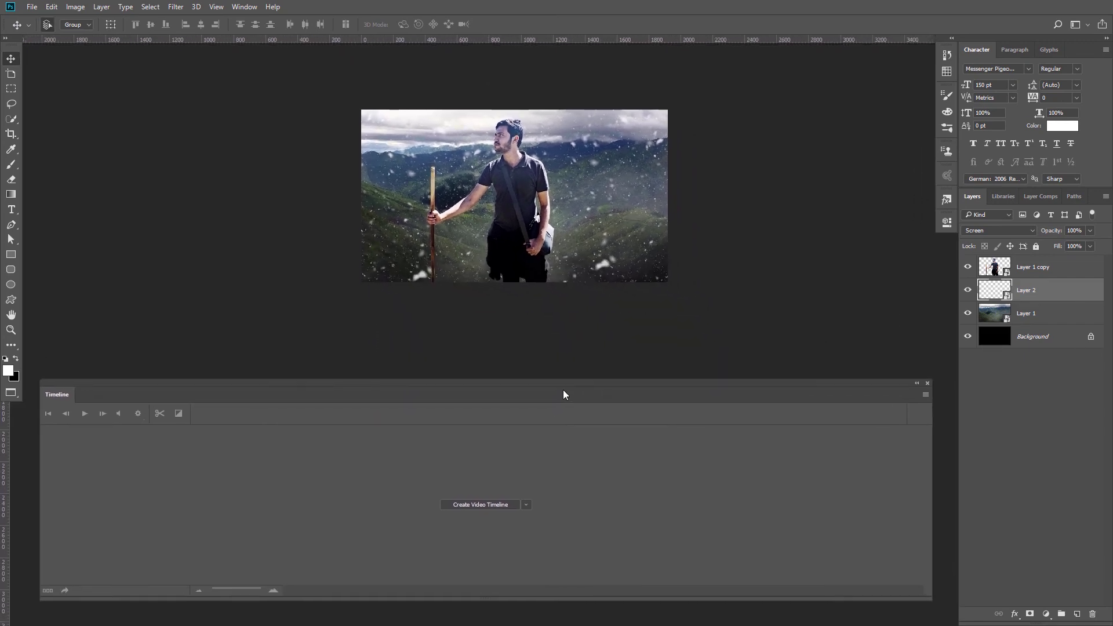
{"action": "left_click", "coordinate": [503, 506]}
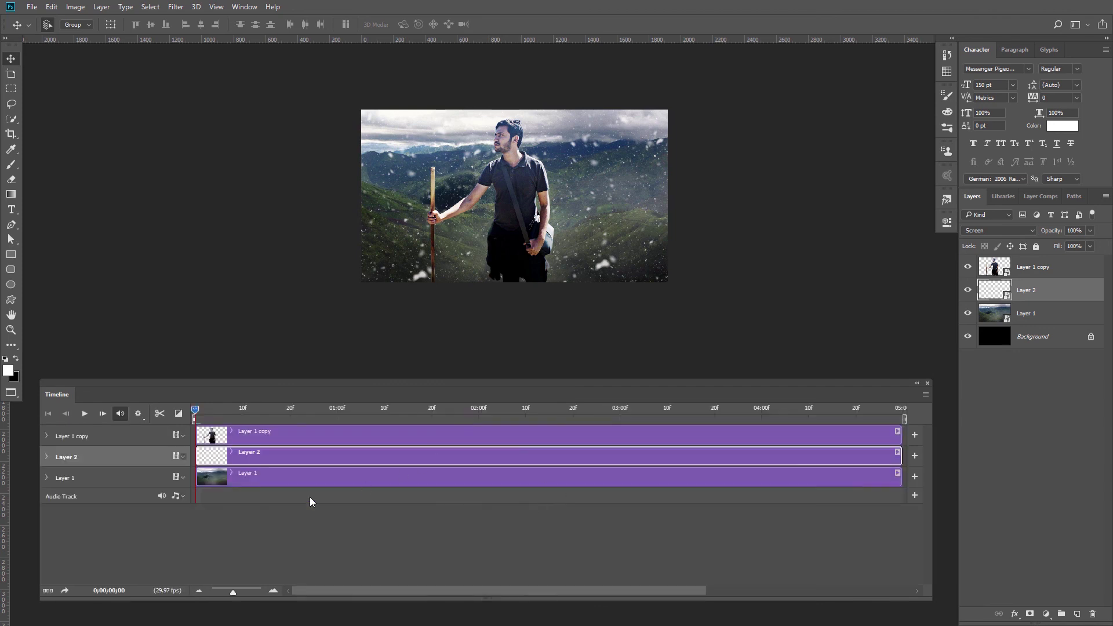
Expand Layer 1 copy's timeline properties and lower the snow layer's opacity to 67%.
{"action": "left_click", "coordinate": [336, 480]}
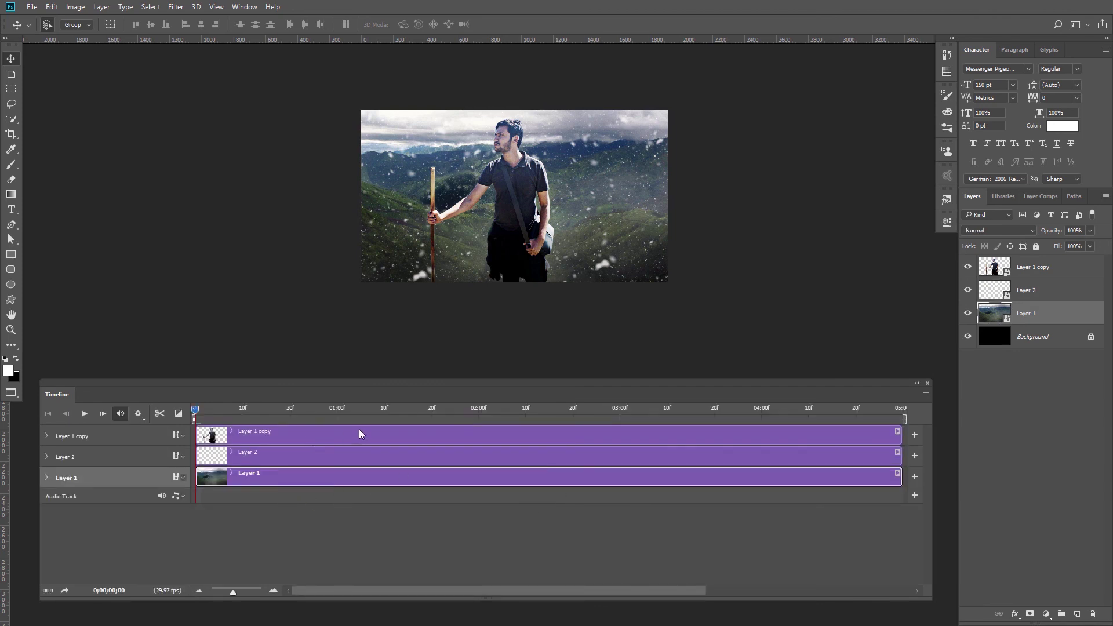
{"action": "left_click", "coordinate": [289, 439]}
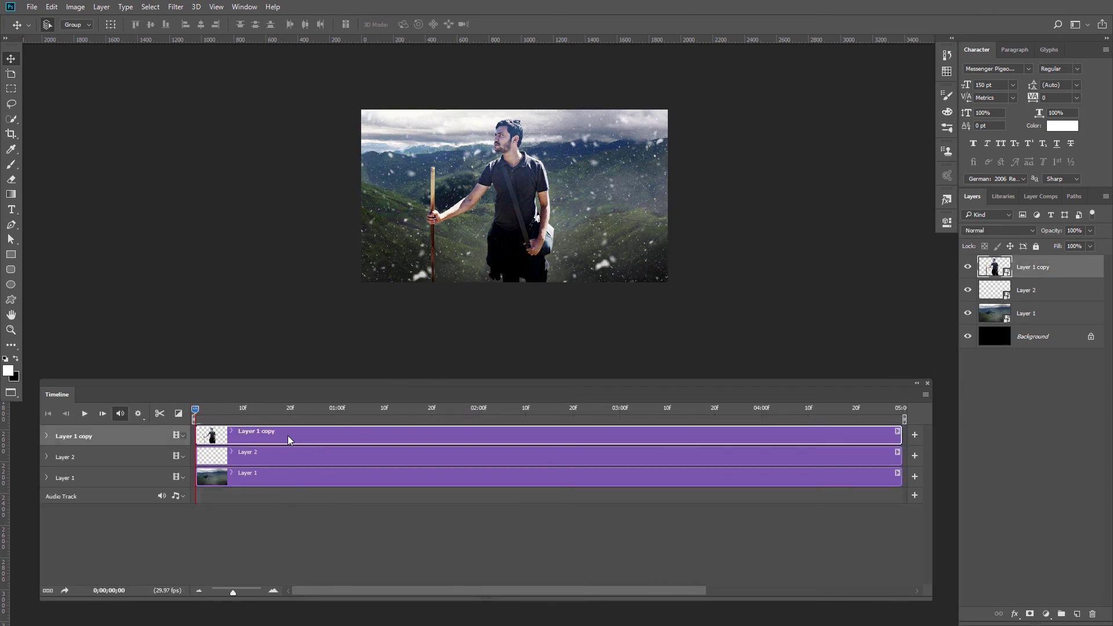
{"action": "left_click", "coordinate": [46, 436]}
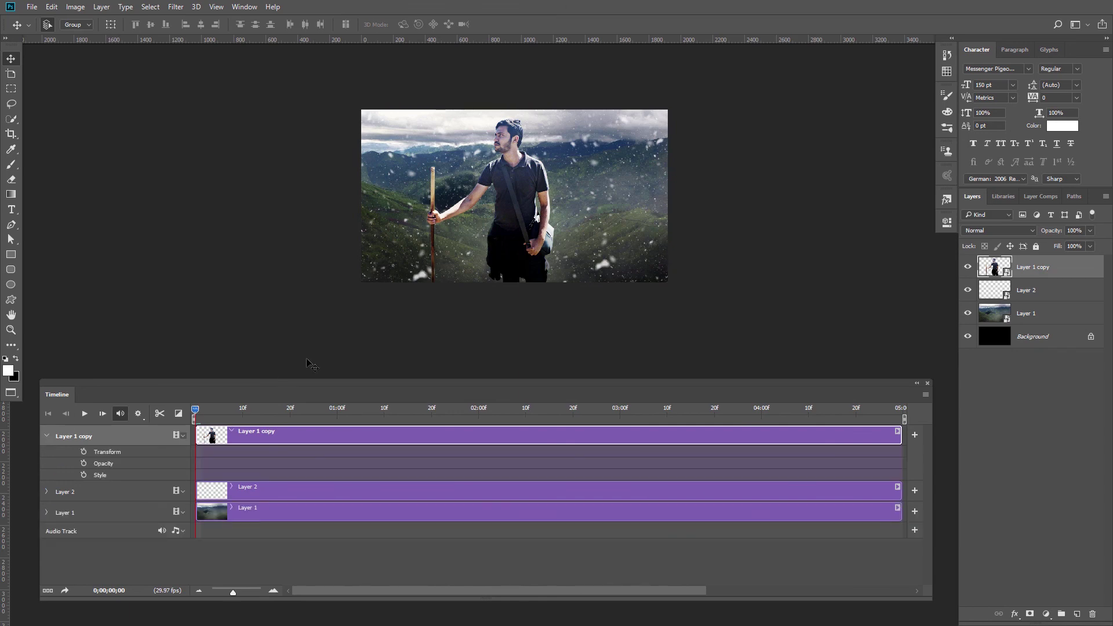
{"action": "left_click", "coordinate": [1042, 293]}
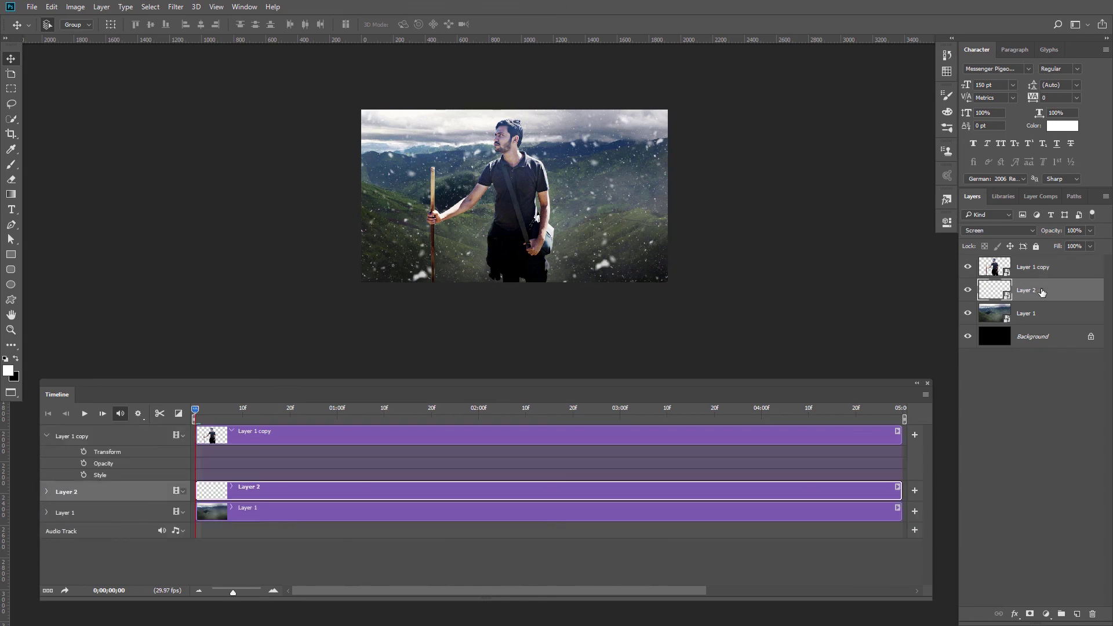
{"action": "left_click", "coordinate": [1090, 232]}
{"action": "left_click", "coordinate": [1074, 246]}
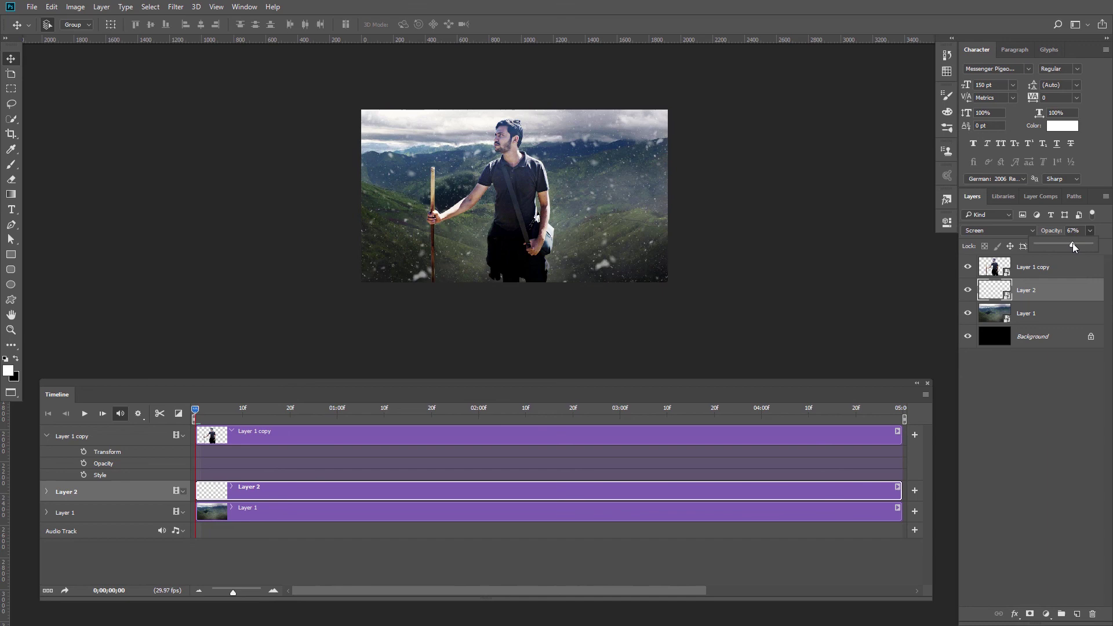
{"action": "right_click", "coordinate": [1038, 289]}
{"action": "key", "text": "Escape"}
Keyframe the man's Transform at frame 0, then at 04:29 scale him to about 107% and move him centreward.
{"action": "left_click", "coordinate": [249, 441]}
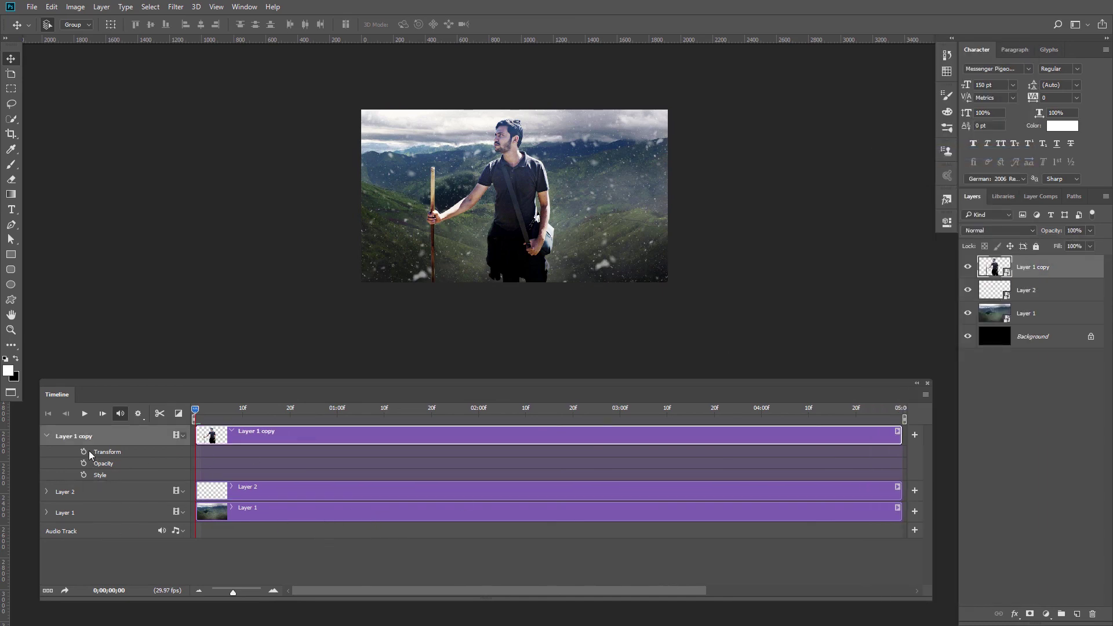
{"action": "left_click", "coordinate": [83, 451]}
{"action": "left_click_drag", "start_coordinate": [199, 410], "coordinate": [900, 410]}
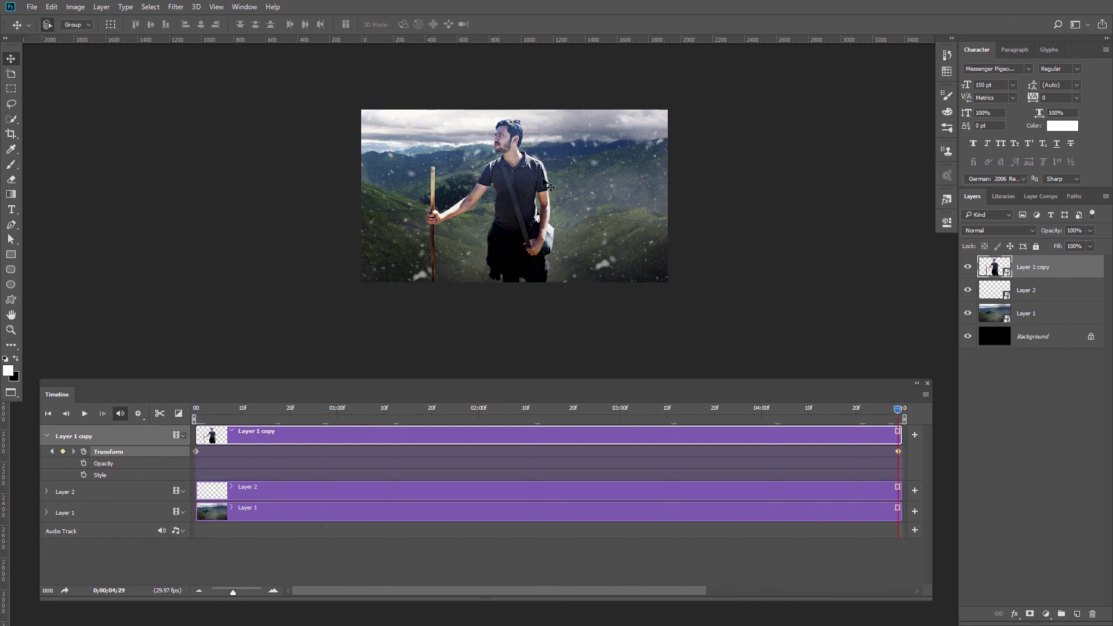
{"action": "key", "text": "ctrl+t"}
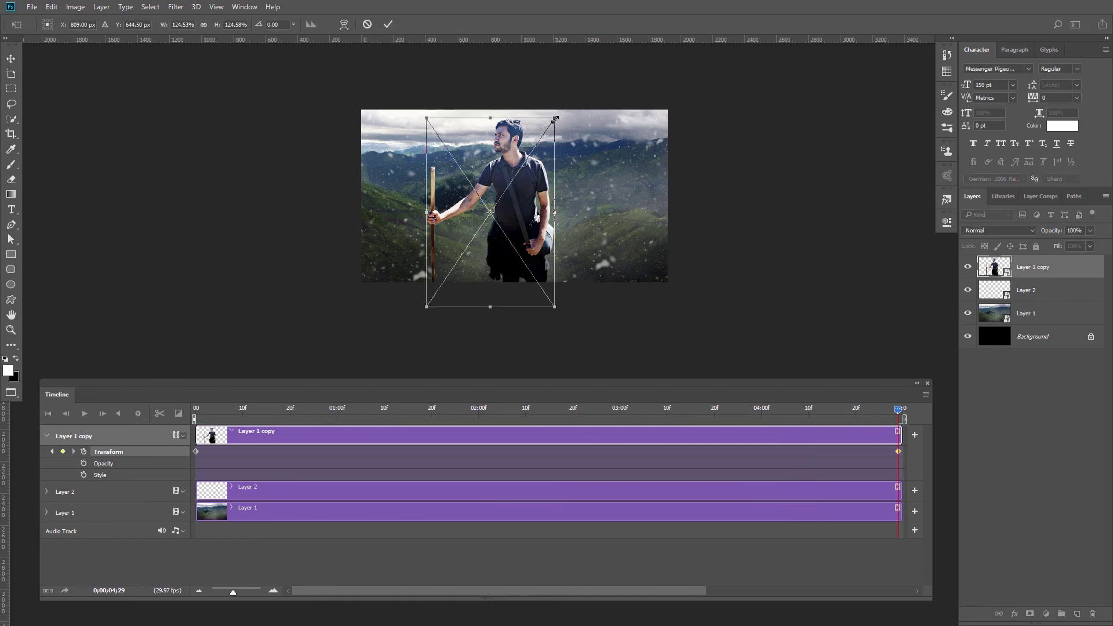
{"action": "left_click_drag", "start_coordinate": [553, 119], "coordinate": [535, 145]}
{"action": "left_click_drag", "start_coordinate": [515, 262], "coordinate": [532, 263]}
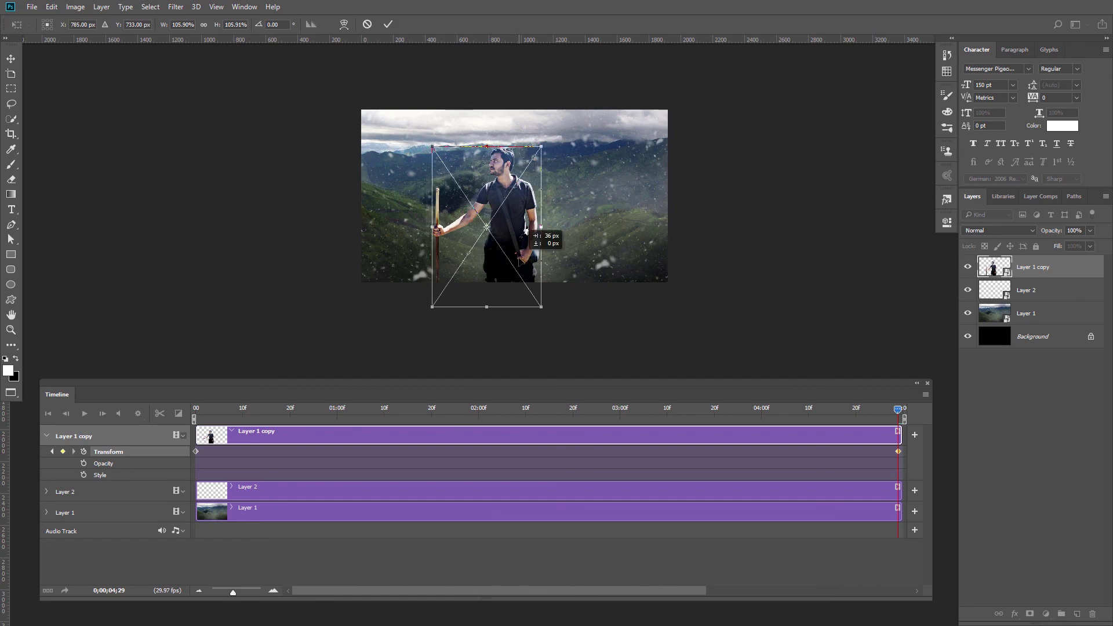
{"action": "key", "text": "Return"}
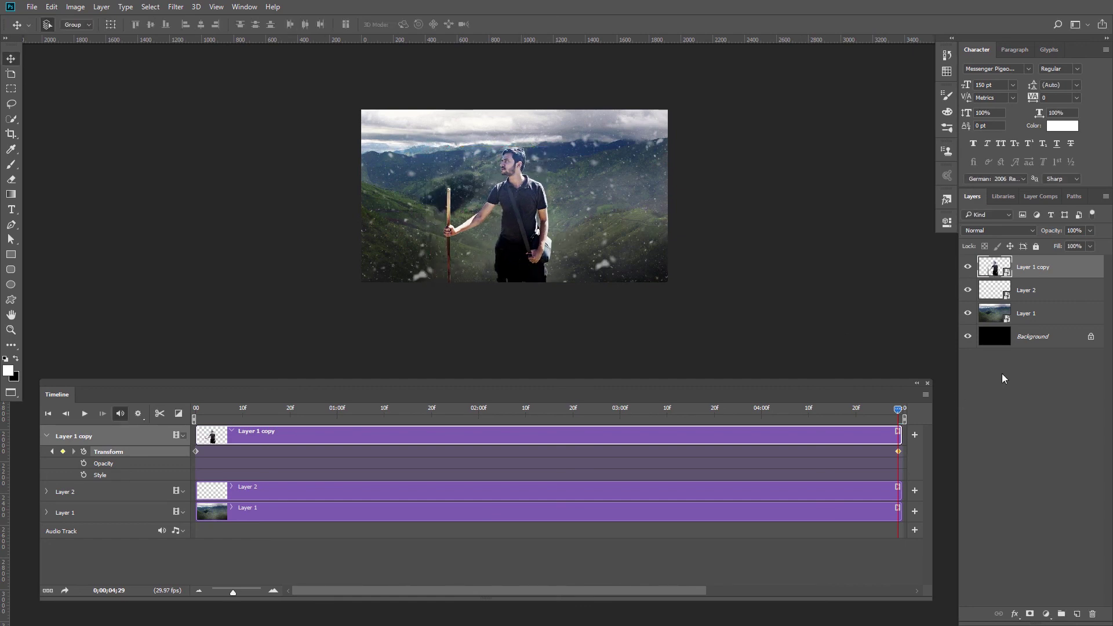
Enable the Transform keyframe stopwatch on the landscape Layer 1.
{"action": "left_click", "coordinate": [1024, 316]}
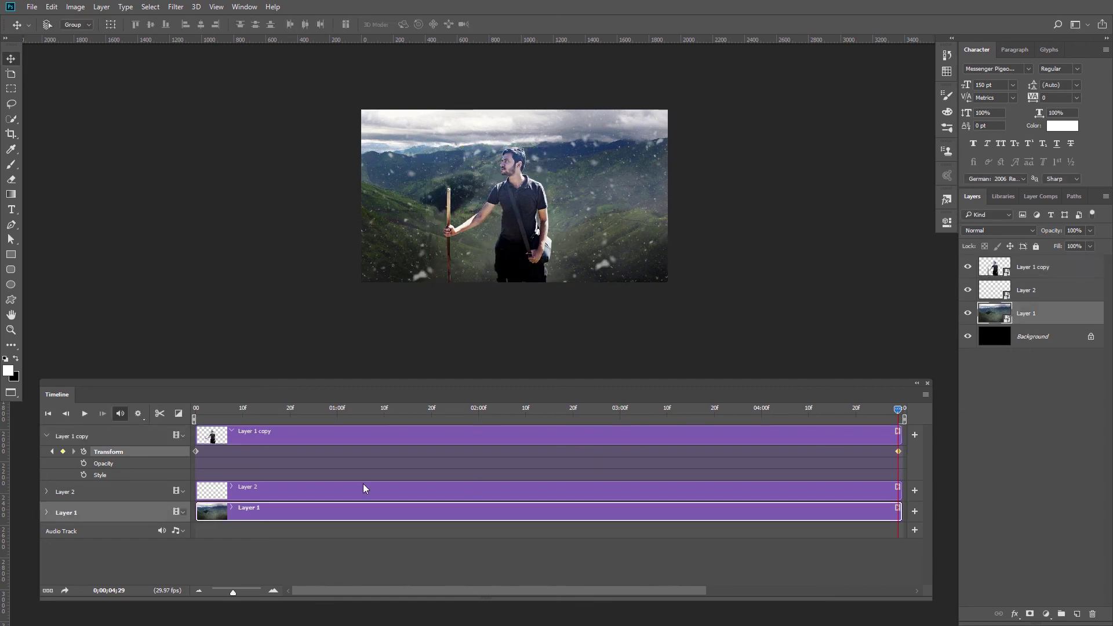
{"action": "left_click", "coordinate": [47, 513]}
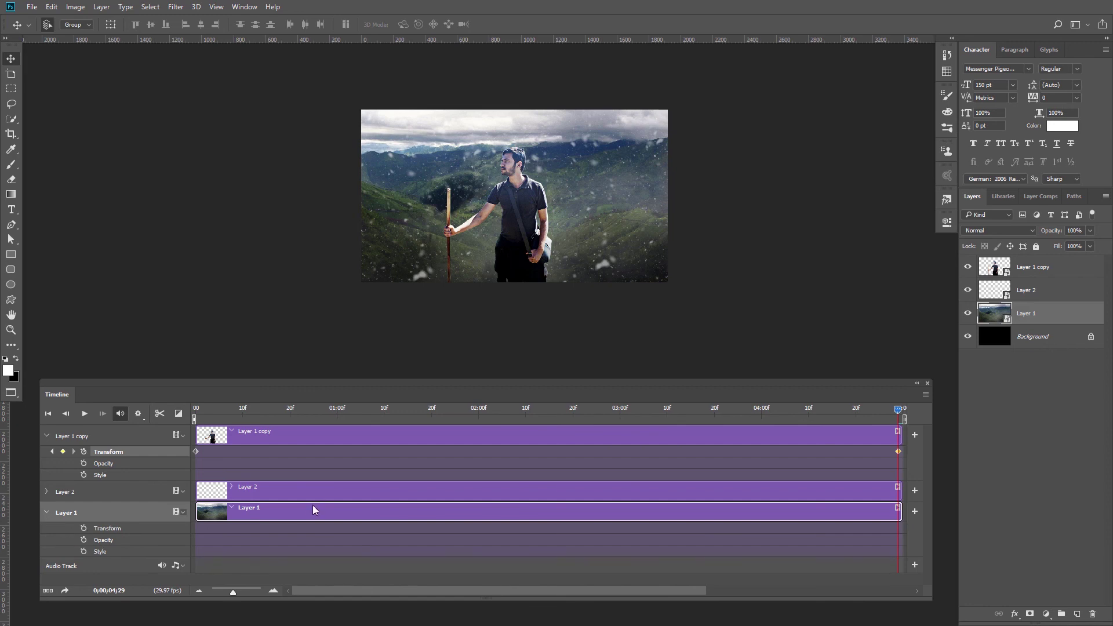
{"action": "left_click", "coordinate": [85, 527]}
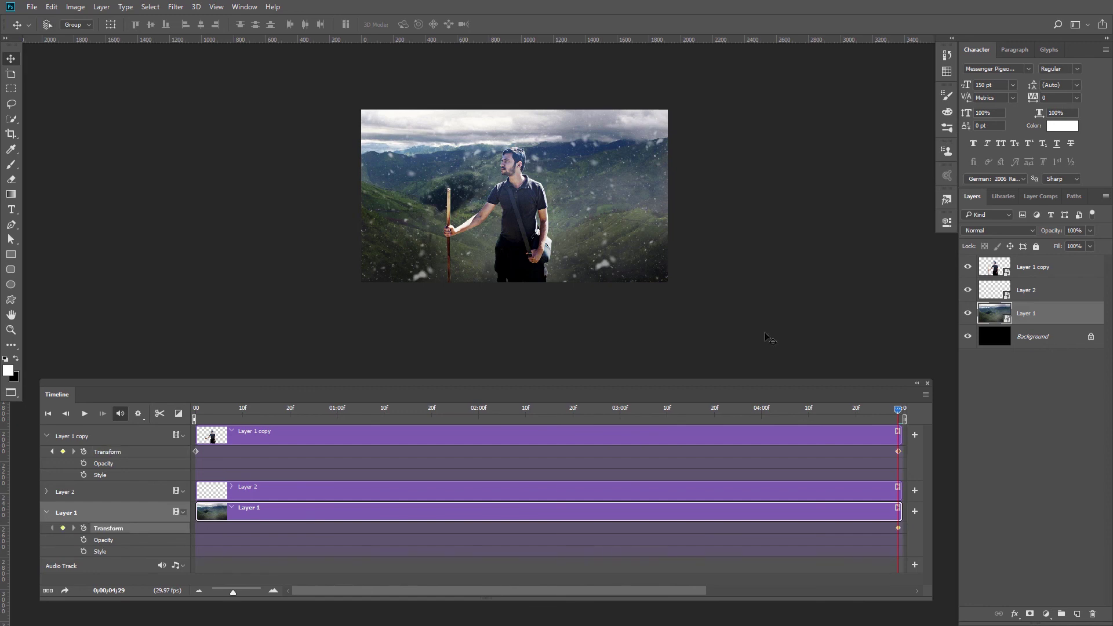
Undo the first landscape transform and add a Layer 1 Transform keyframe at frame 0.
{"action": "key", "text": "ctrl+t"}
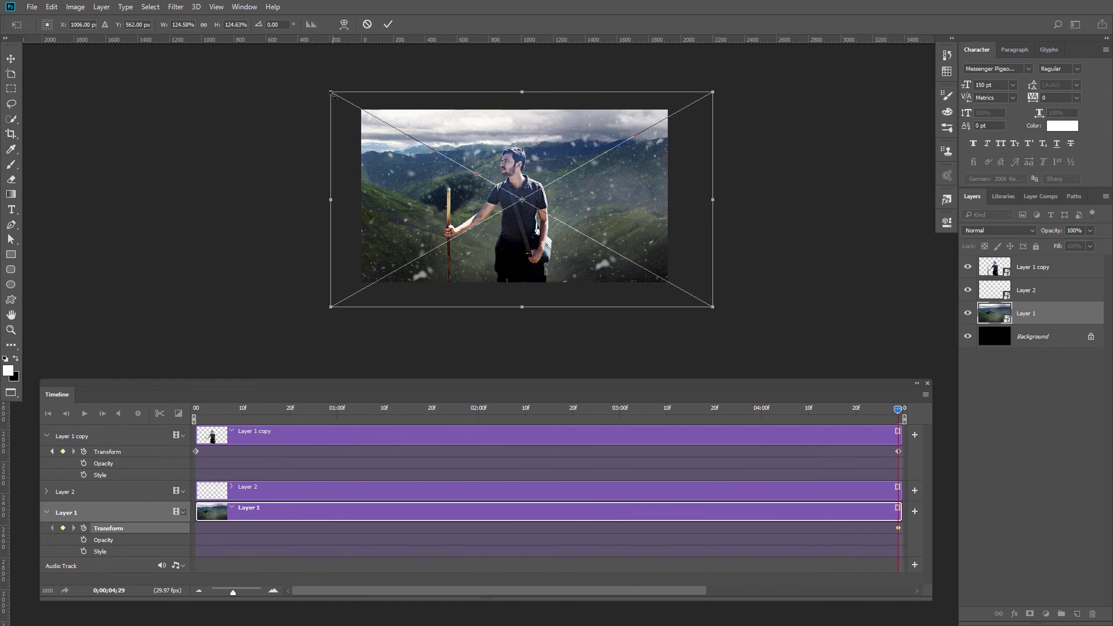
{"action": "key", "text": "Return"}
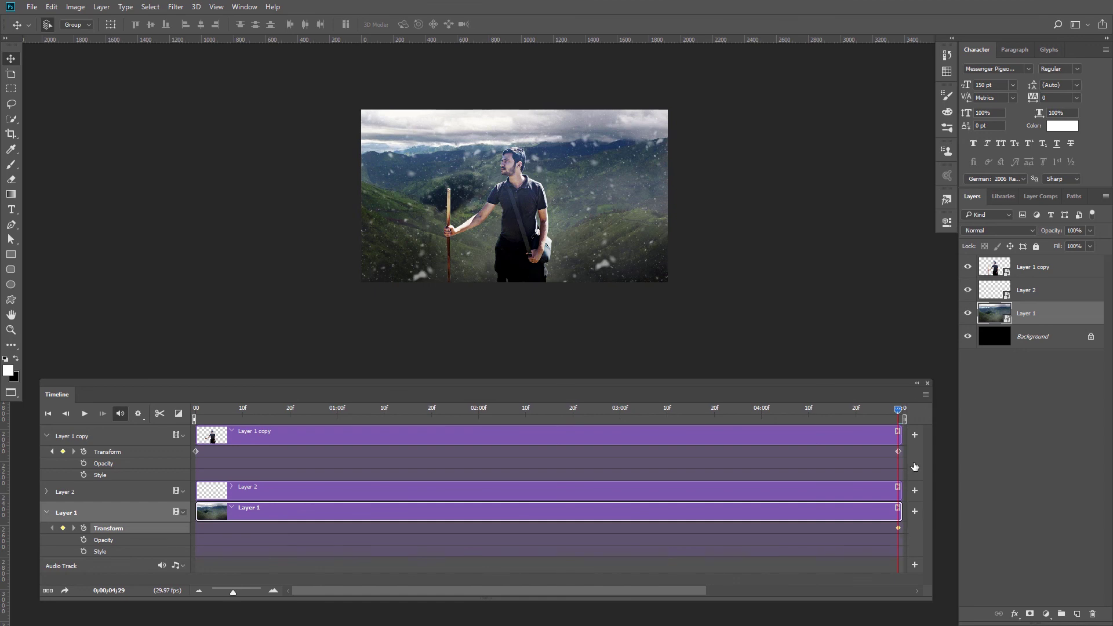
{"action": "key", "text": "ctrl+alt+z"}
{"action": "key", "text": "ctrl+alt+z"}
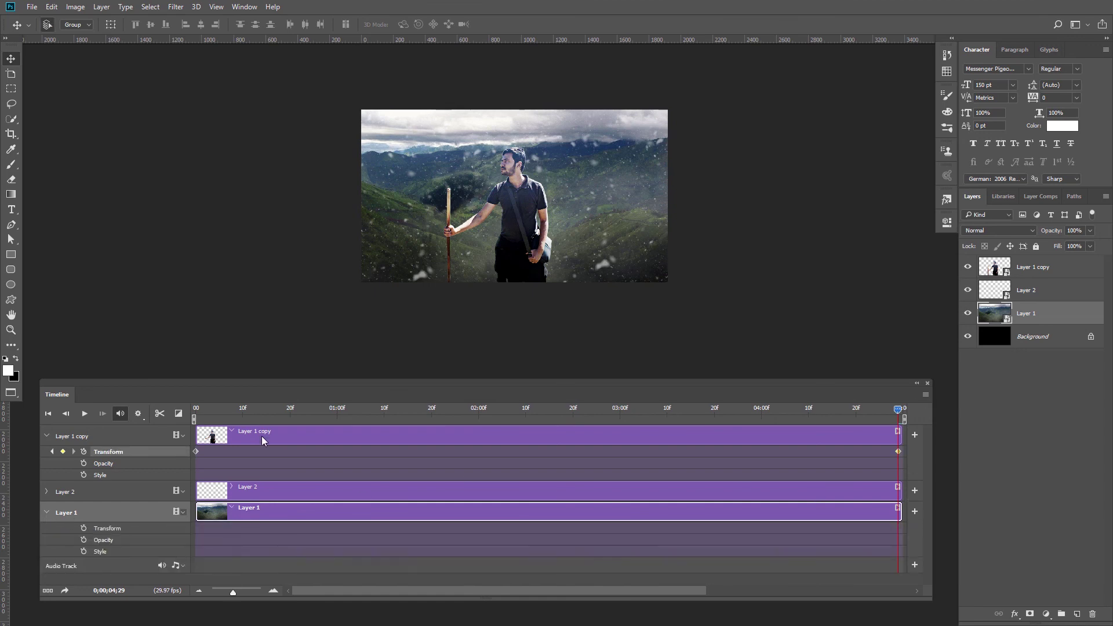
{"action": "left_click_drag", "start_coordinate": [217, 421], "coordinate": [185, 406]}
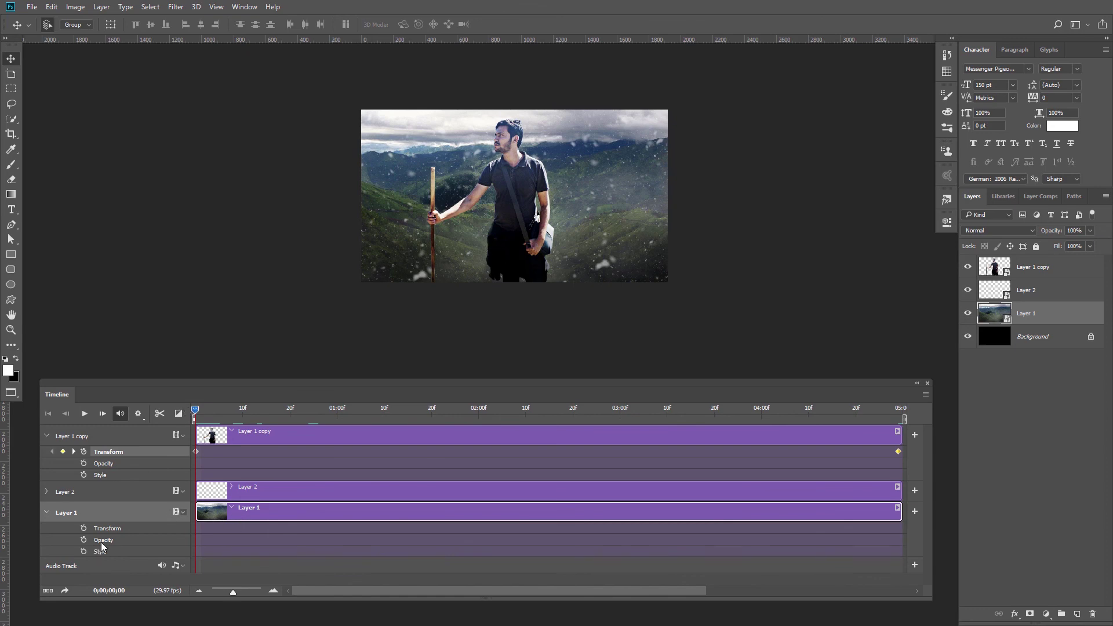
{"action": "left_click", "coordinate": [83, 528]}
At the clip's end, enlarge the landscape to about 183% and shift it right, then select the man's last keyframe.
{"action": "left_click_drag", "start_coordinate": [200, 412], "coordinate": [878, 401]}
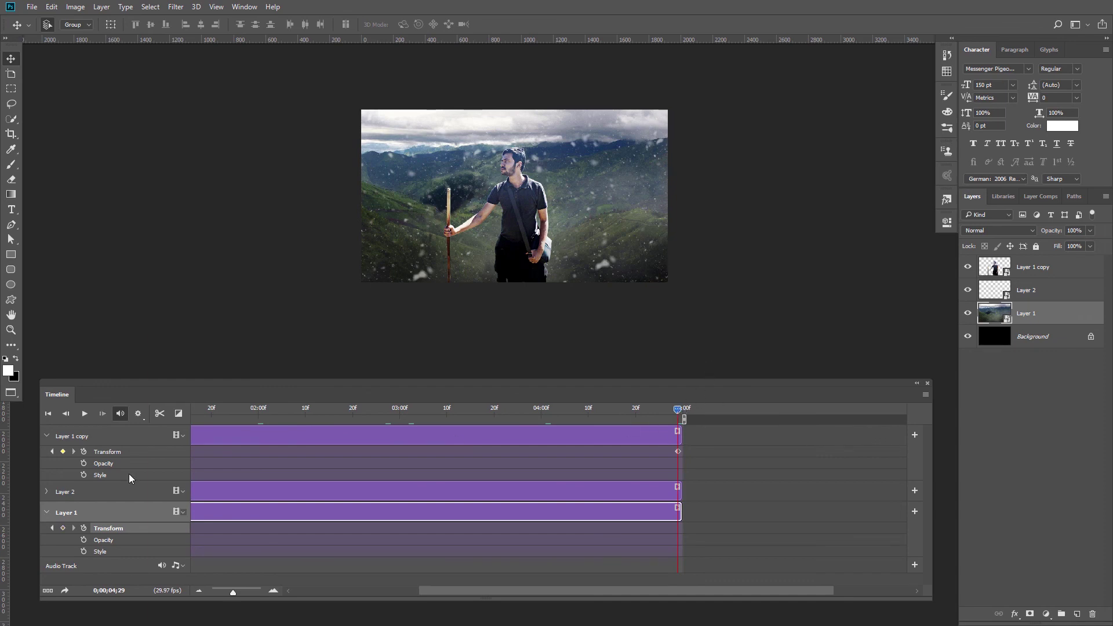
{"action": "left_click_drag", "start_coordinate": [435, 592], "coordinate": [306, 591]}
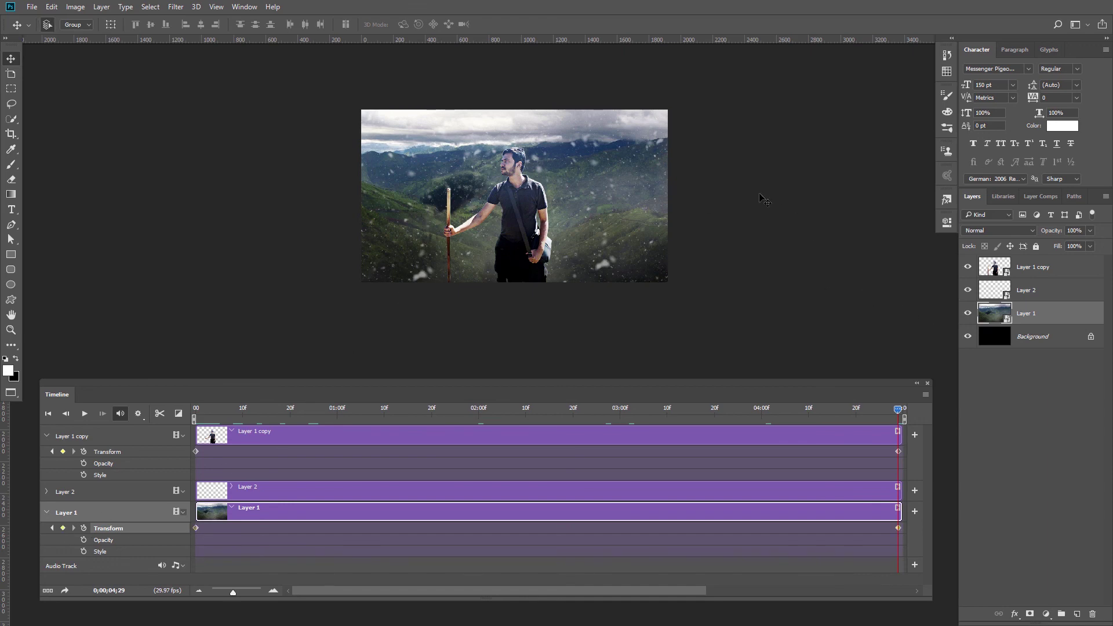
{"action": "left_click_drag", "start_coordinate": [748, 182], "coordinate": [757, 239]}
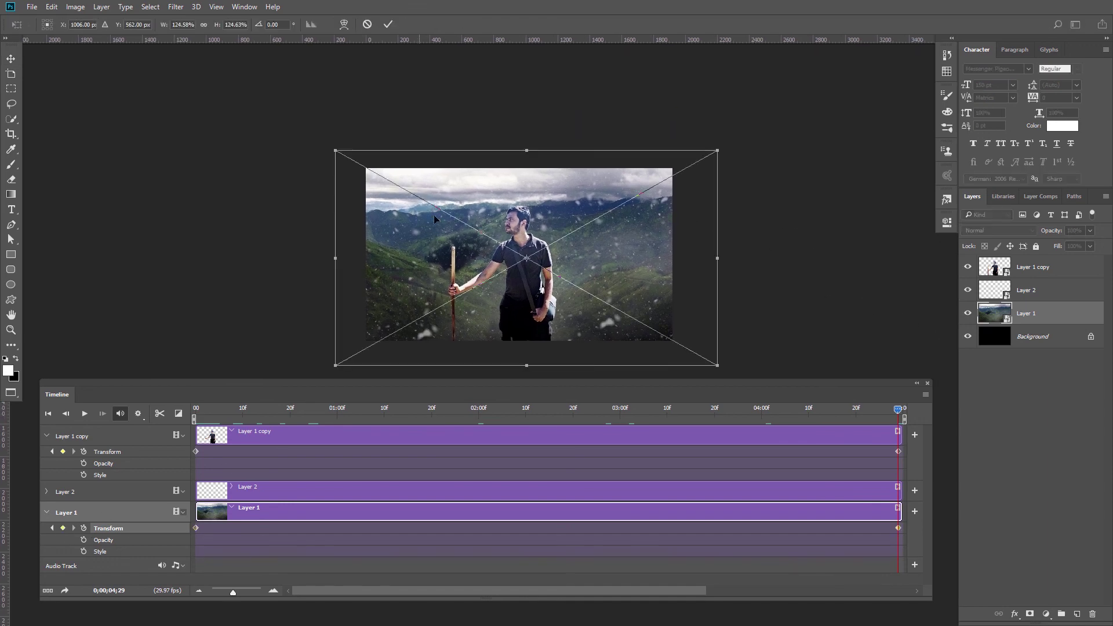
{"action": "key", "text": "ctrl+t"}
{"action": "left_click_drag", "start_coordinate": [335, 150], "coordinate": [267, 99]}
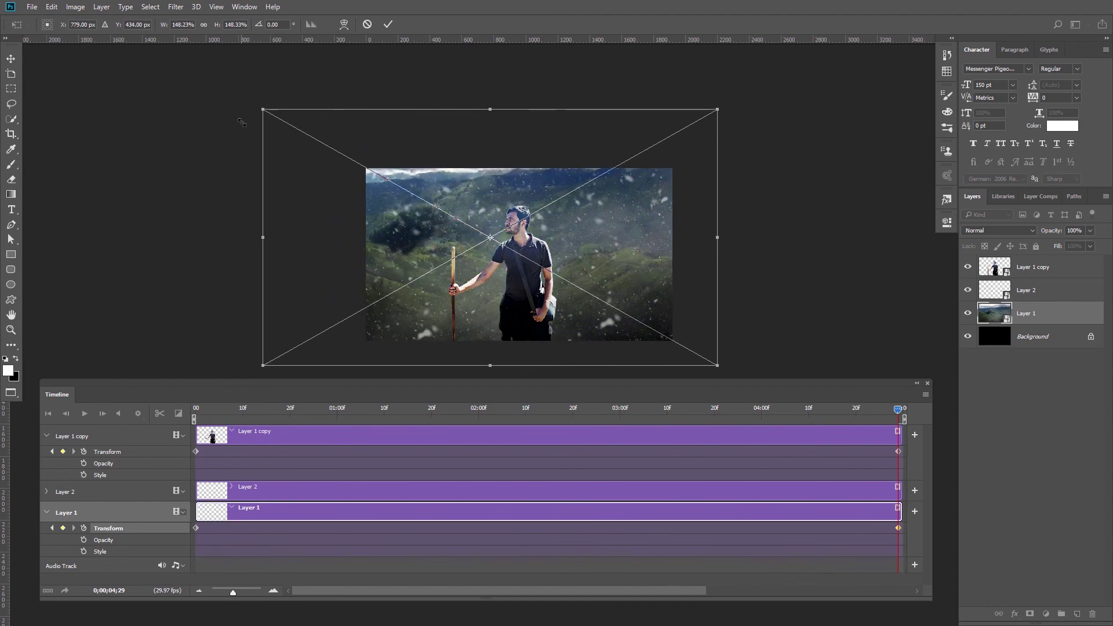
{"action": "left_click_drag", "start_coordinate": [515, 312], "coordinate": [580, 289]}
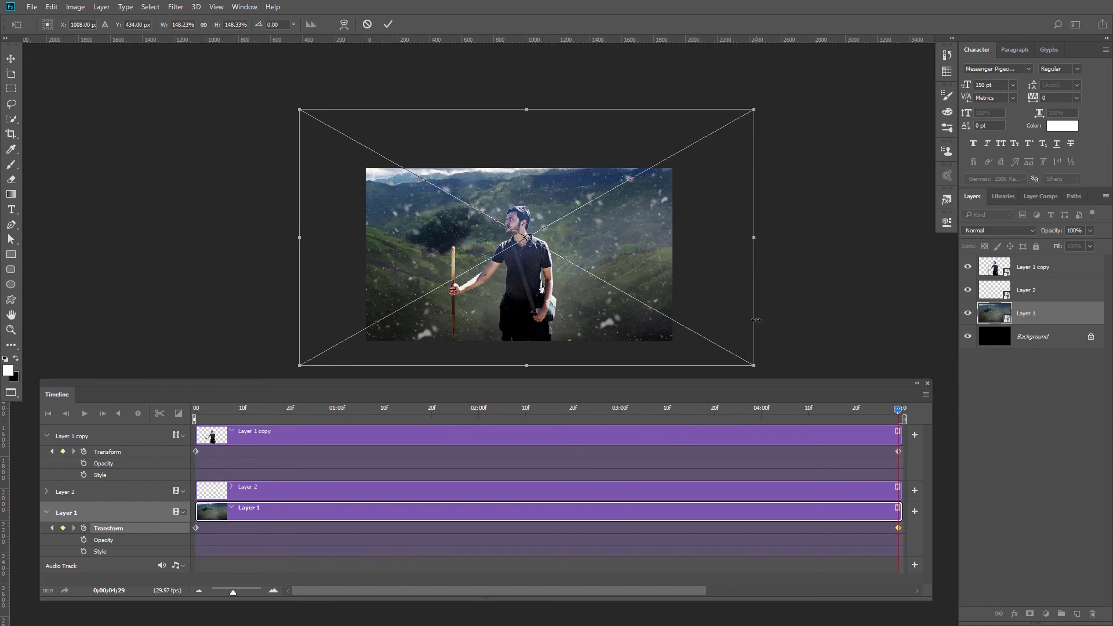
{"action": "scroll", "coordinate": [700, 275], "scroll_direction": "down", "scroll_amount": 2}
{"action": "left_click_drag", "start_coordinate": [746, 349], "coordinate": [812, 444]}
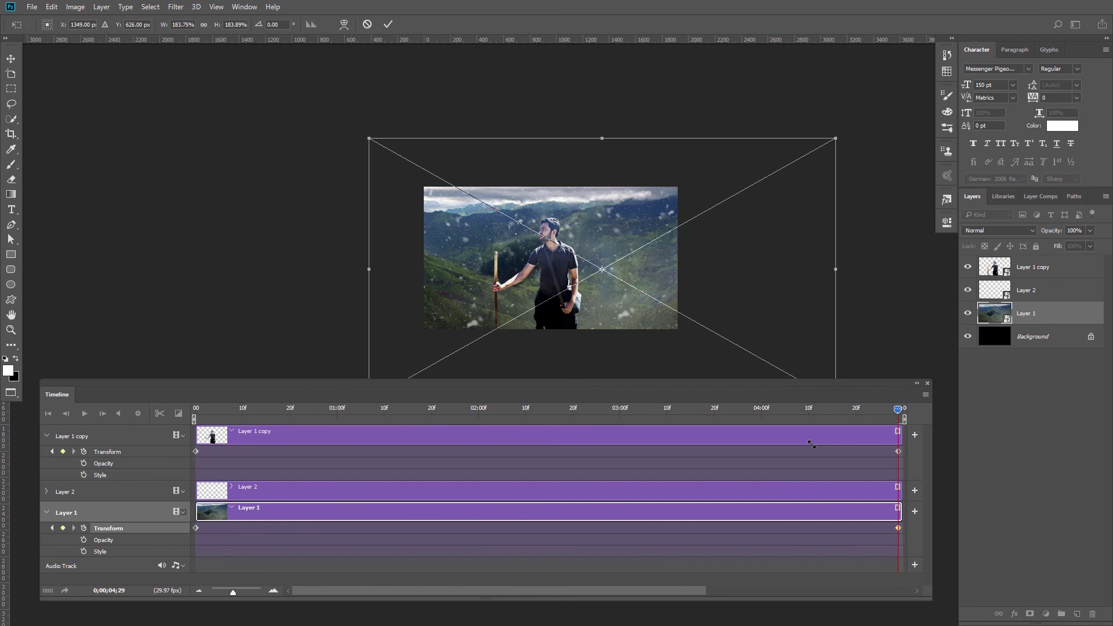
{"action": "key", "text": "Return"}
{"action": "left_click", "coordinate": [899, 452]}
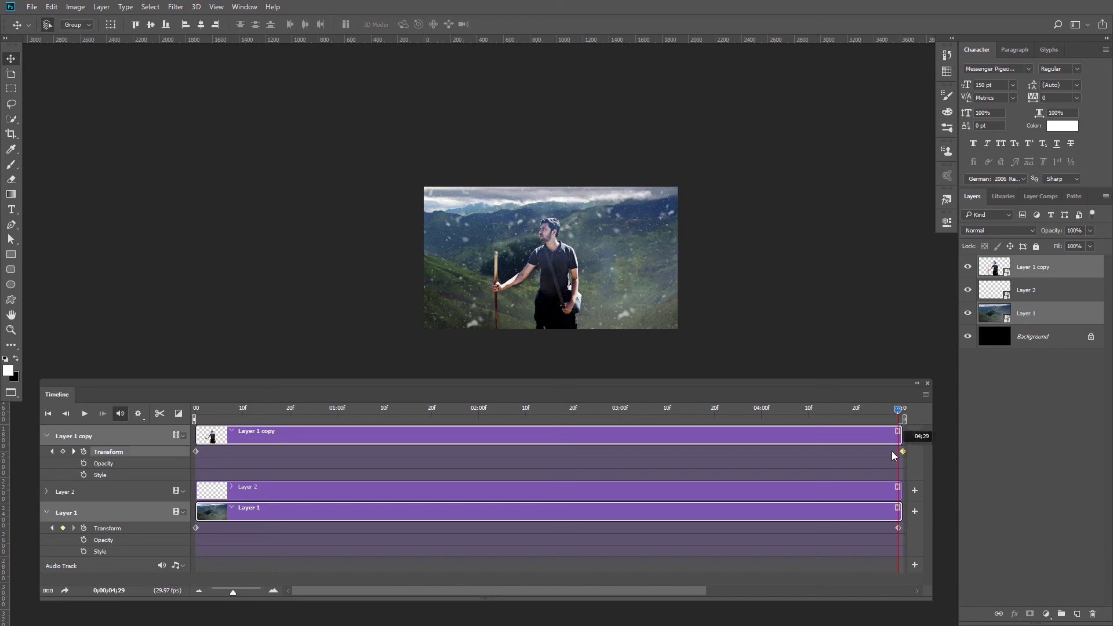
{"action": "mouse_move", "coordinate": [902, 449]}
{"action": "left_mouse_down"}
{"action": "mouse_move", "coordinate": [865, 454]}
{"action": "mouse_move", "coordinate": [900, 449]}
{"action": "left_mouse_up"}
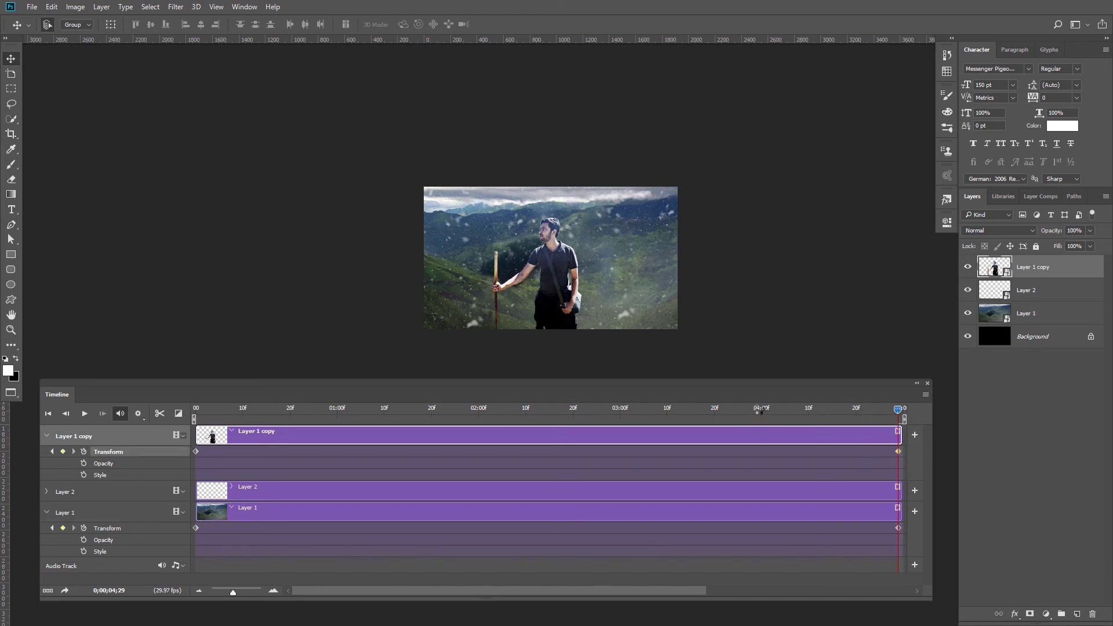
Move Layer 1 copy's end Transform keyframe earlier to about 04;06 and play back the ending.
{"action": "left_click", "coordinate": [760, 410]}
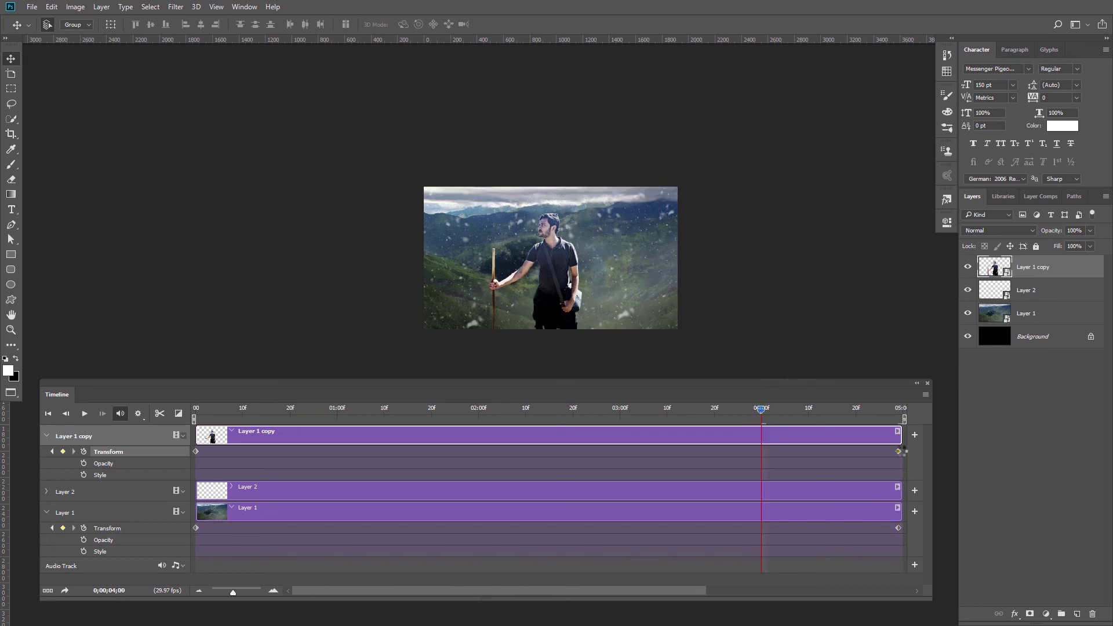
{"action": "left_click_drag", "start_coordinate": [900, 451], "coordinate": [798, 451]}
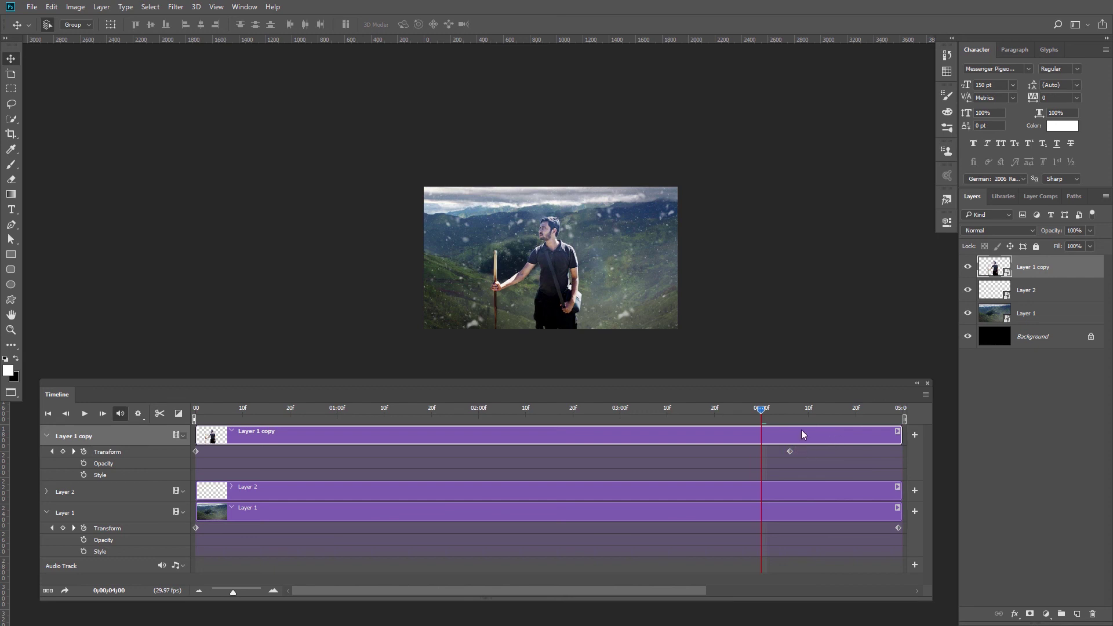
{"action": "left_click", "coordinate": [766, 410]}
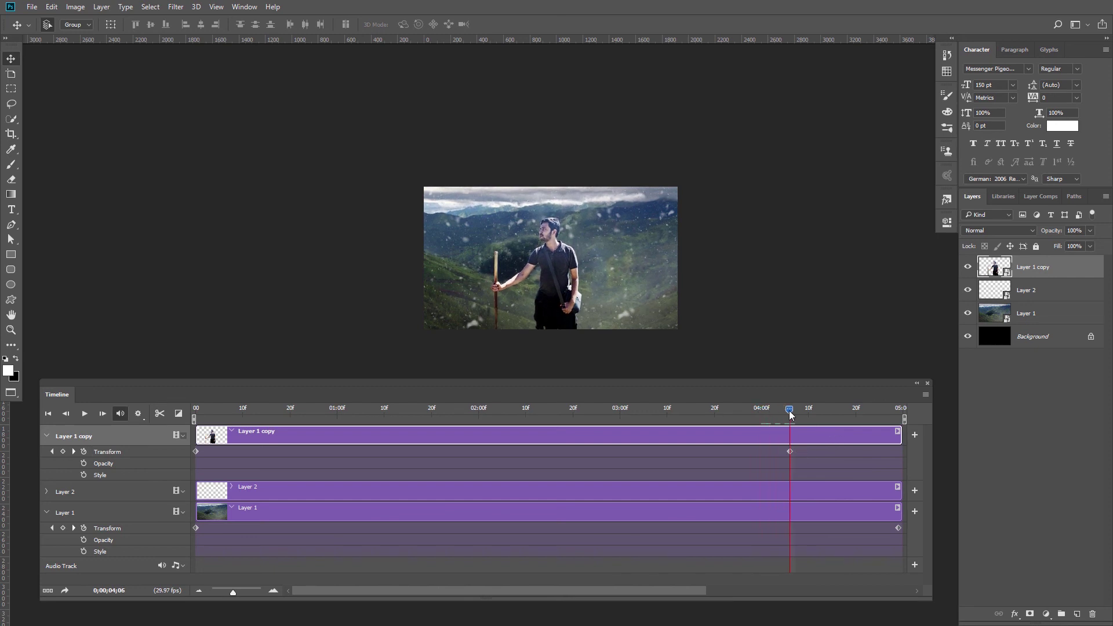
{"action": "left_click", "coordinate": [789, 451]}
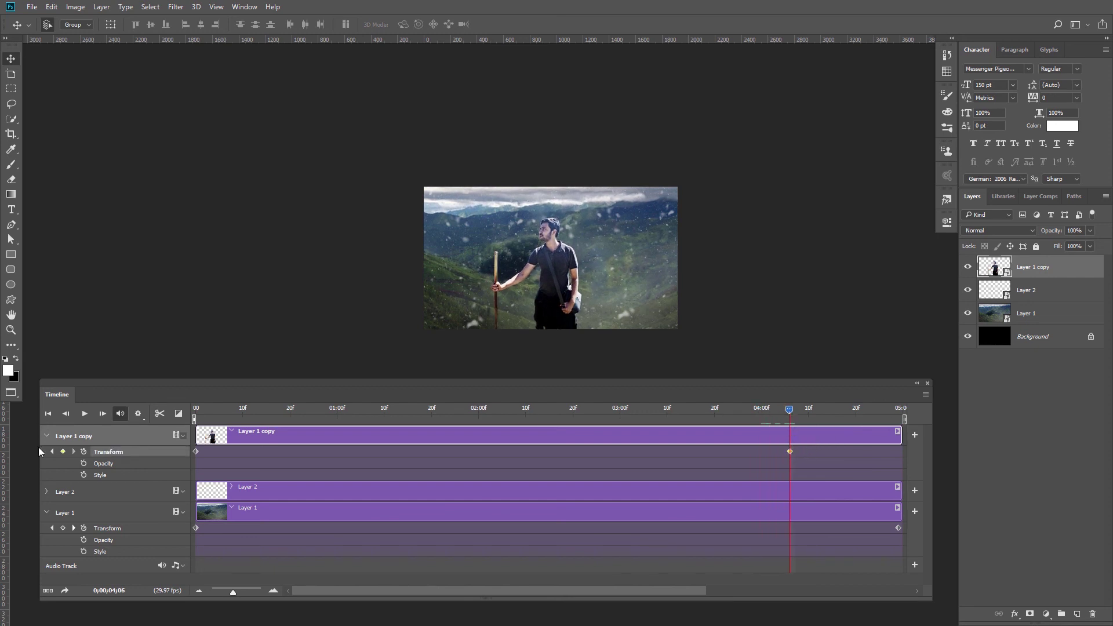
{"action": "key", "text": "space"}
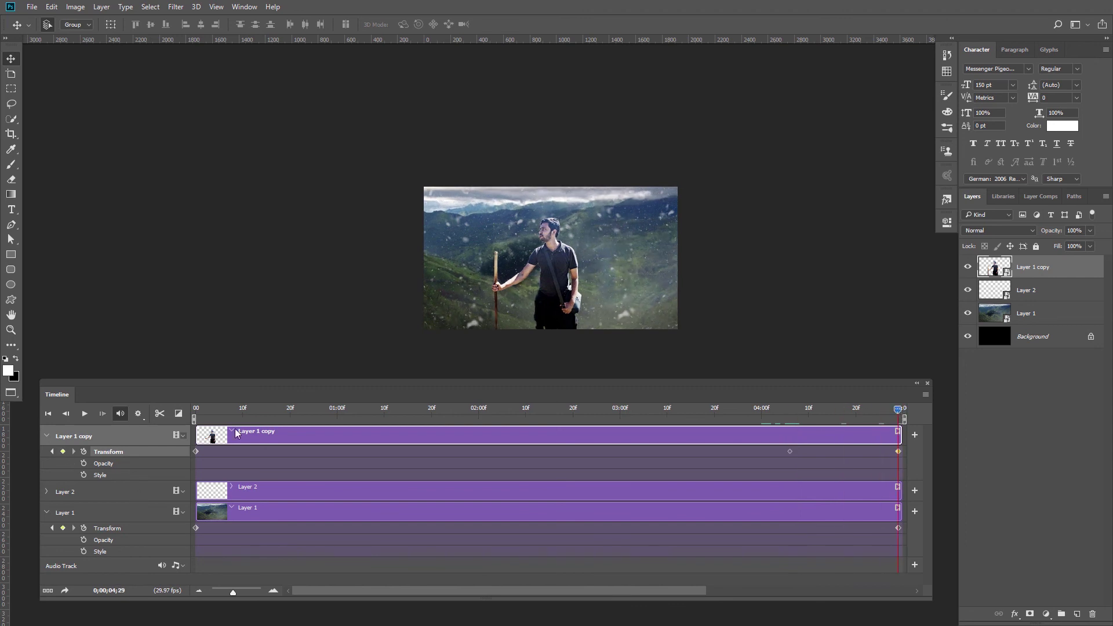
Enlarge the man to about 122% on the final frame.
{"action": "key", "text": "ctrl+t"}
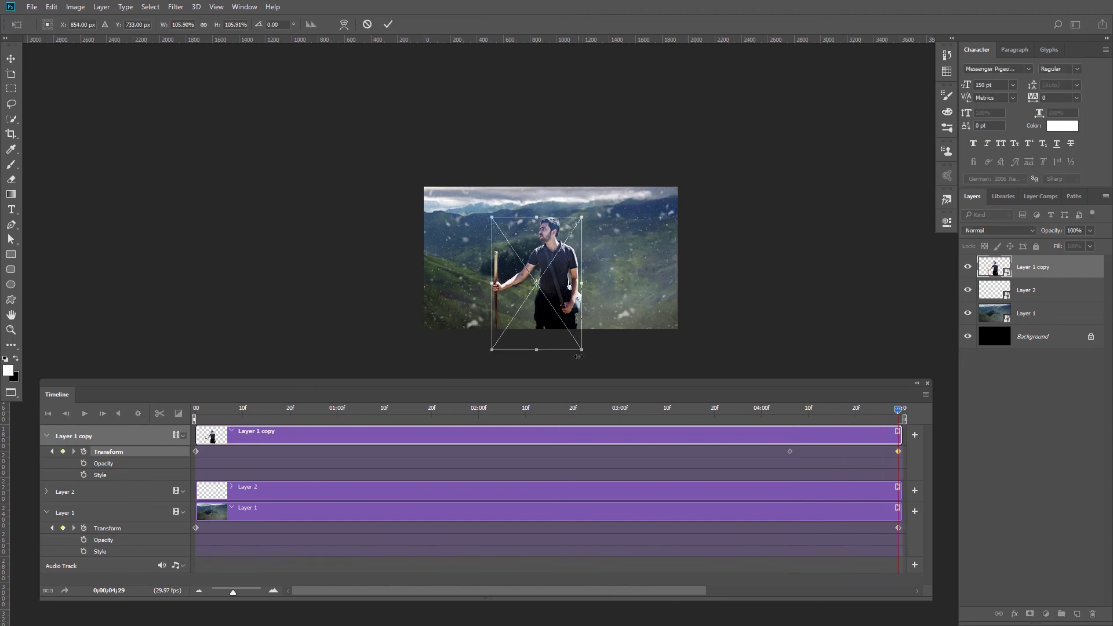
{"action": "left_click_drag", "start_coordinate": [582, 219], "coordinate": [617, 200]}
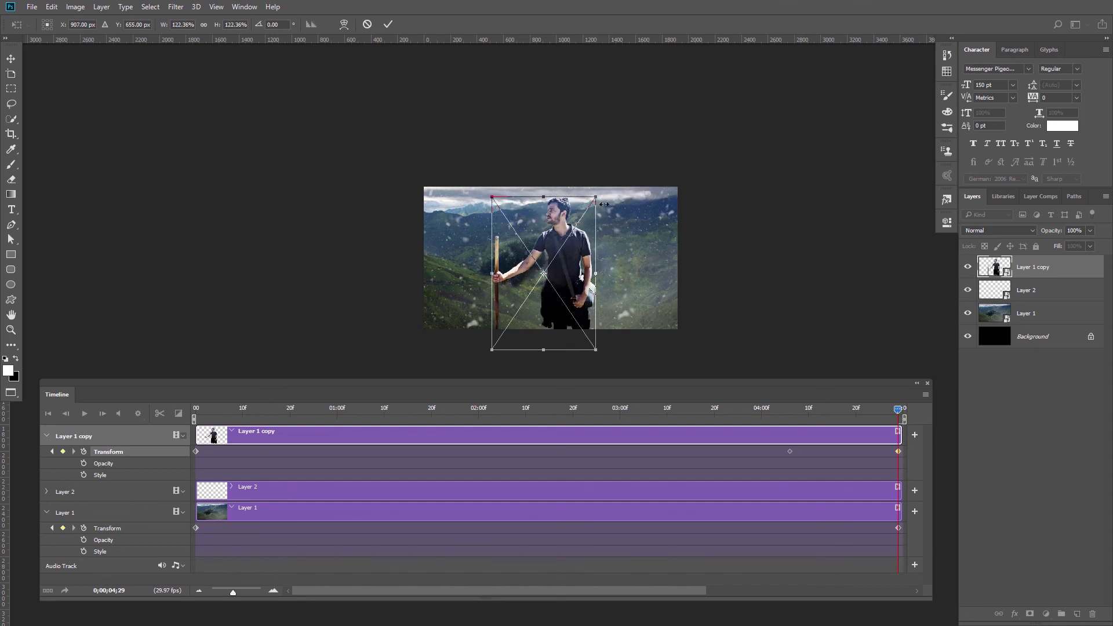
{"action": "key", "text": "Return"}
{"action": "left_click", "coordinate": [1025, 296]}
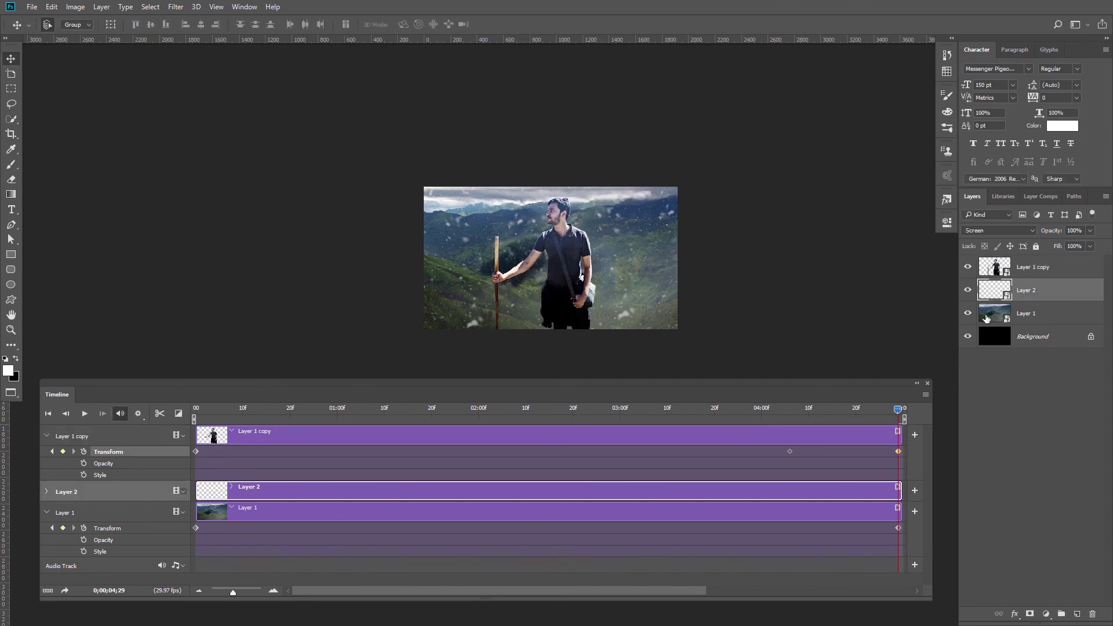
Set a Transform keyframe on Layer 2 at frame one, then scale it up slightly on the last frame.
{"action": "left_click", "coordinate": [199, 408]}
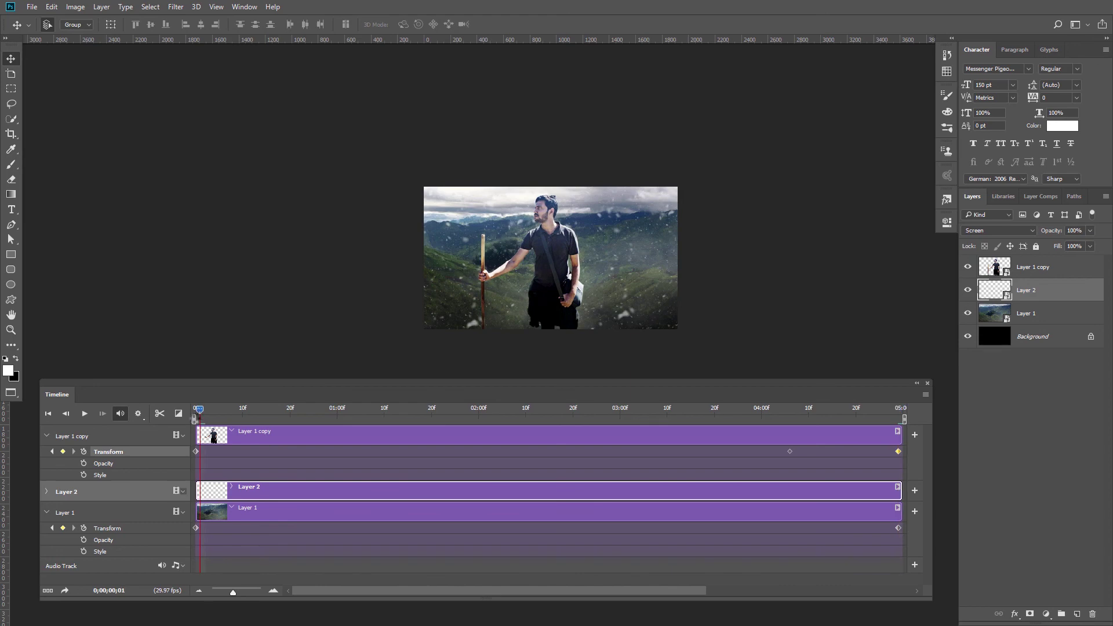
{"action": "left_click", "coordinate": [46, 492]}
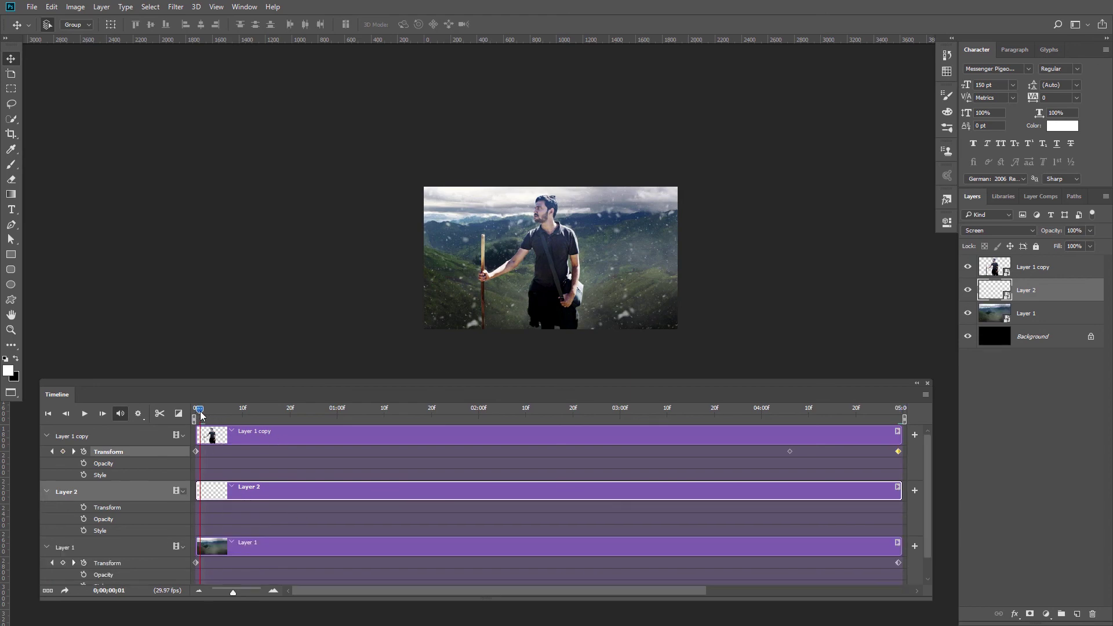
{"action": "left_click", "coordinate": [84, 508]}
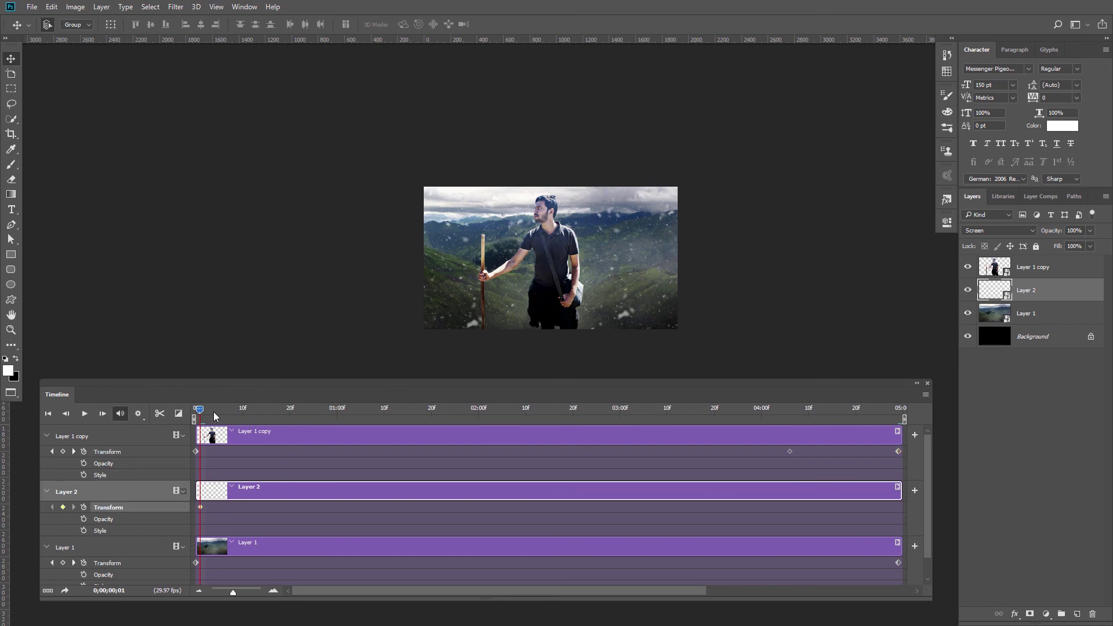
{"action": "left_click", "coordinate": [899, 417]}
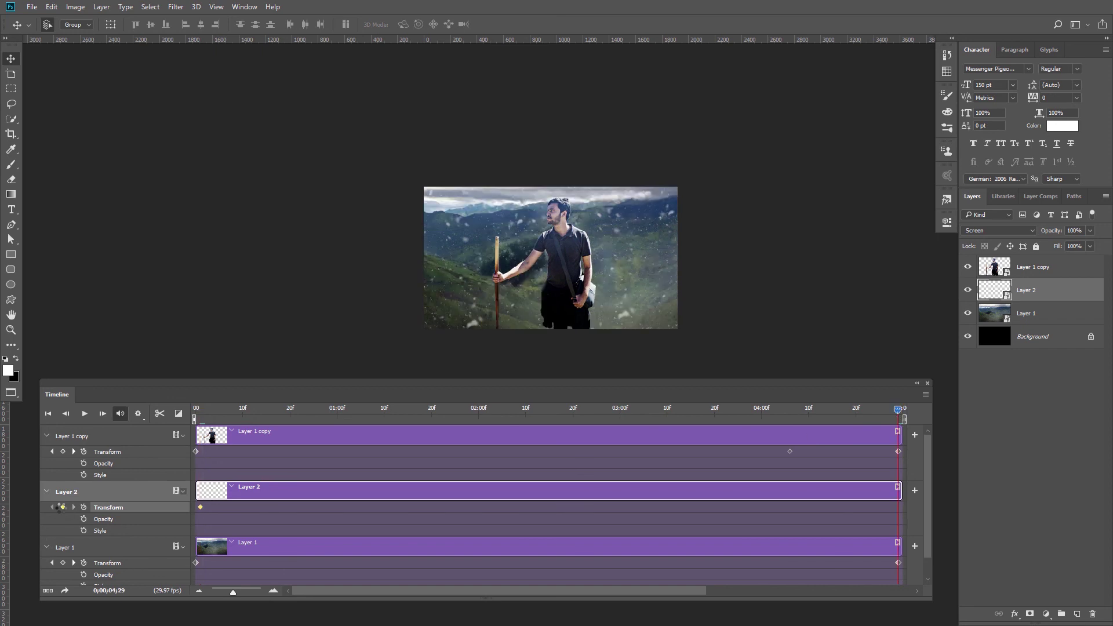
{"action": "key", "text": "ctrl+t"}
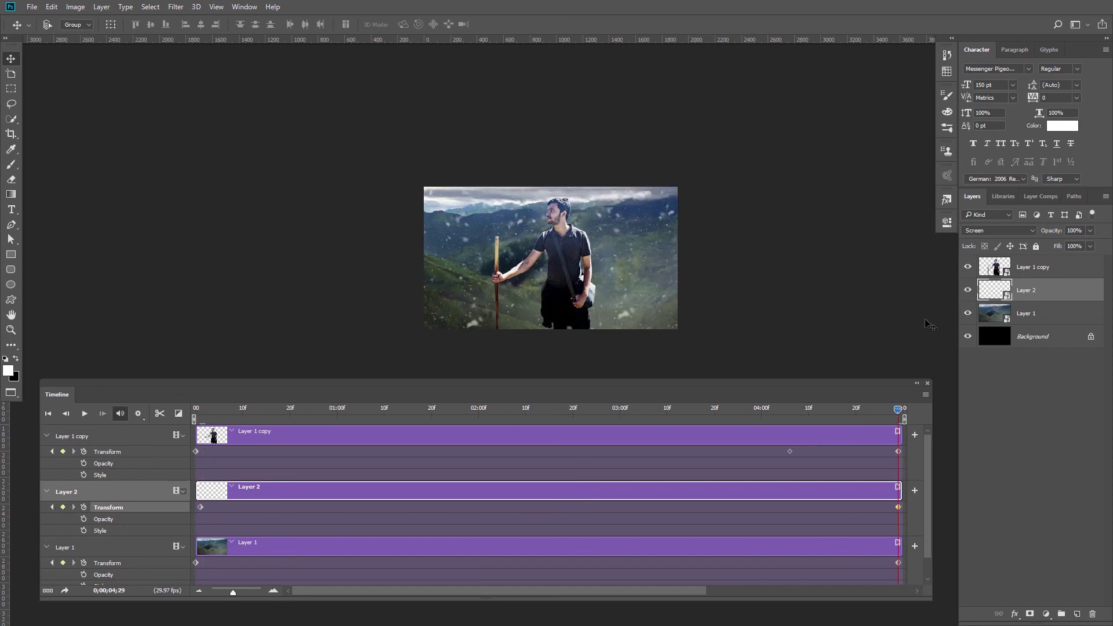
{"action": "left_click_drag", "start_coordinate": [678, 330], "coordinate": [998, 557]}
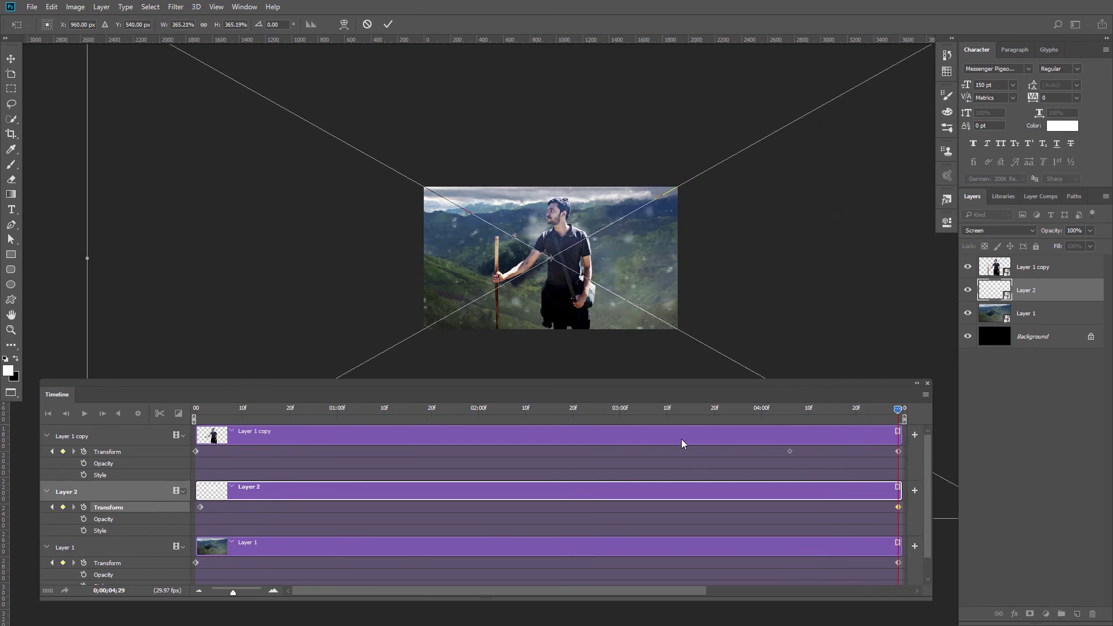
{"action": "key", "text": "Return"}
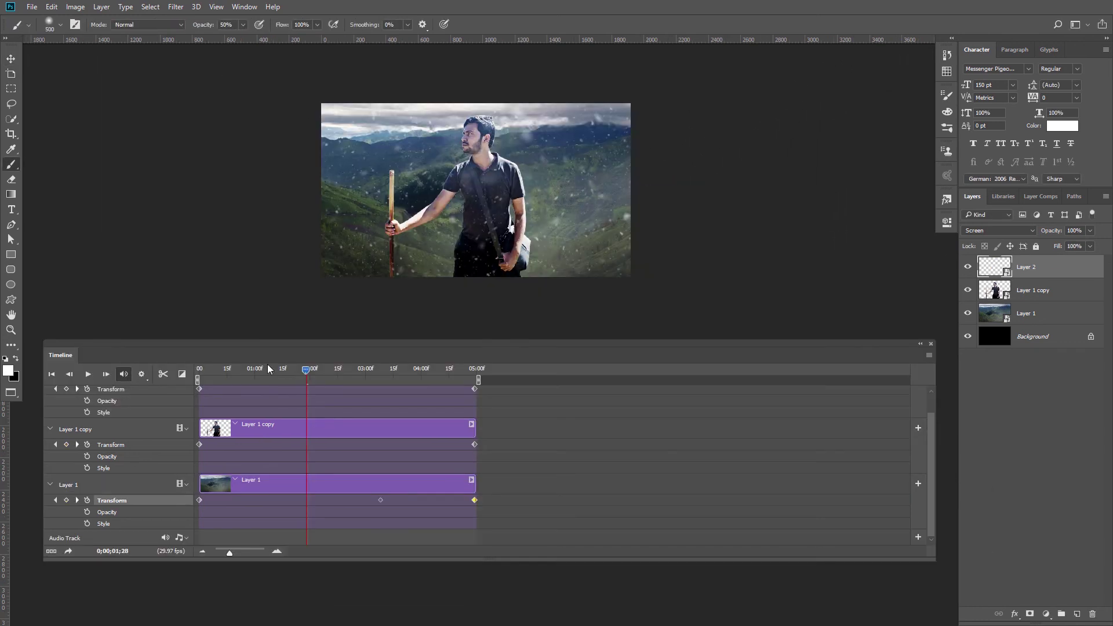
Place the p-2 particle footage as an embedded layer.
{"action": "left_click", "coordinate": [32, 6]}
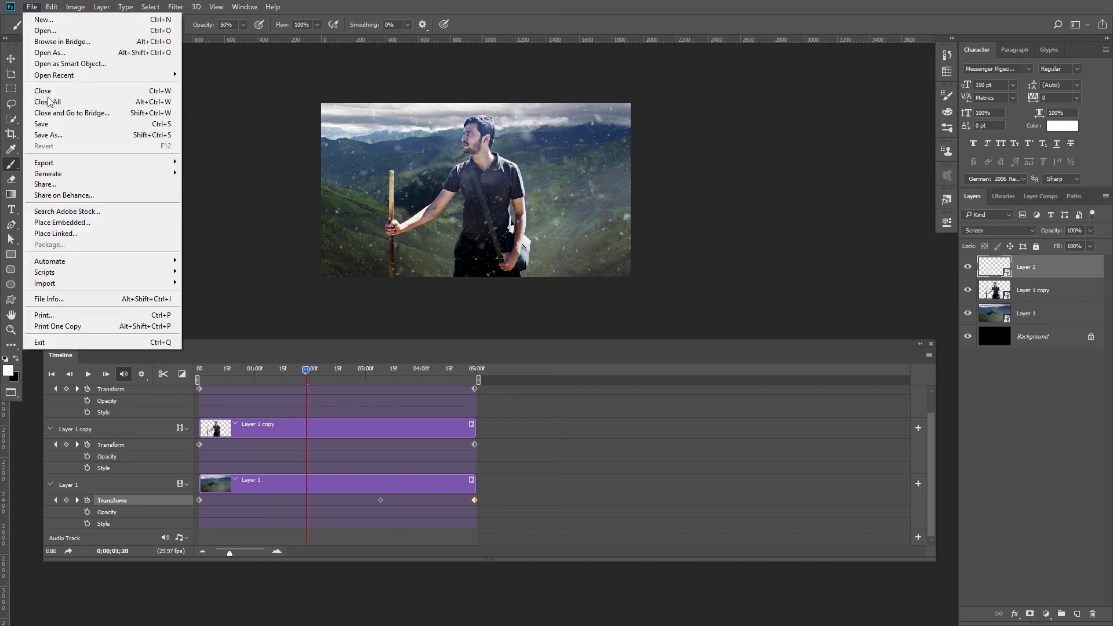
{"action": "left_click", "coordinate": [63, 226]}
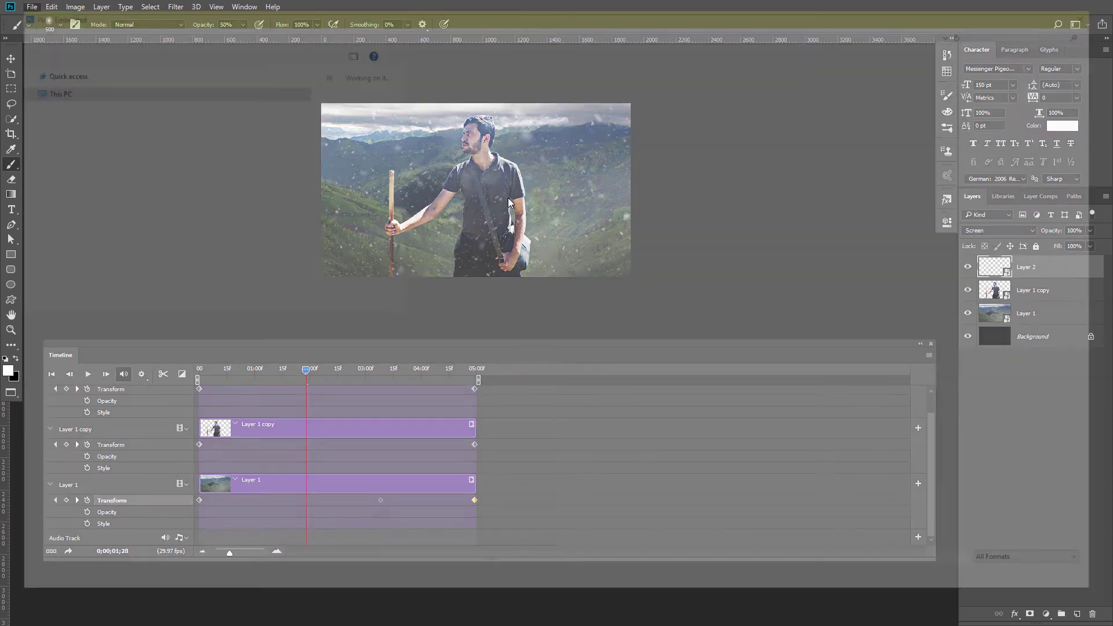
{"action": "left_click", "coordinate": [430, 174]}
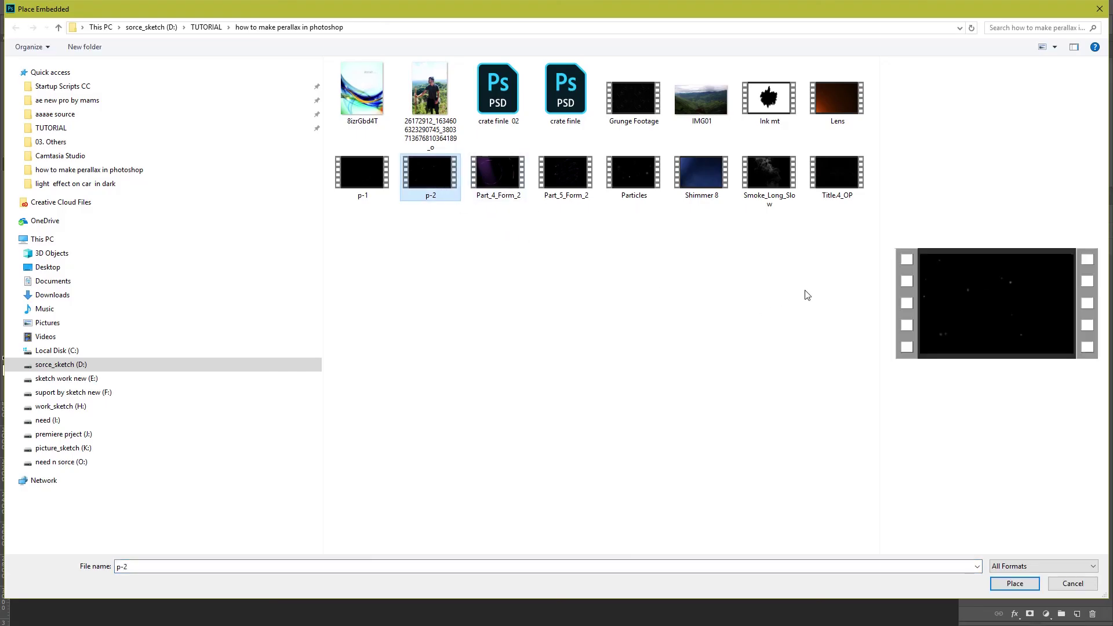
{"action": "left_click", "coordinate": [1028, 580]}
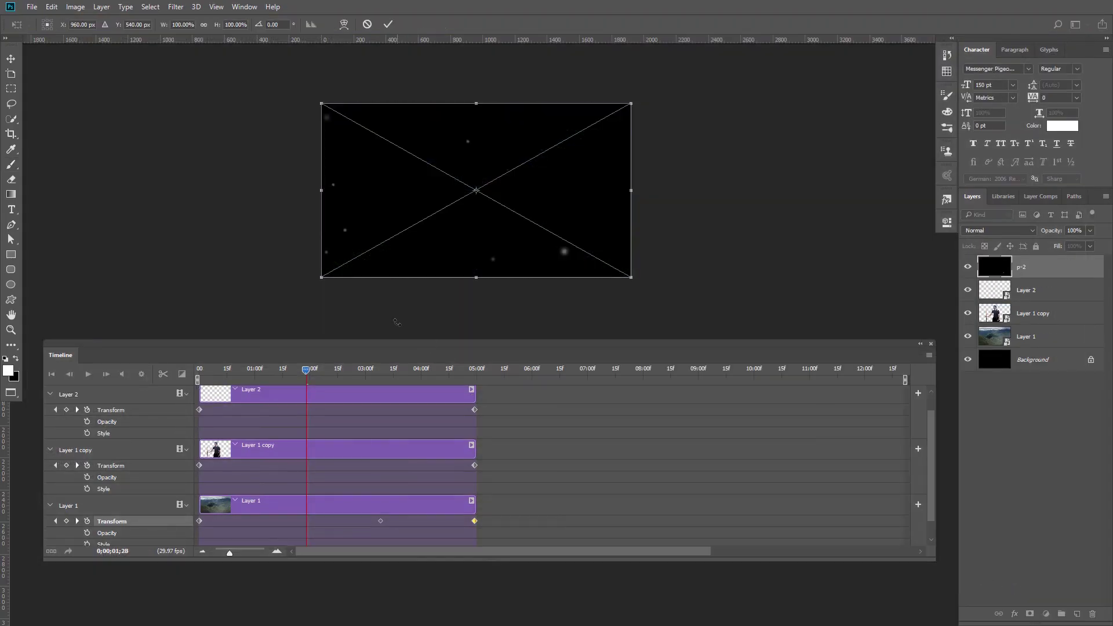
Place the Lens clip as another embedded layer.
{"action": "left_click", "coordinate": [32, 7]}
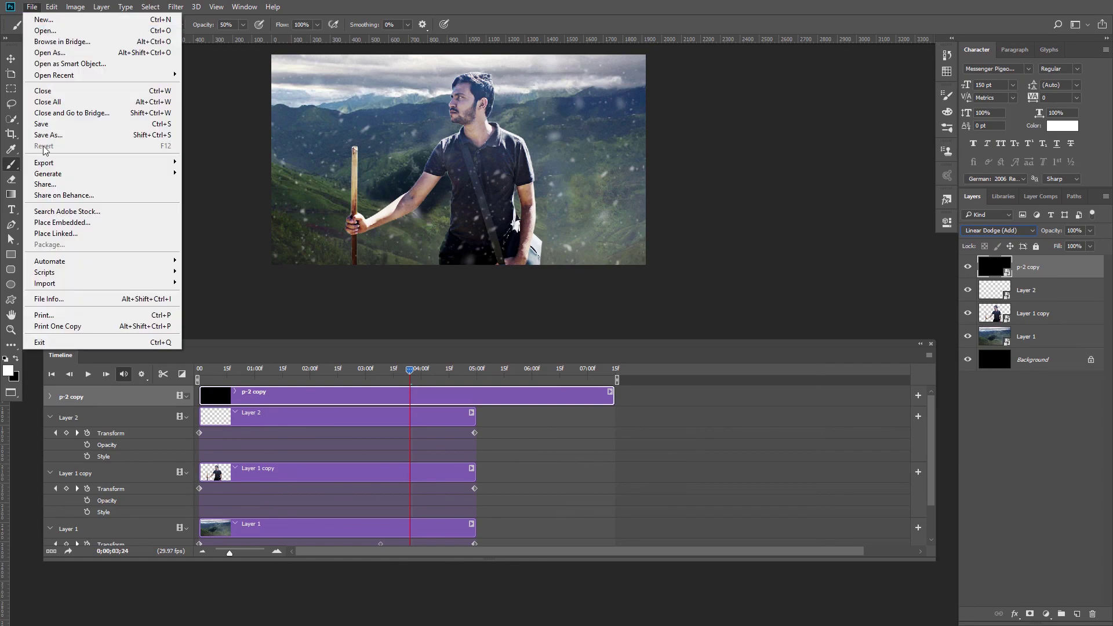
{"action": "left_click", "coordinate": [58, 222]}
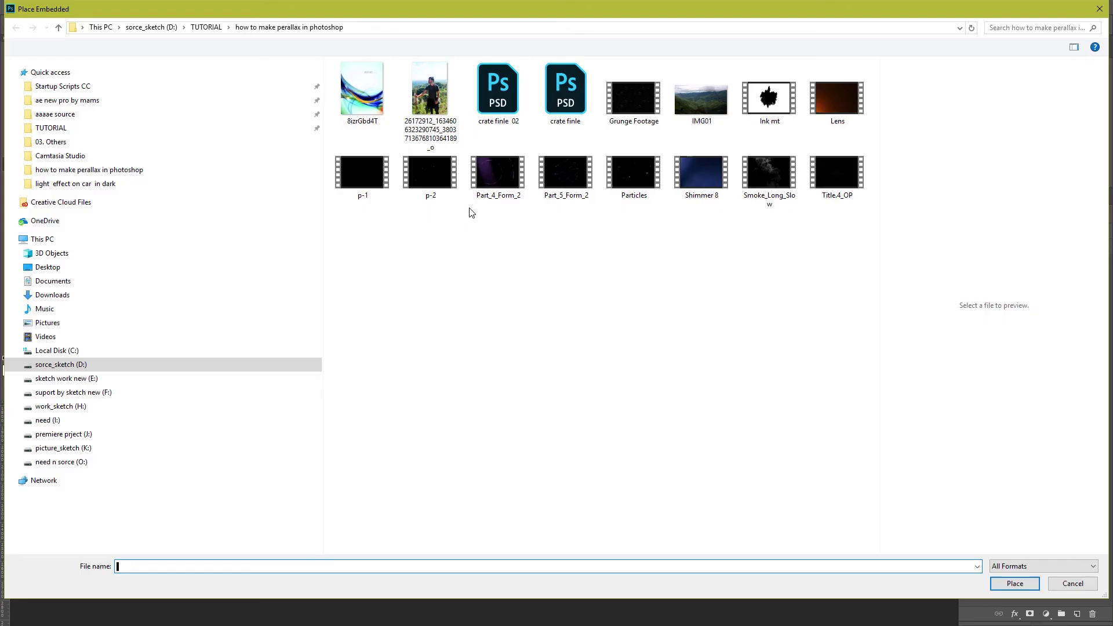
{"action": "left_click", "coordinate": [838, 99]}
{"action": "left_click", "coordinate": [1015, 583]}
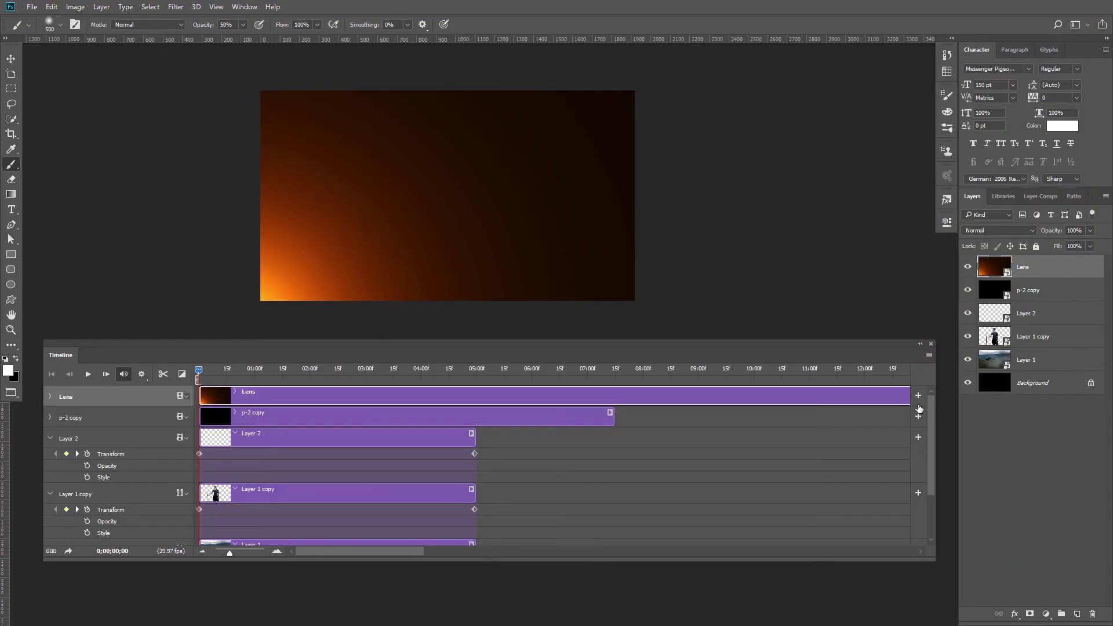
Flip the Lens layer vertically so its orange glow sits top-left.
{"action": "key", "text": "ctrl+t"}
{"action": "left_click", "coordinate": [52, 7]}
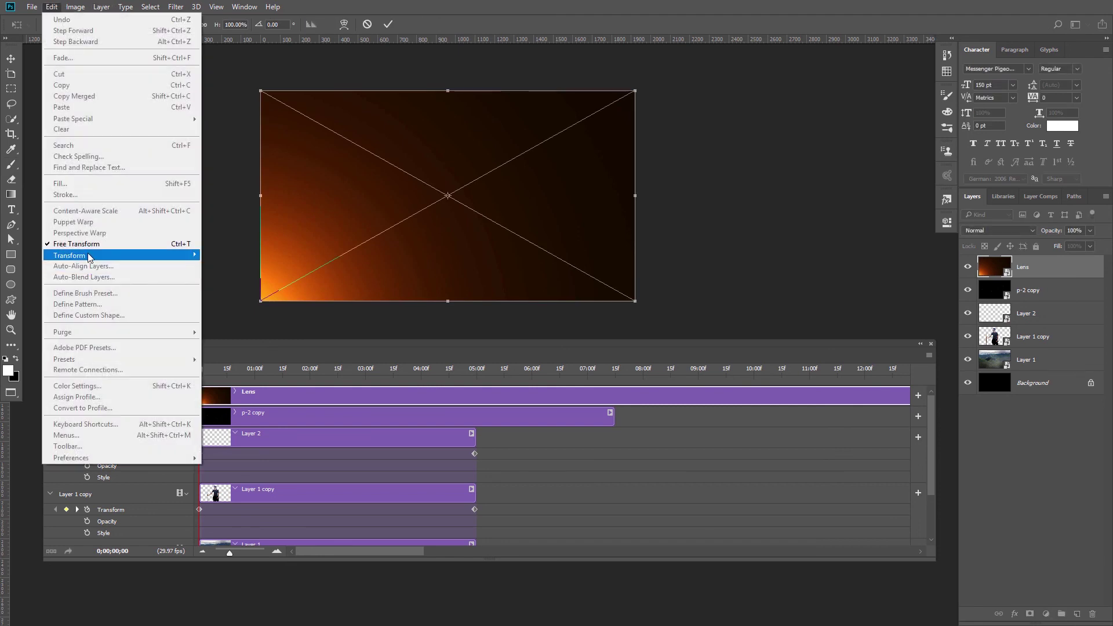
{"action": "mouse_move", "coordinate": [70, 255]}
{"action": "left_click", "coordinate": [280, 386]}
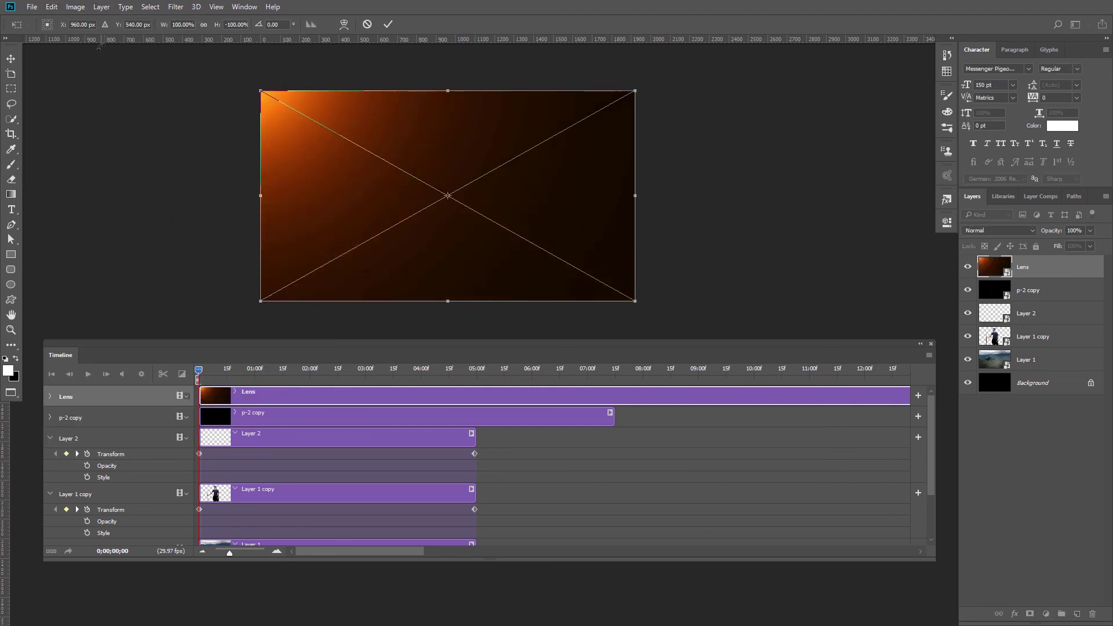
{"action": "key", "text": "Return"}
Preview the animation from around the two-second mark.
{"action": "key", "text": "b"}
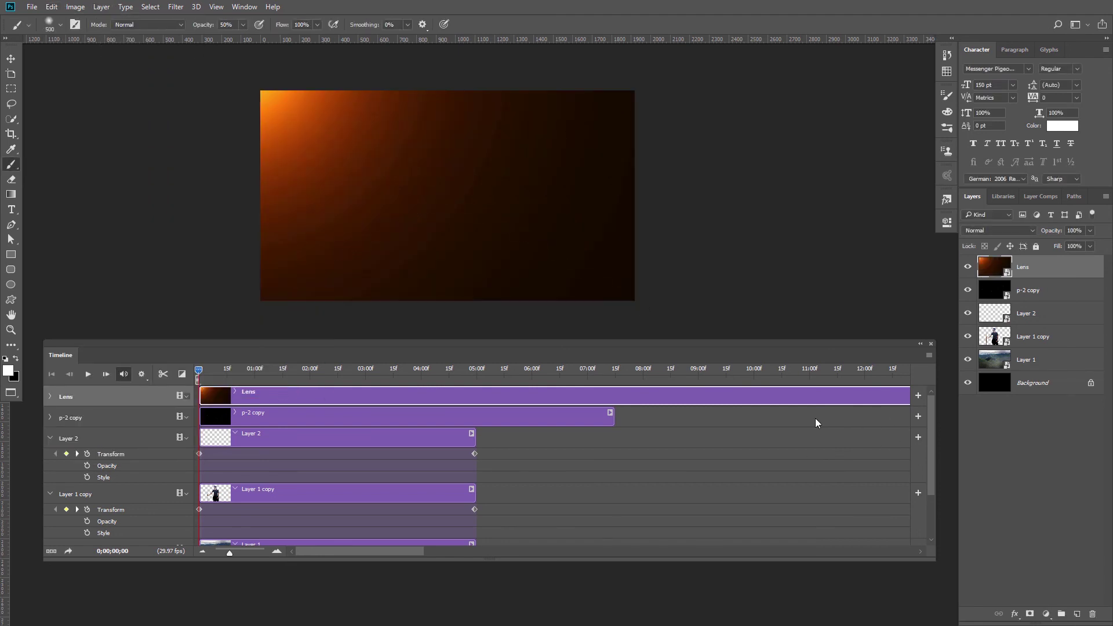
{"action": "key", "text": "space"}
{"action": "left_click", "coordinate": [304, 372]}
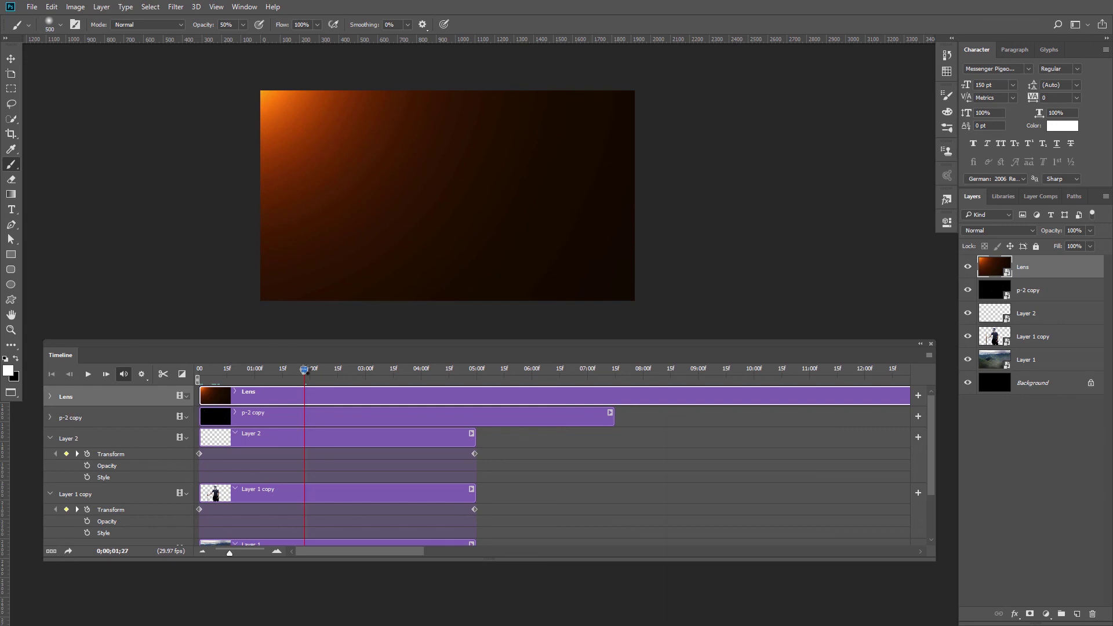
{"action": "key", "text": "space"}
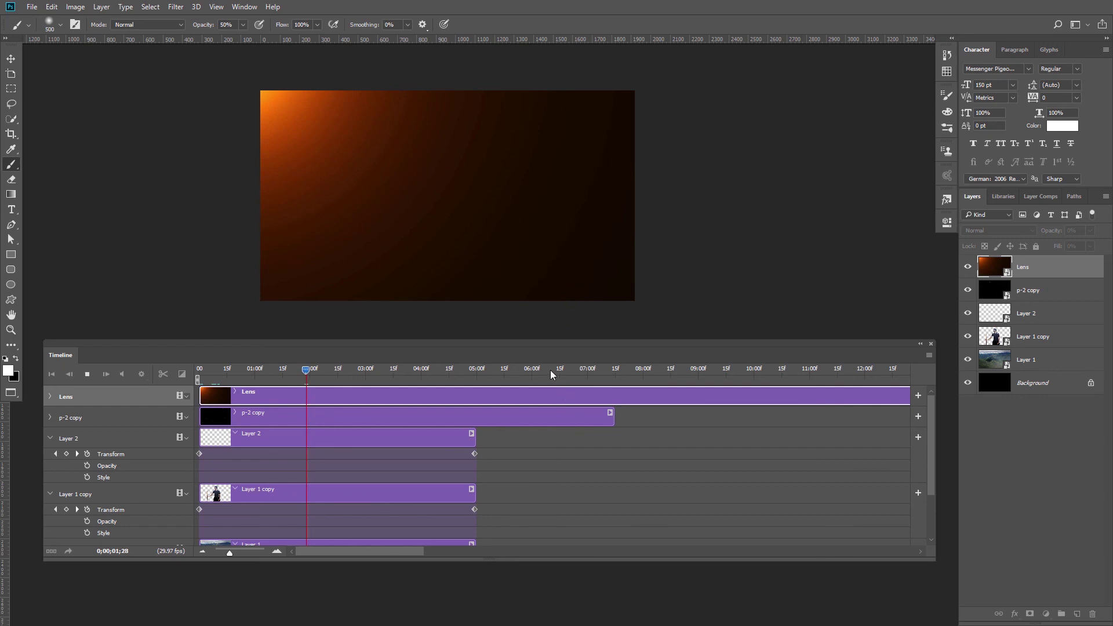
{"action": "key", "text": "space"}
Trim the p-2 copy and Lens clips to end at 04:29 like the other layers.
{"action": "left_click_drag", "start_coordinate": [305, 370], "coordinate": [470, 370]}
{"action": "left_click", "coordinate": [577, 417]}
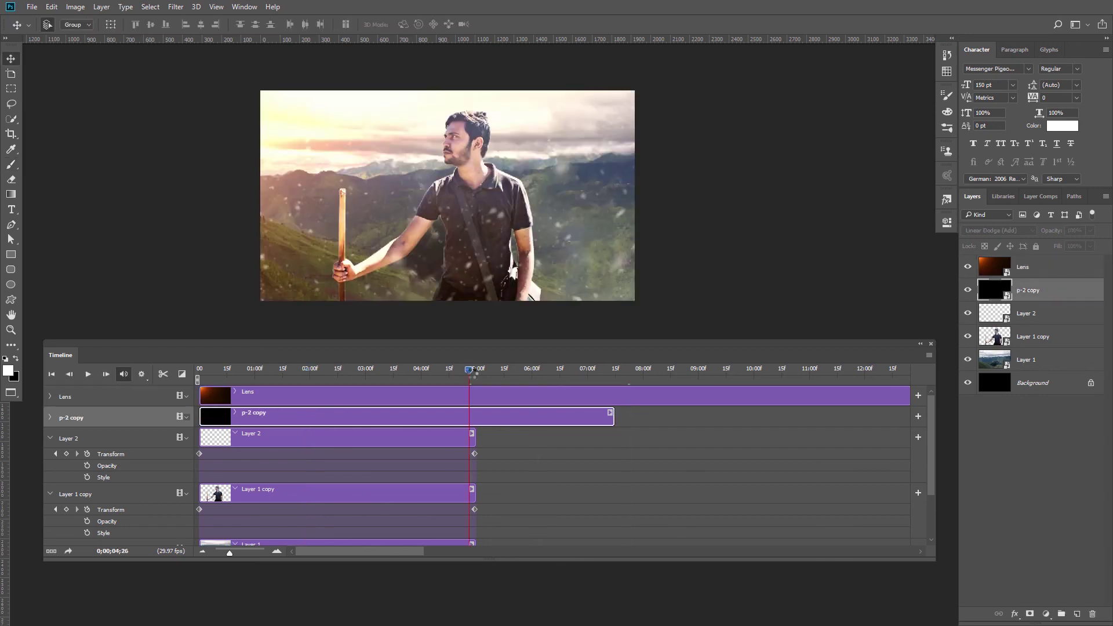
{"action": "key", "text": "v"}
{"action": "left_click", "coordinate": [989, 232]}
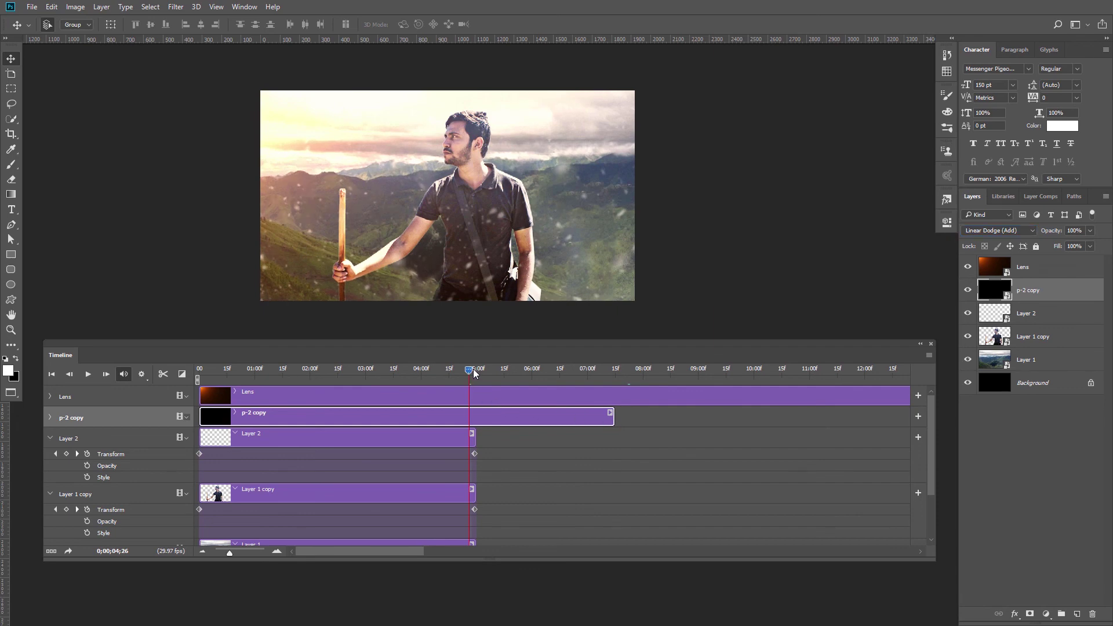
{"action": "left_click_drag", "start_coordinate": [472, 368], "coordinate": [477, 369]}
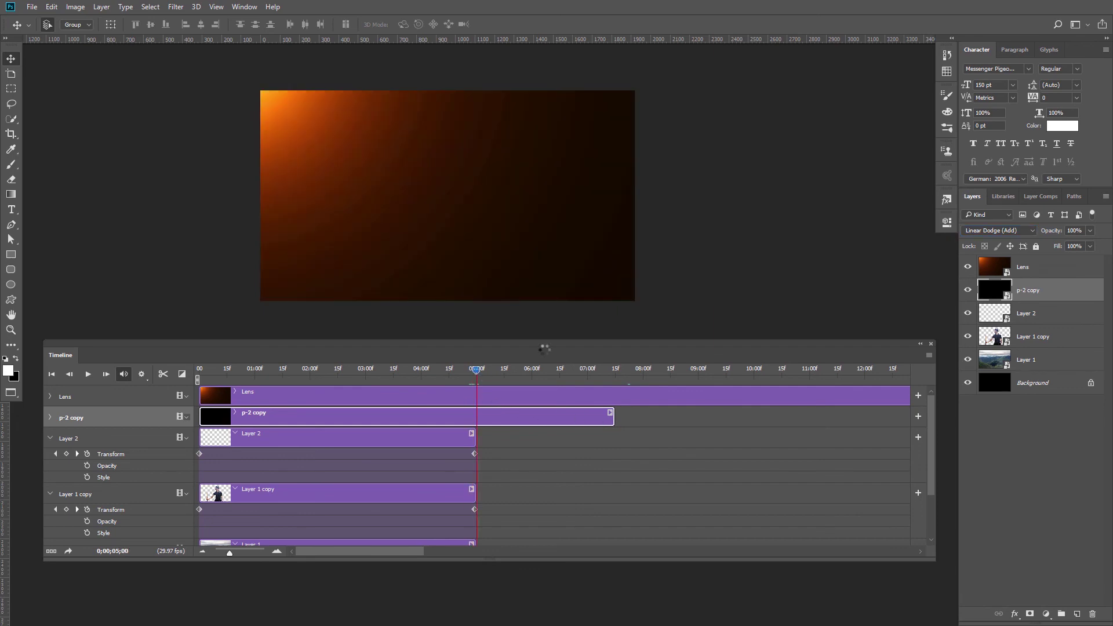
{"action": "left_click", "coordinate": [528, 401]}
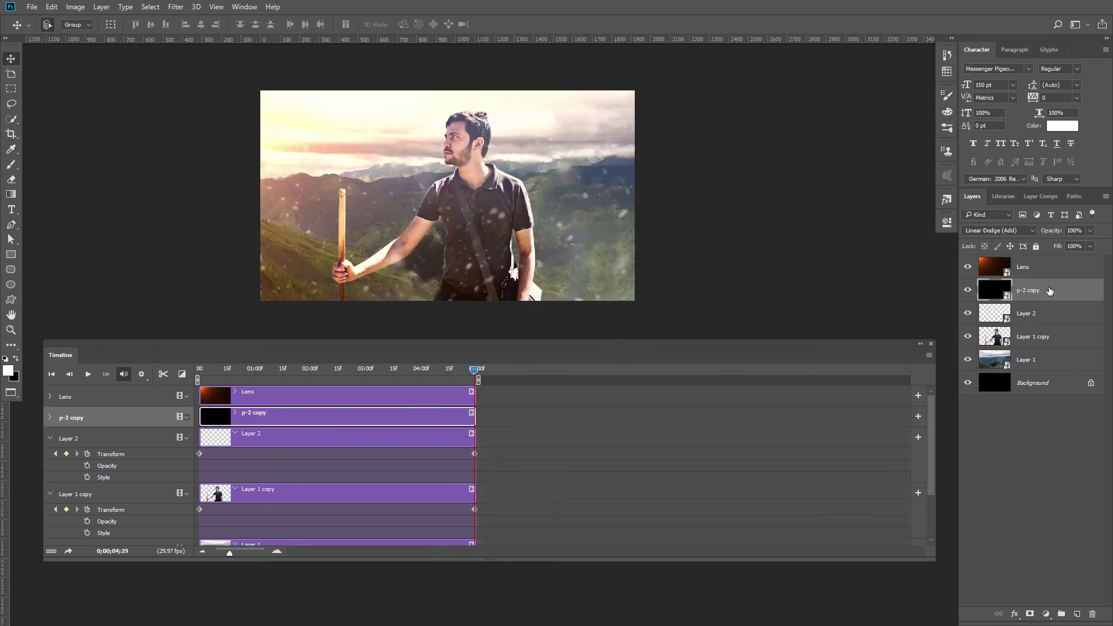
{"action": "left_click", "coordinate": [1038, 272]}
{"action": "key", "text": "ctrl+t"}
{"action": "scroll", "coordinate": [549, 199], "scroll_direction": "down", "scroll_amount": 1}
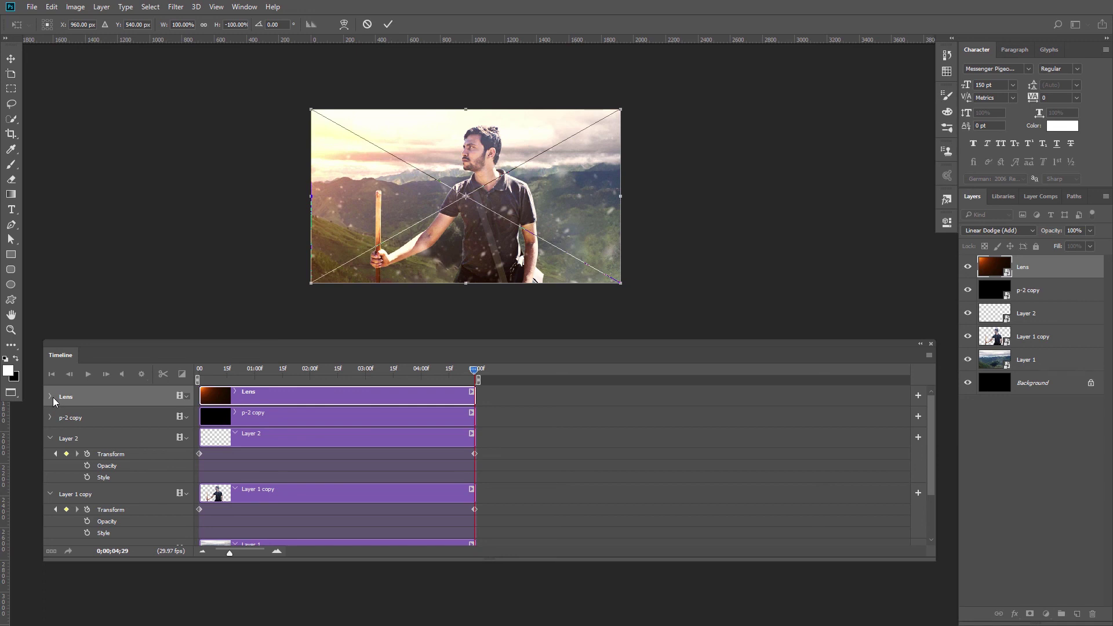
Expand the Lens track and toggle its Transform stopwatch, undoing the accidental keyframe.
{"action": "key", "text": "Return"}
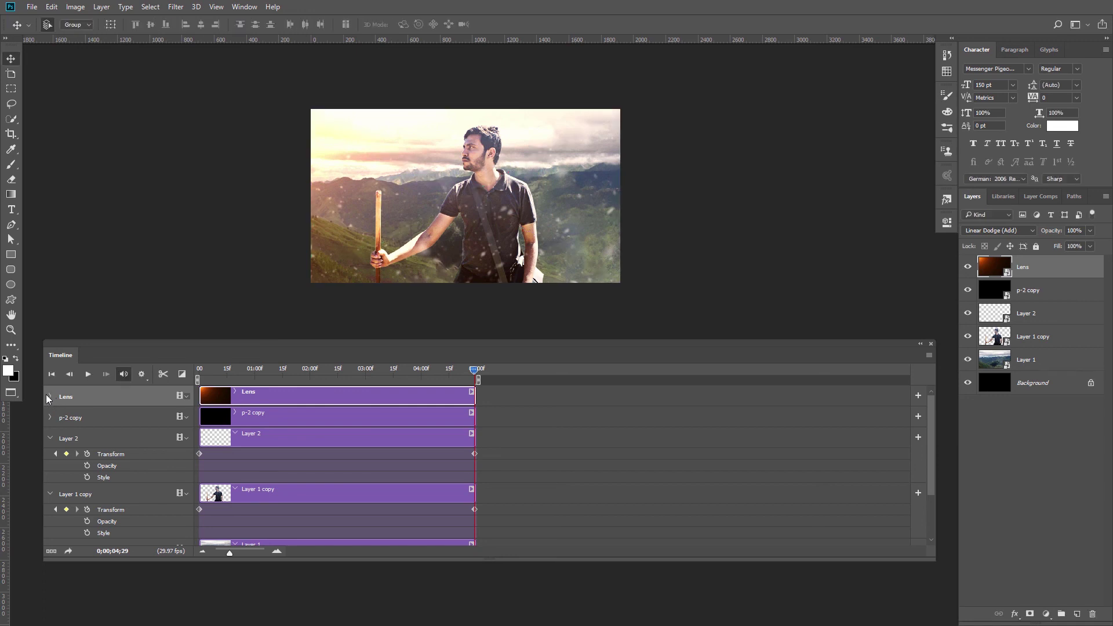
{"action": "left_click", "coordinate": [51, 397]}
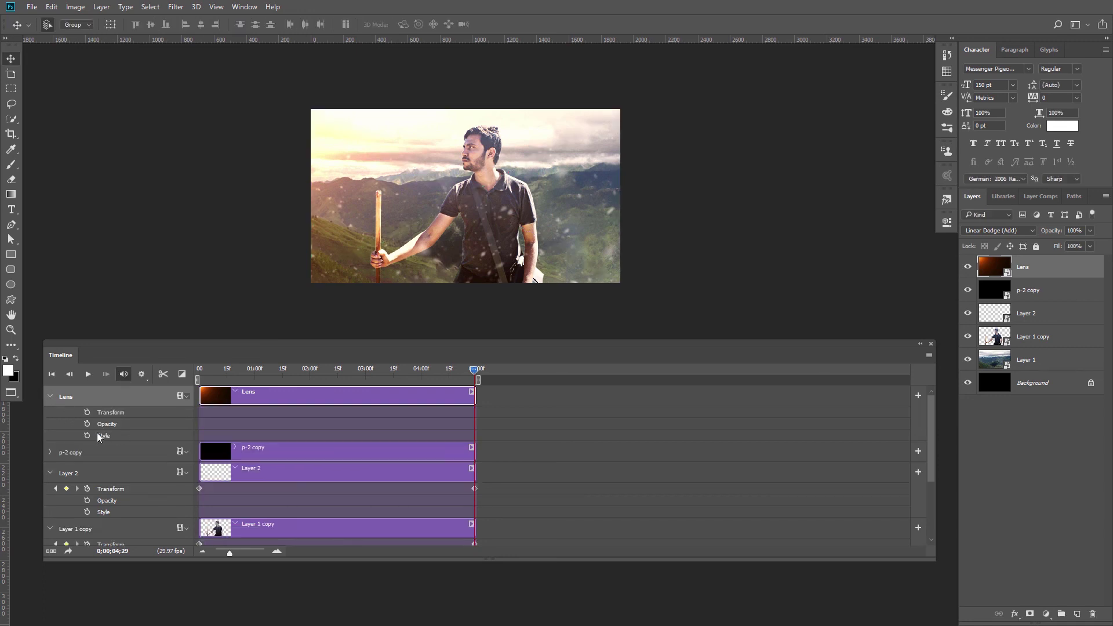
{"action": "left_click", "coordinate": [87, 412]}
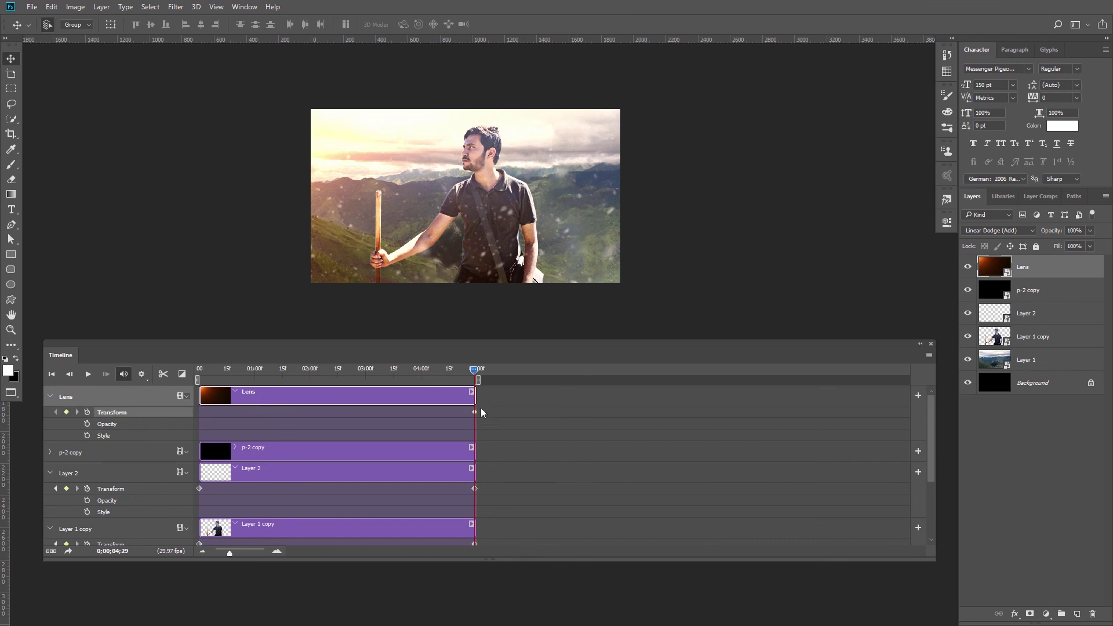
{"action": "key", "text": "ctrl+z"}
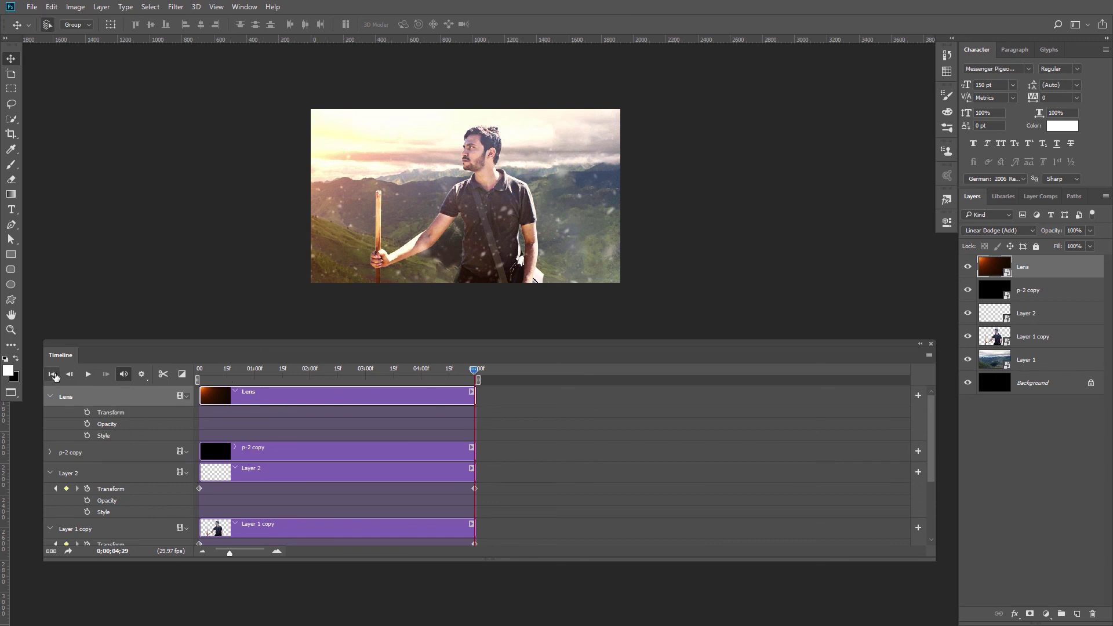
{"action": "left_click", "coordinate": [87, 412]}
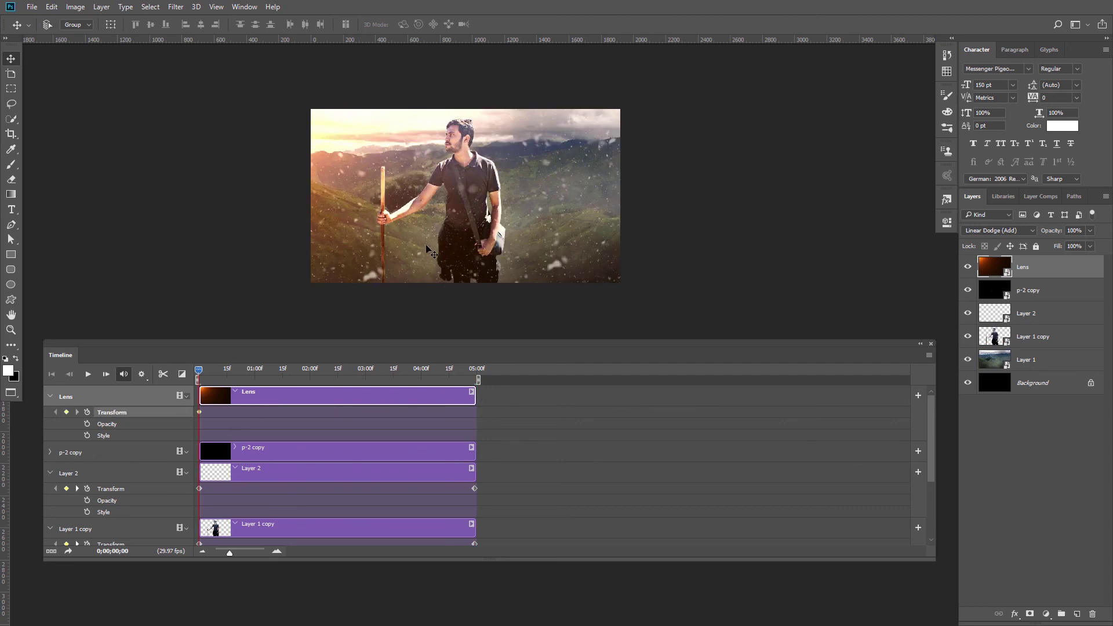
Shift the Lens glow up and left at frame 0 and delete its Transform keyframe.
{"action": "key", "text": "ctrl+t"}
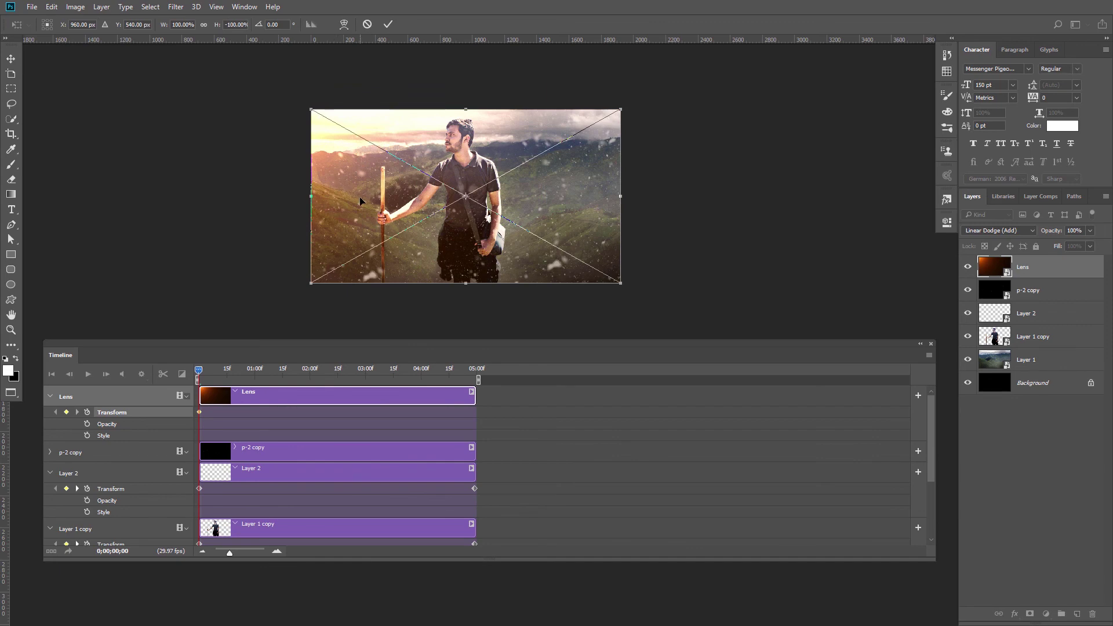
{"action": "key", "text": "Return"}
{"action": "left_click_drag", "start_coordinate": [359, 201], "coordinate": [334, 180]}
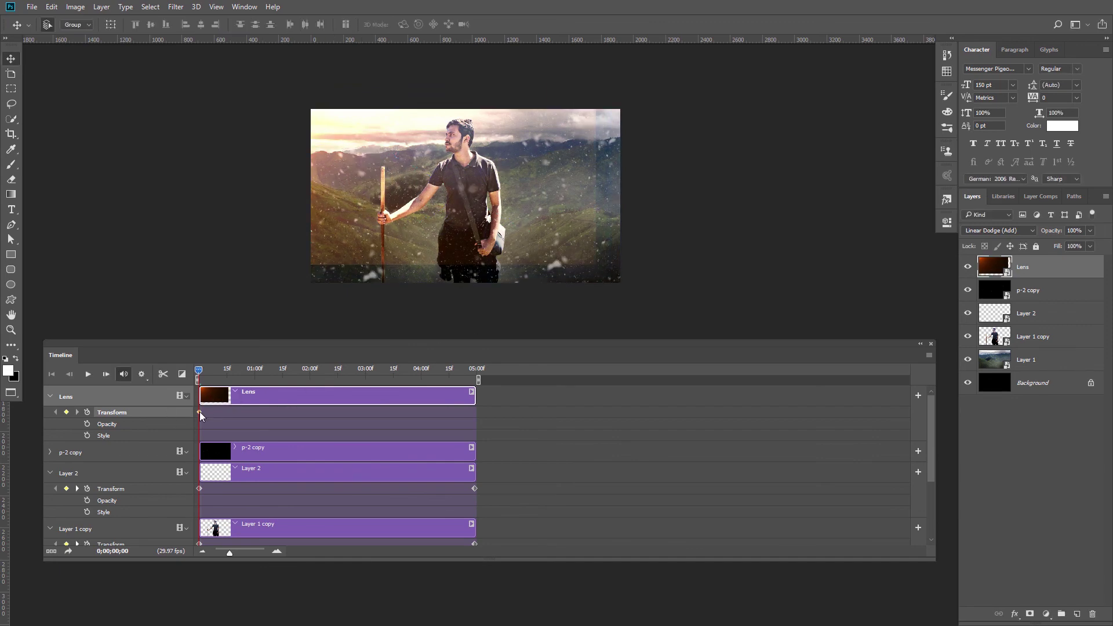
{"action": "key", "text": "Delete"}
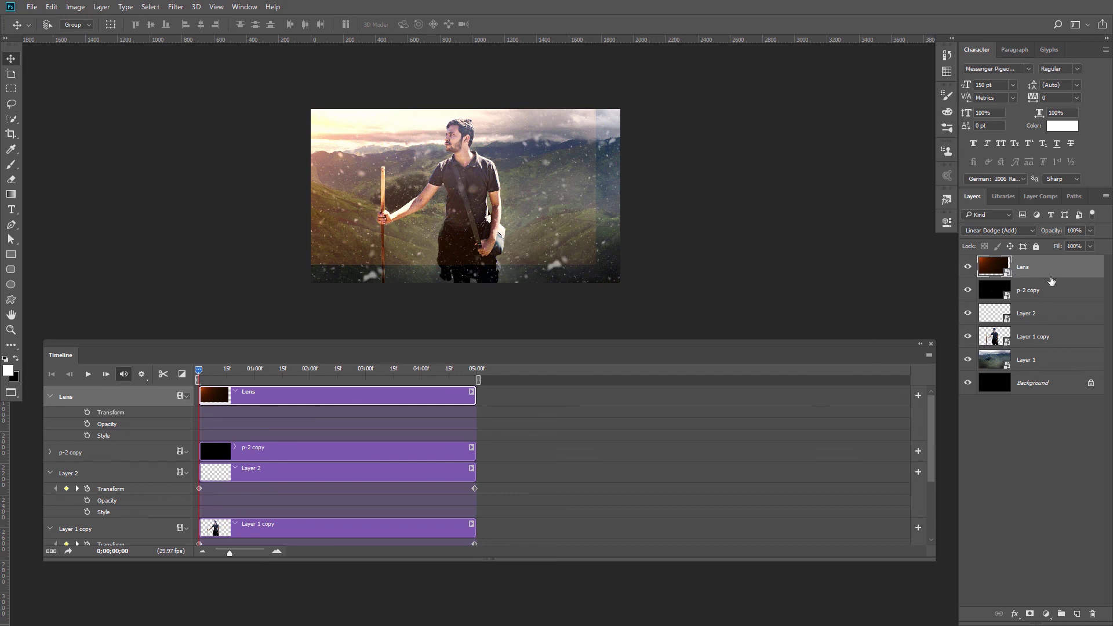
Add a layer mask to Lens and gradient-fade out its dark bottom band.
{"action": "left_click", "coordinate": [1030, 614]}
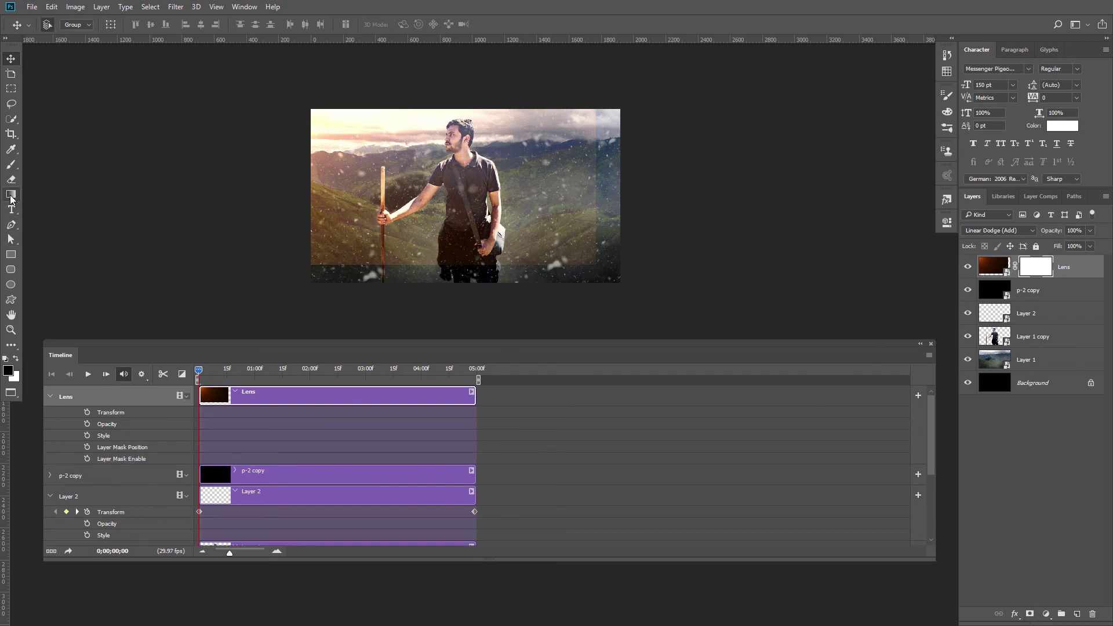
{"action": "left_click", "coordinate": [11, 196]}
{"action": "left_click_drag", "start_coordinate": [374, 212], "coordinate": [374, 264]}
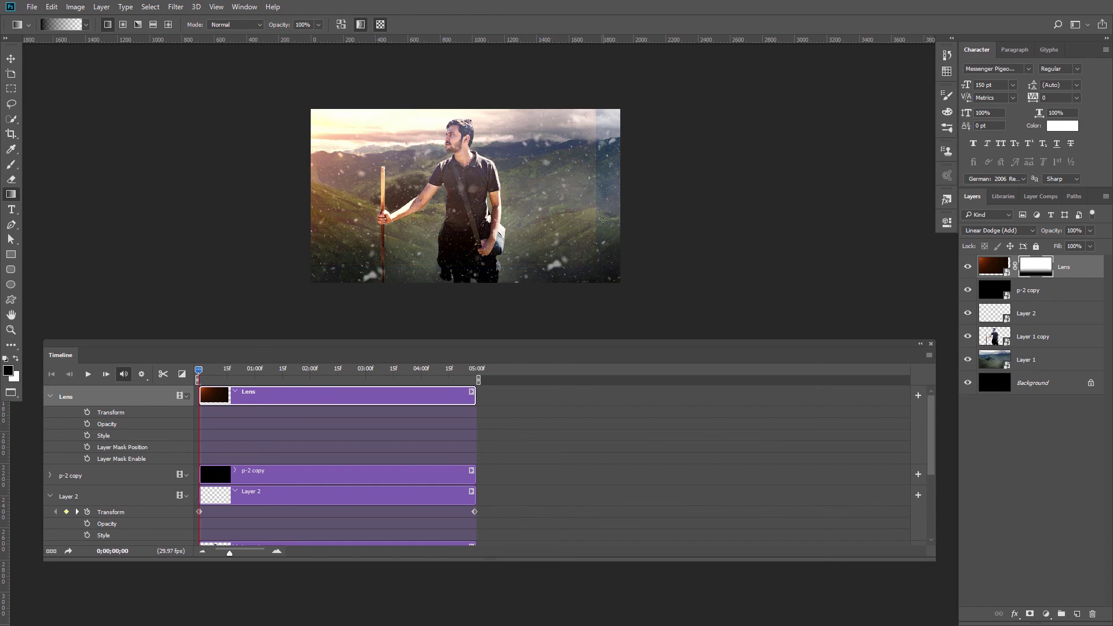
Move the Lens overlay up and left, then convert it to a smart object.
{"action": "key", "text": "ctrl+t"}
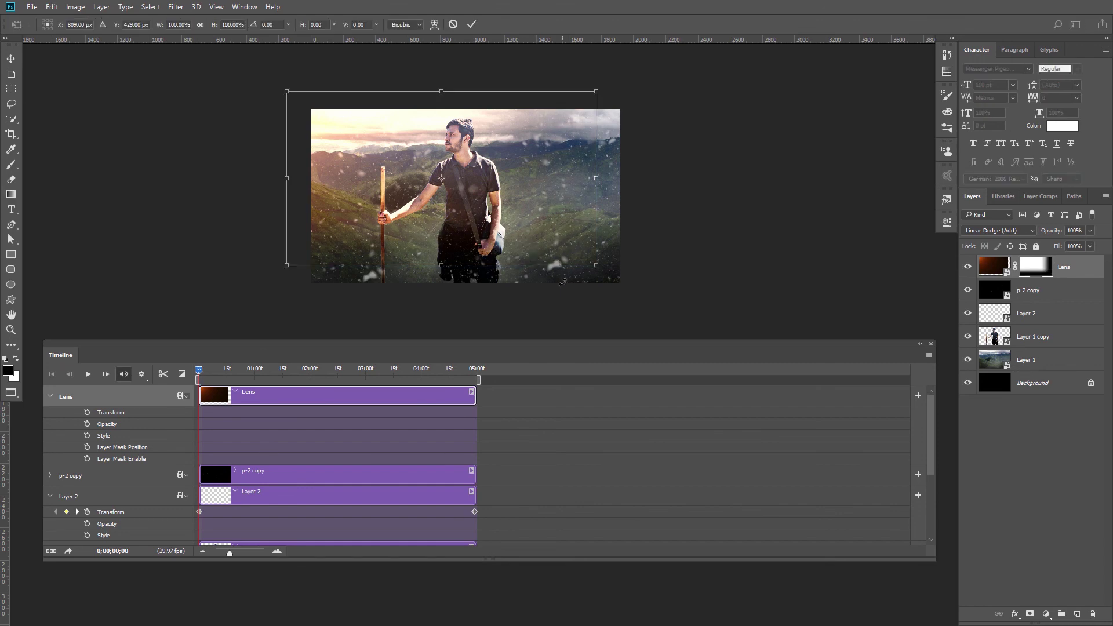
{"action": "left_click_drag", "start_coordinate": [521, 232], "coordinate": [488, 198]}
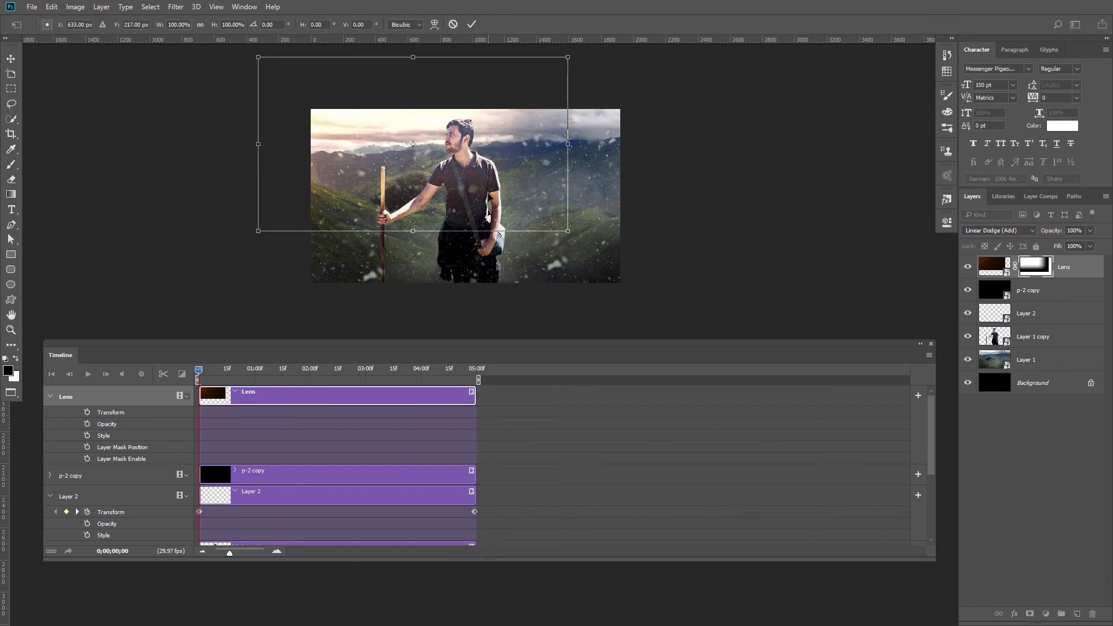
{"action": "key", "text": "Return"}
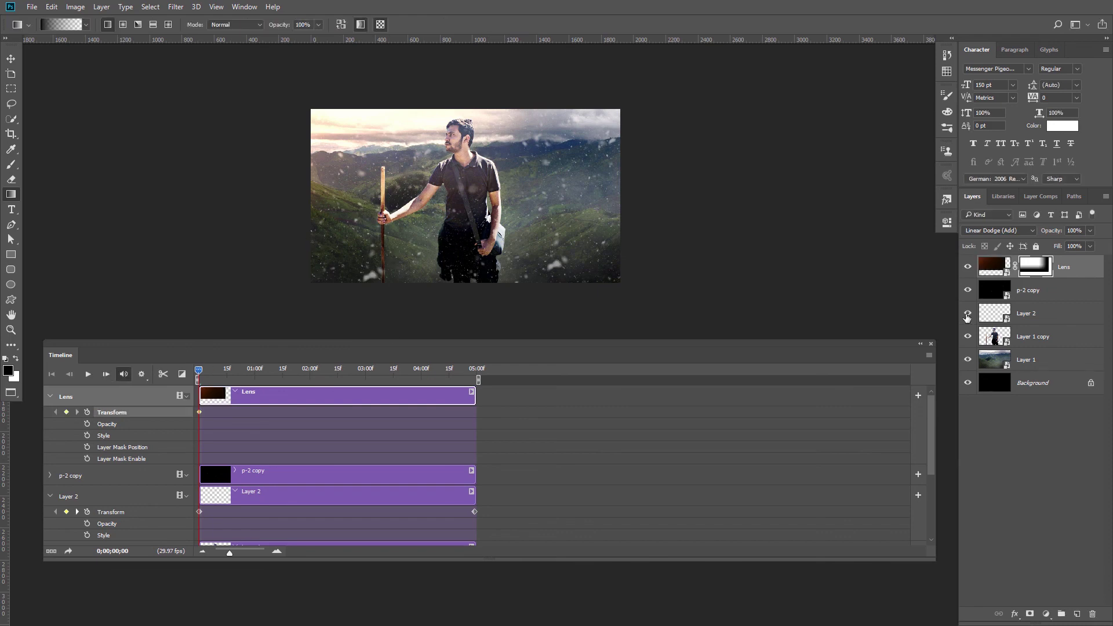
{"action": "right_click", "coordinate": [1065, 272]}
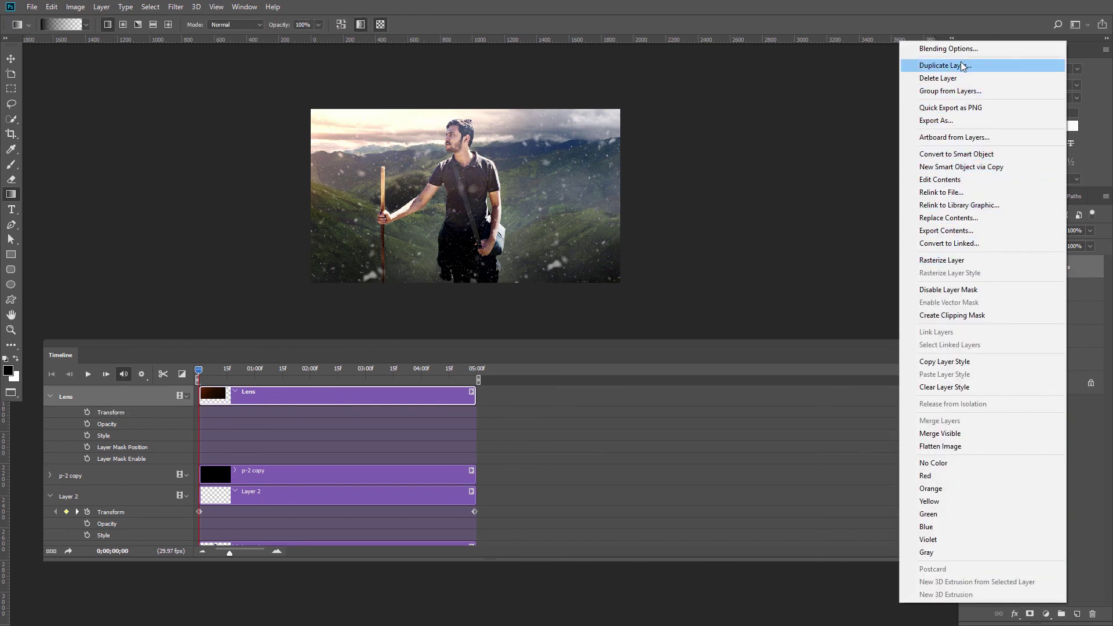
{"action": "left_click", "coordinate": [957, 154]}
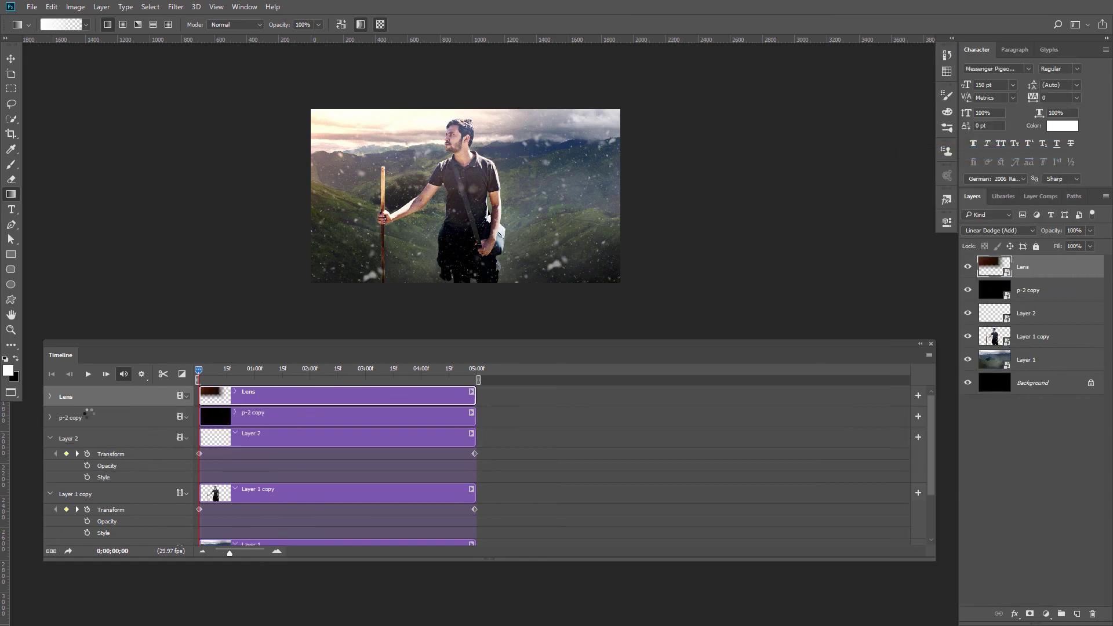
Set a starting Transform keyframe on the Lens layer at the first frame.
{"action": "left_click", "coordinate": [50, 397]}
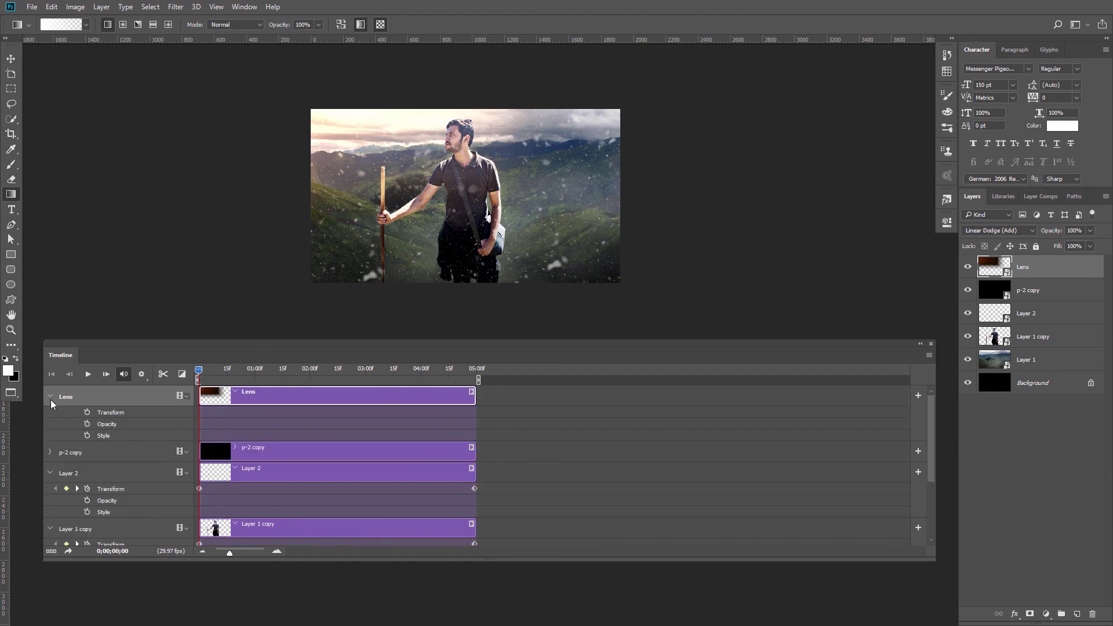
{"action": "left_click", "coordinate": [87, 413]}
{"action": "key", "text": "ctrl+t"}
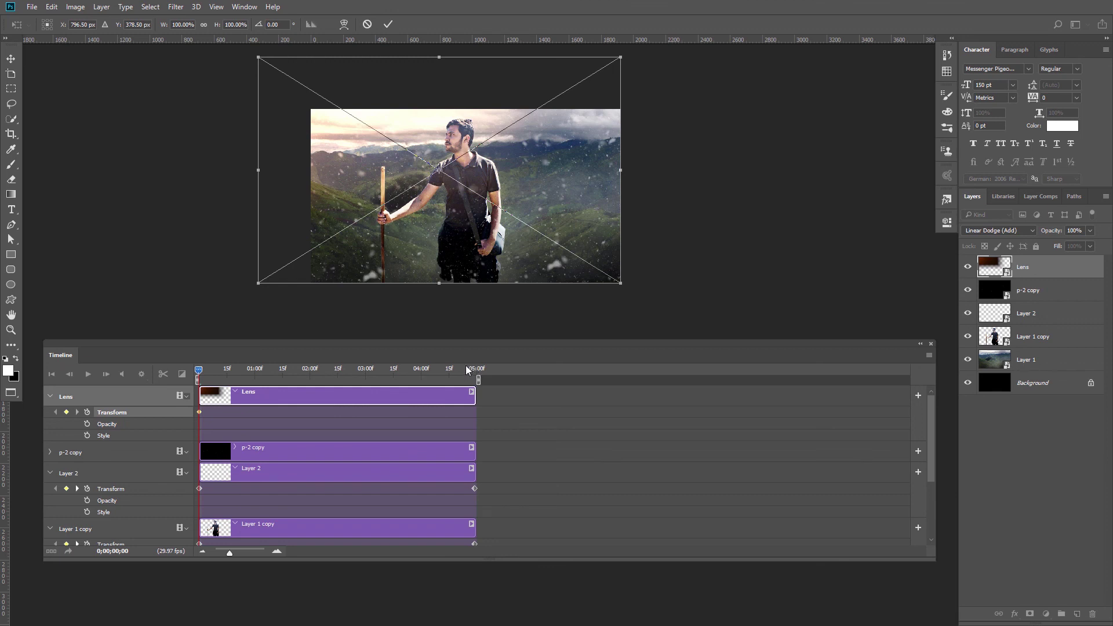
{"action": "key", "text": "g"}
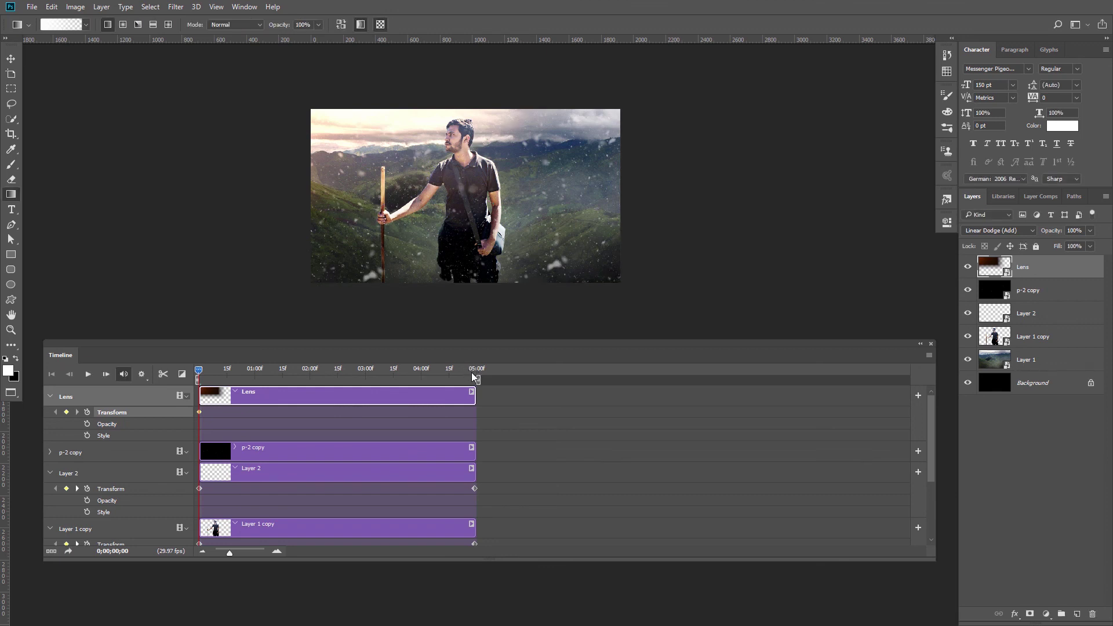
At 04:29, enlarge the Lens flare to about 142% and reposition it.
{"action": "left_click", "coordinate": [473, 375]}
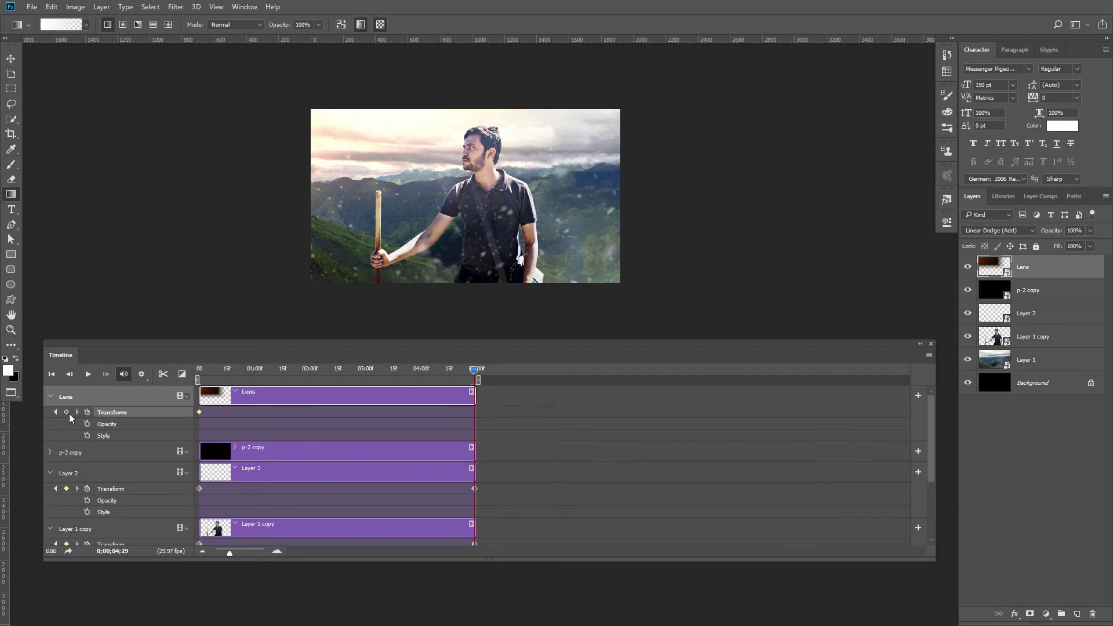
{"action": "key", "text": "ctrl+t"}
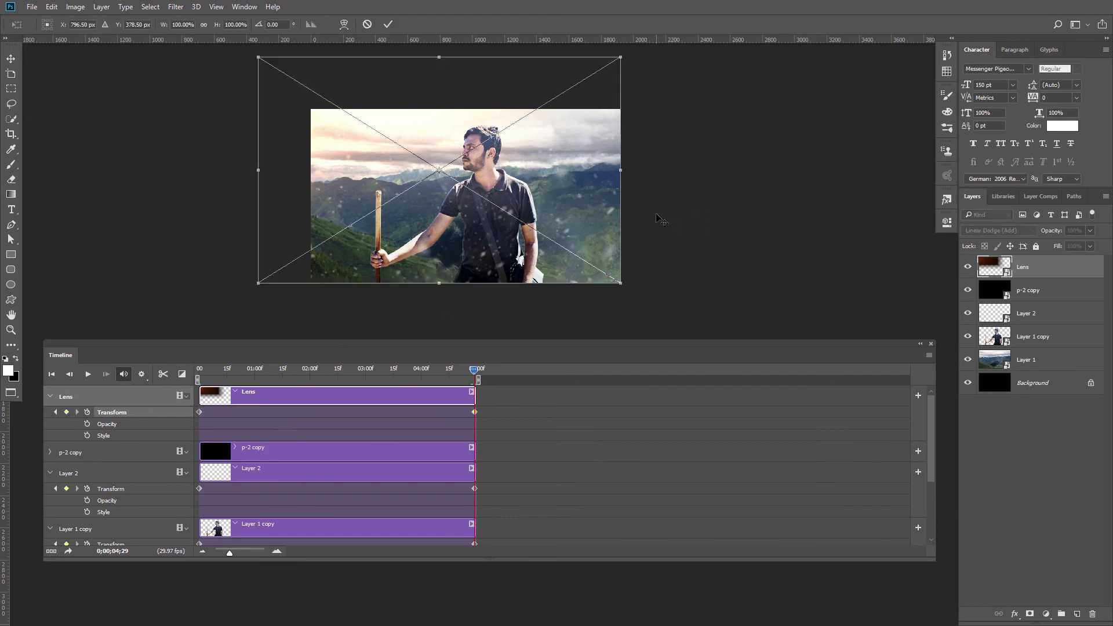
{"action": "mouse_move", "coordinate": [622, 285]}
{"action": "left_mouse_down"}
{"action": "mouse_move", "coordinate": [731, 369]}
{"action": "mouse_move", "coordinate": [790, 377]}
{"action": "left_mouse_up"}
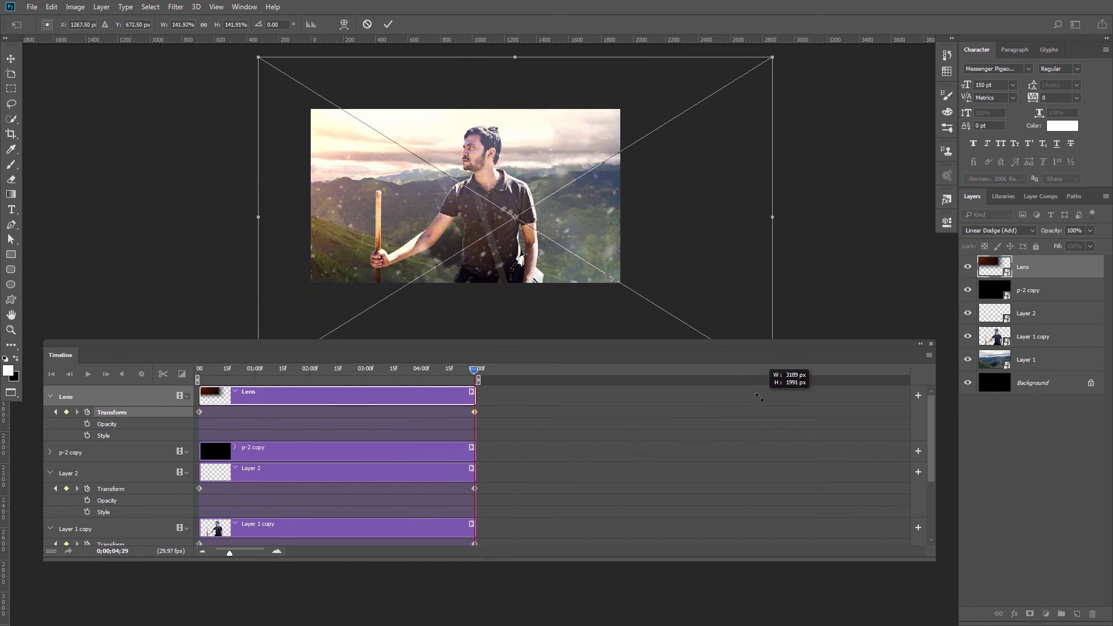
{"action": "key", "text": "Return"}
{"action": "key", "text": "g"}
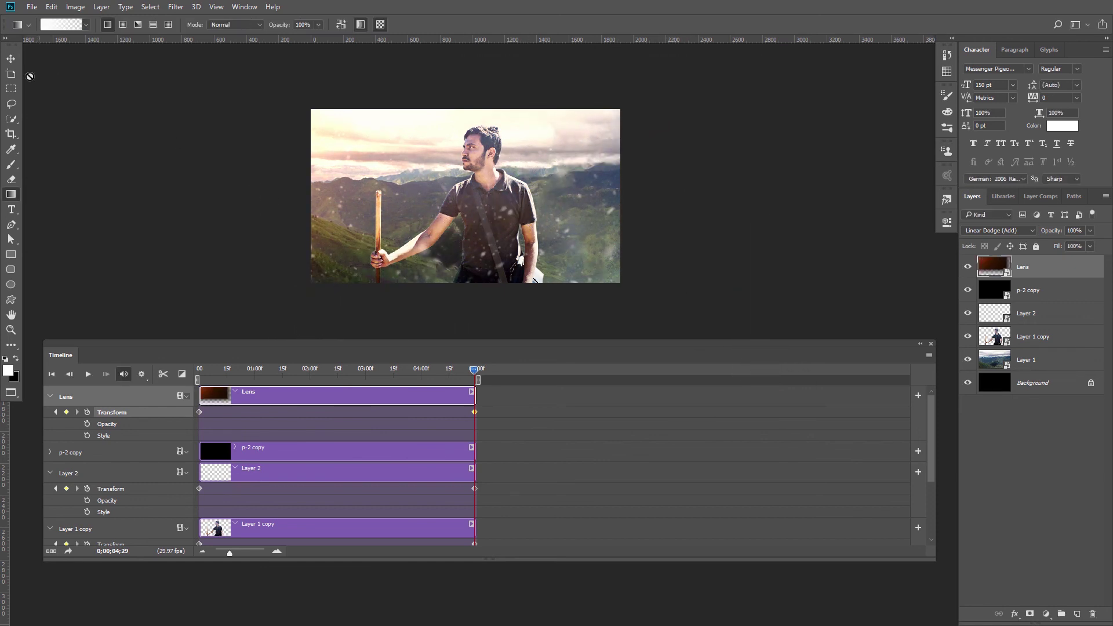
{"action": "key", "text": "v"}
{"action": "left_click_drag", "start_coordinate": [474, 240], "coordinate": [493, 213]}
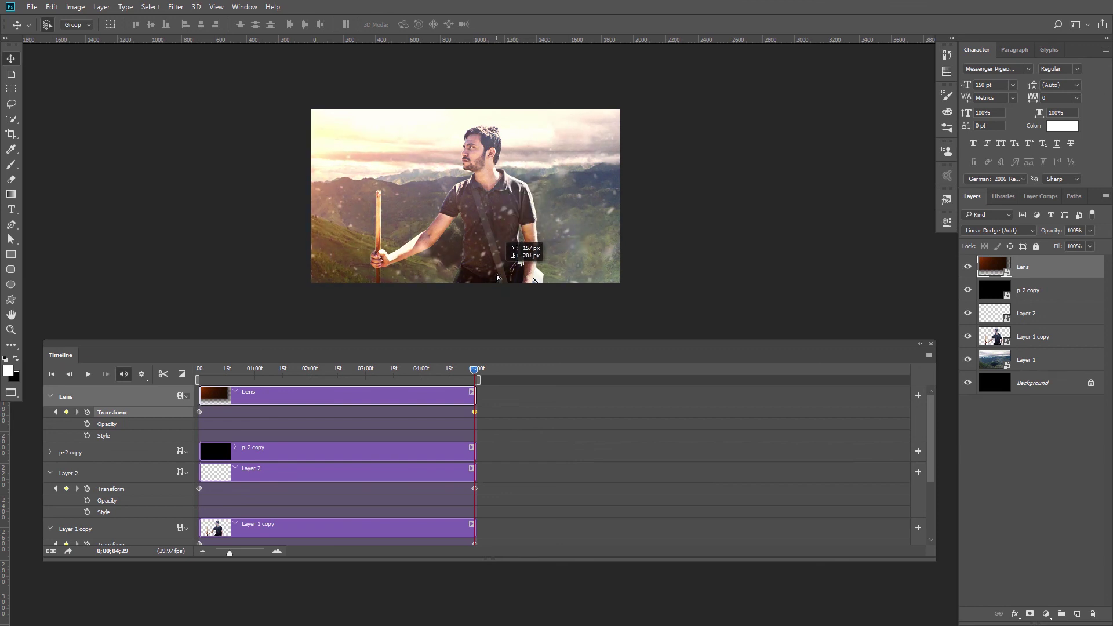
{"action": "mouse_move", "coordinate": [474, 369]}
{"action": "left_mouse_down"}
{"action": "mouse_move", "coordinate": [196, 376]}
{"action": "mouse_move", "coordinate": [210, 372]}
{"action": "left_mouse_up"}
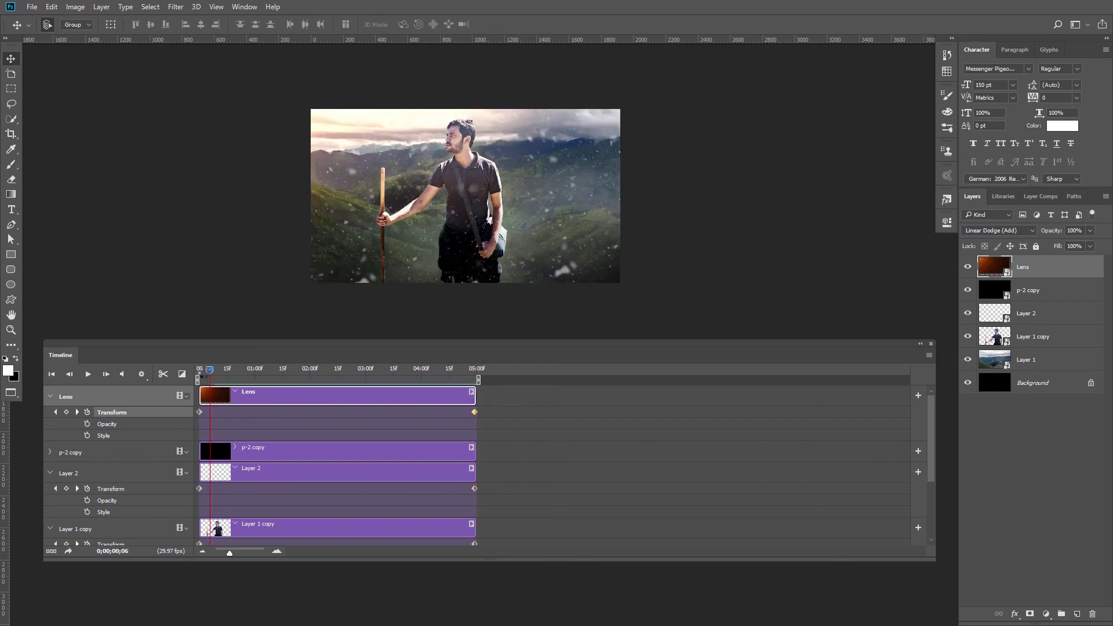
Preview the full animation through to 04:29, then bring up the File menu.
{"action": "key", "text": "Left"}
{"action": "key", "text": "Left"}
{"action": "key", "text": "Left"}
{"action": "key", "text": "space"}
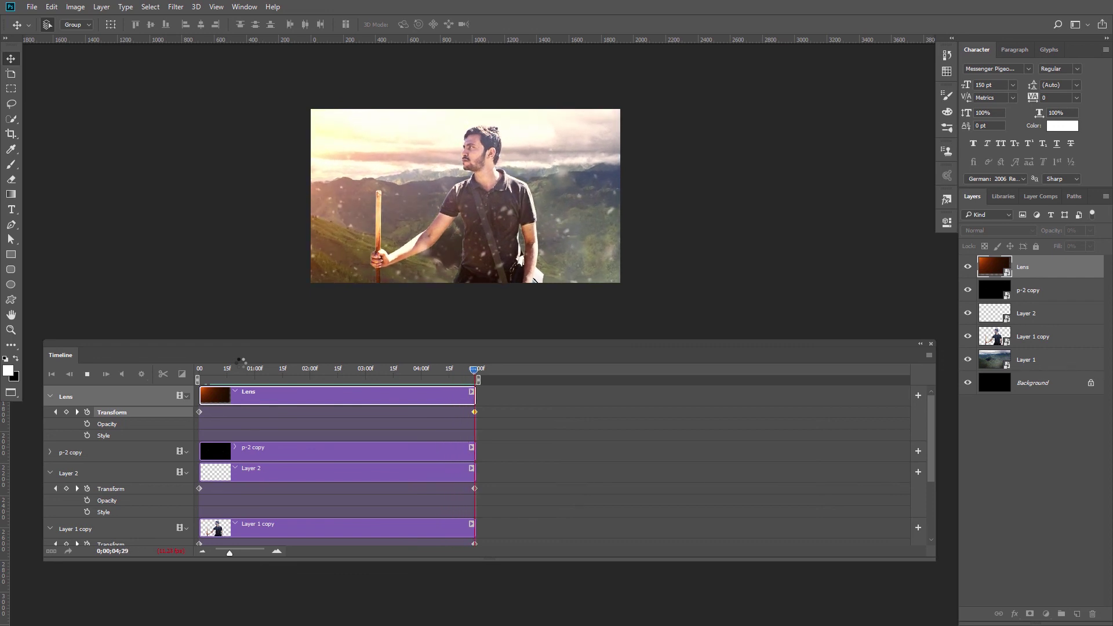
{"action": "left_click", "coordinate": [32, 7]}
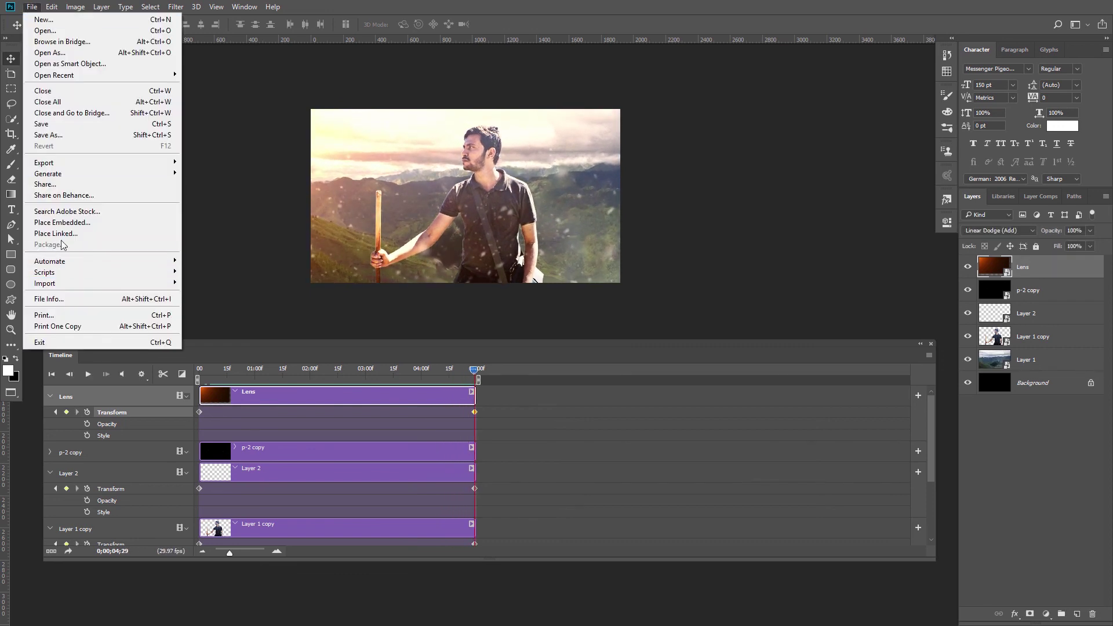
{"action": "mouse_move", "coordinate": [43, 163]}
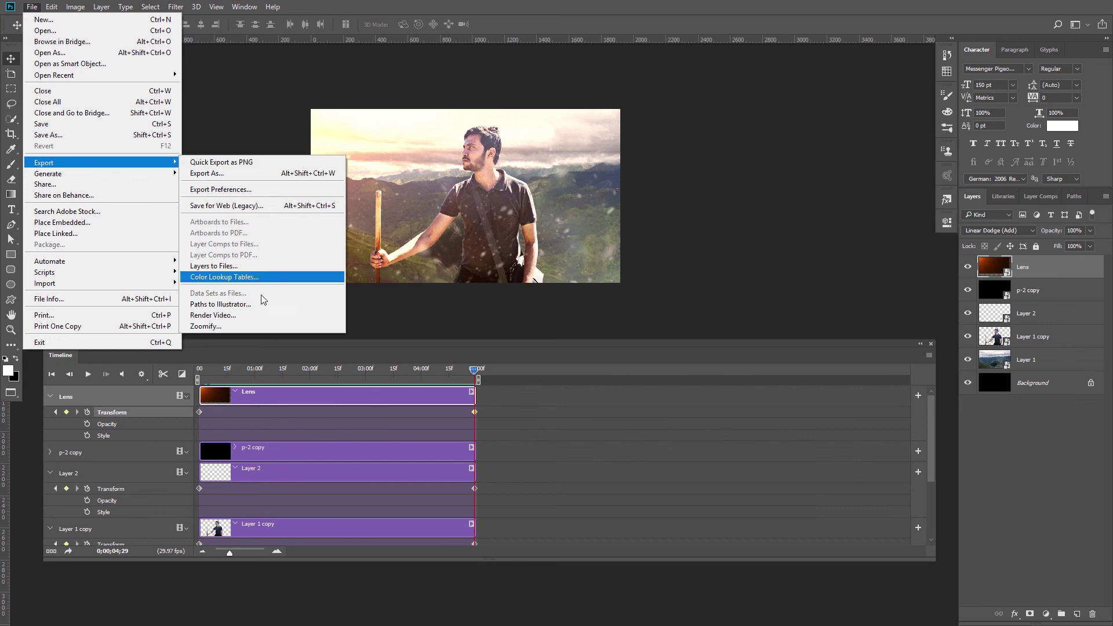
Open Render Video and set the output folder to 'how to make perallax in photoshop'.
{"action": "left_click", "coordinate": [230, 317]}
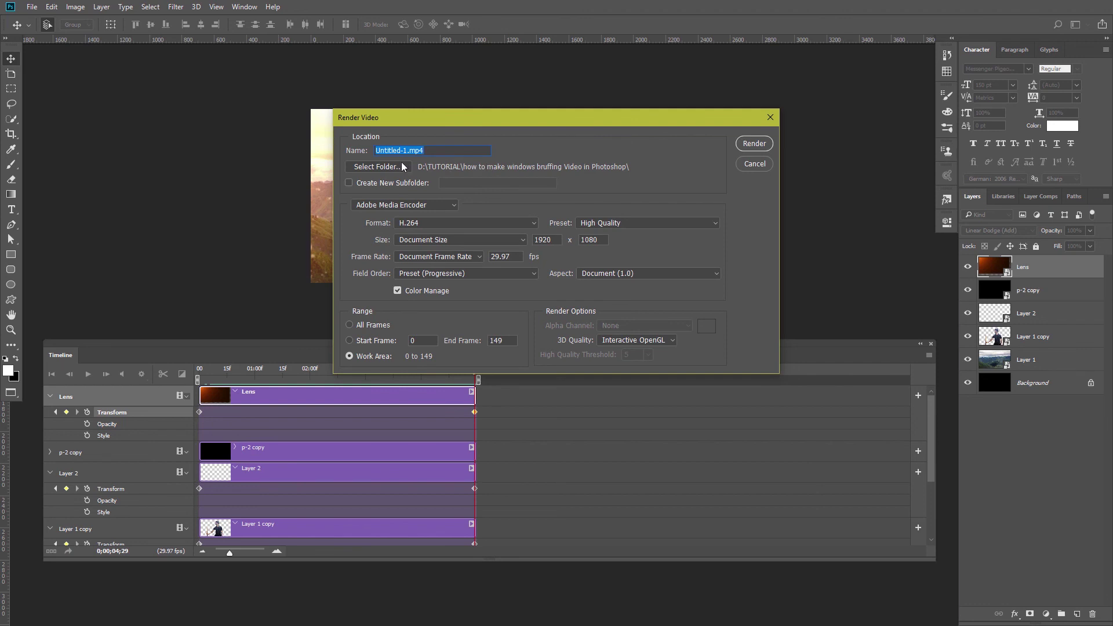
{"action": "left_click", "coordinate": [382, 167]}
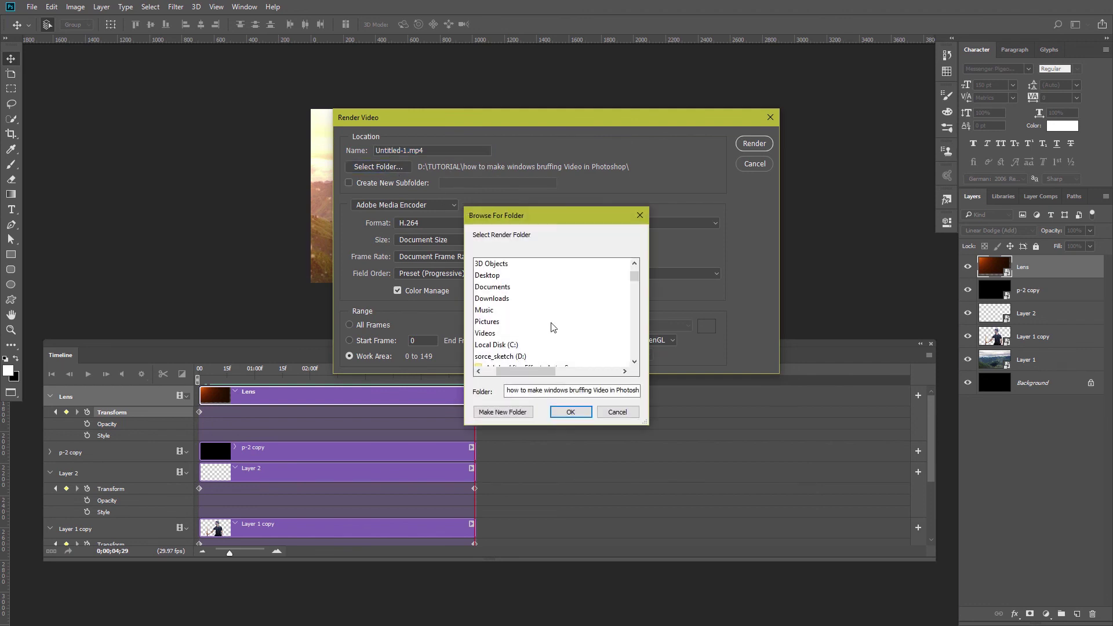
{"action": "scroll", "coordinate": [529, 348], "scroll_direction": "down", "scroll_amount": 2}
{"action": "scroll", "coordinate": [545, 336], "scroll_direction": "up", "scroll_amount": 2}
{"action": "left_click", "coordinate": [574, 310]}
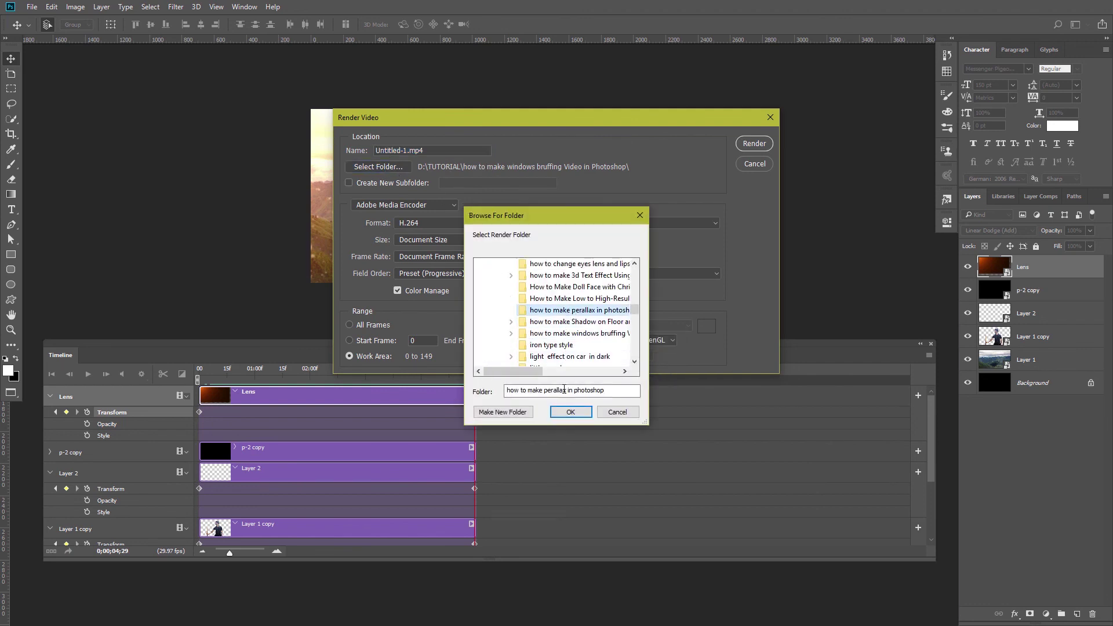
{"action": "left_click", "coordinate": [560, 411]}
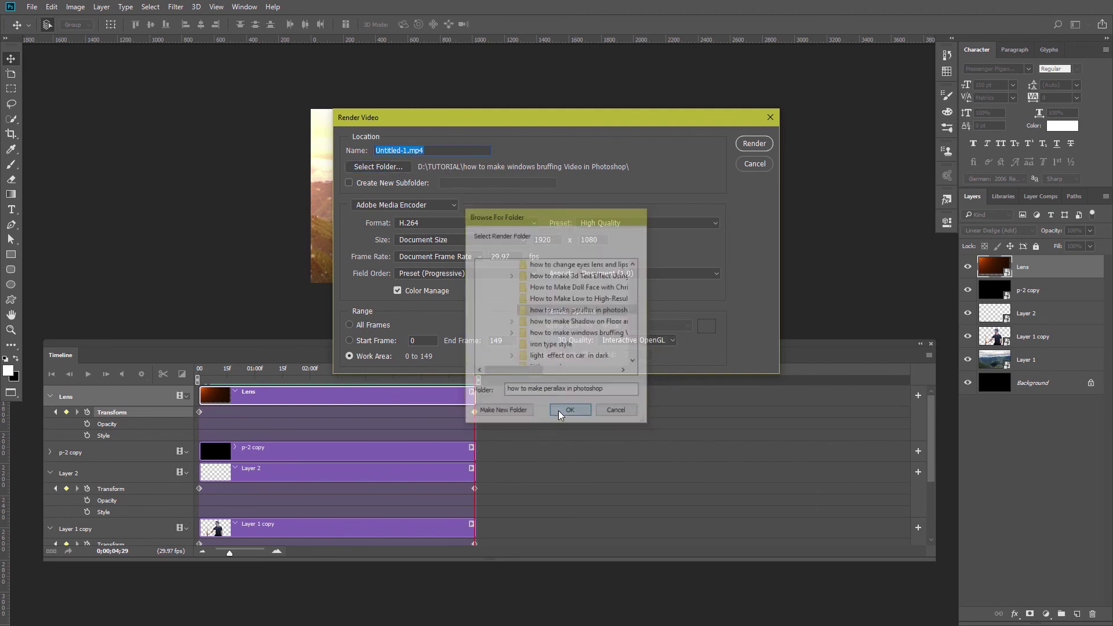
Use the H.264 YouTube HD 1080p 29.97 preset with document size and aspect, then render.
{"action": "left_click", "coordinate": [630, 225]}
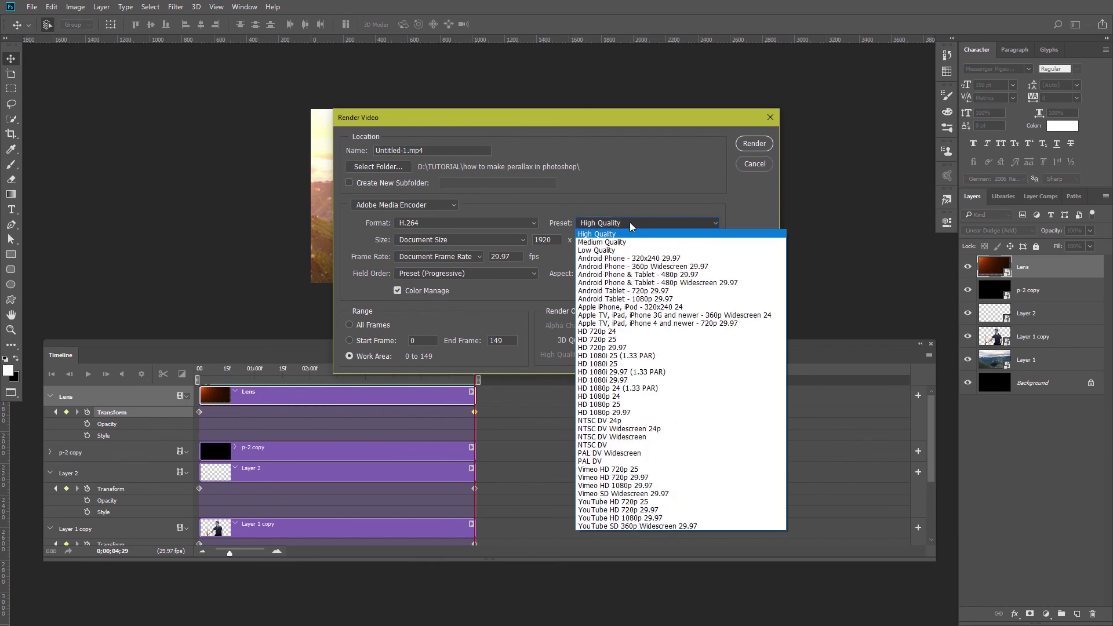
{"action": "left_click", "coordinate": [642, 519]}
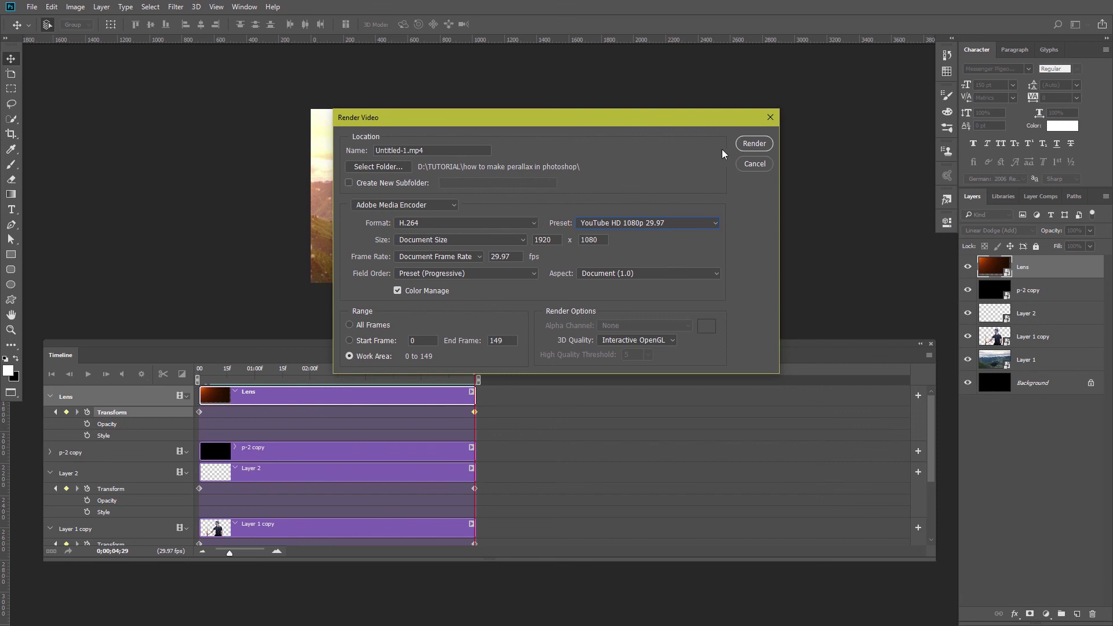
{"action": "left_click", "coordinate": [636, 276]}
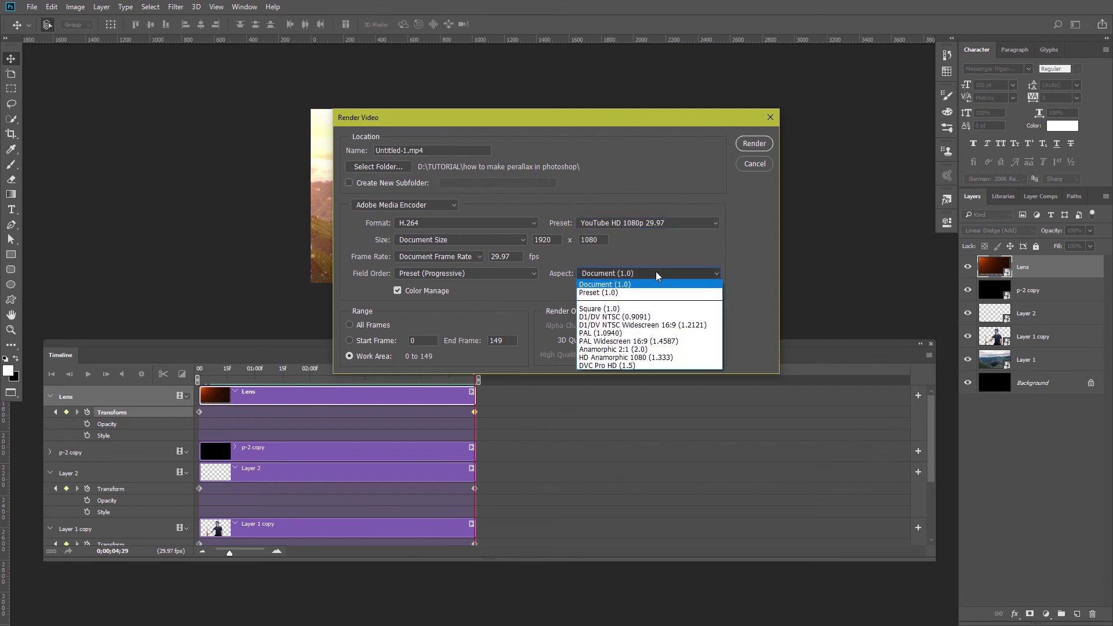
{"action": "left_click", "coordinate": [675, 264]}
{"action": "left_click", "coordinate": [445, 272]}
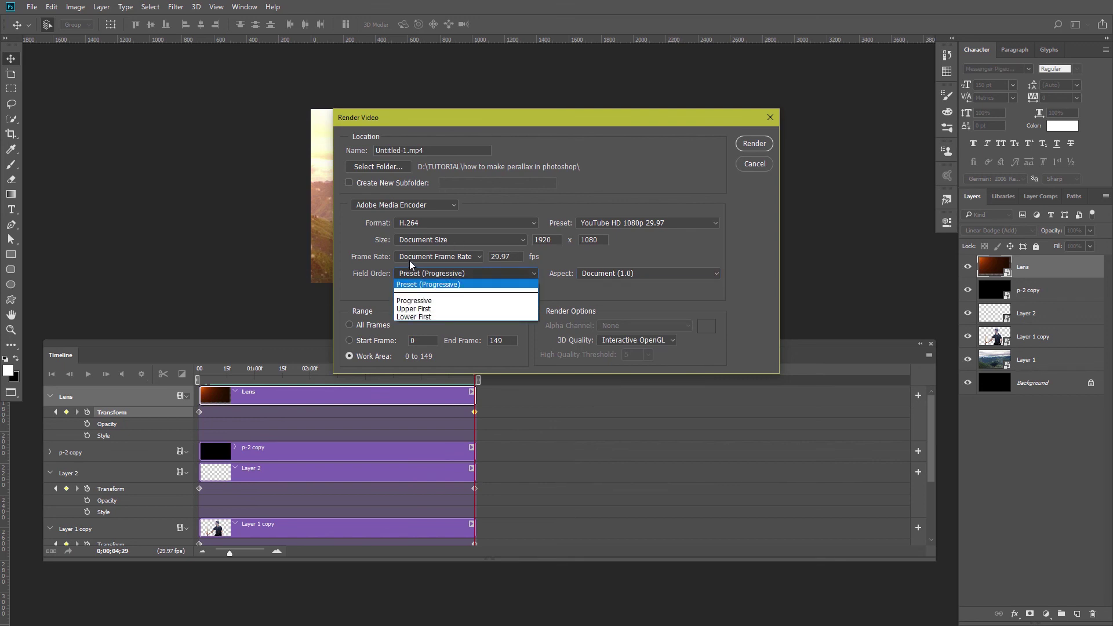
{"action": "left_click", "coordinate": [409, 259]}
{"action": "left_click", "coordinate": [473, 260]}
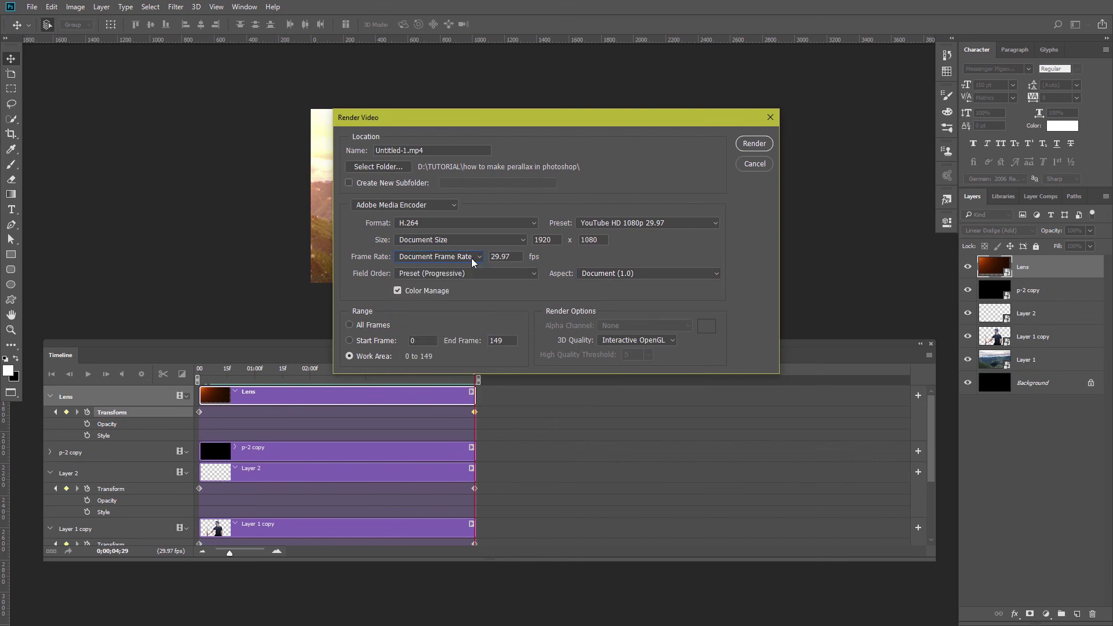
{"action": "left_click", "coordinate": [455, 243]}
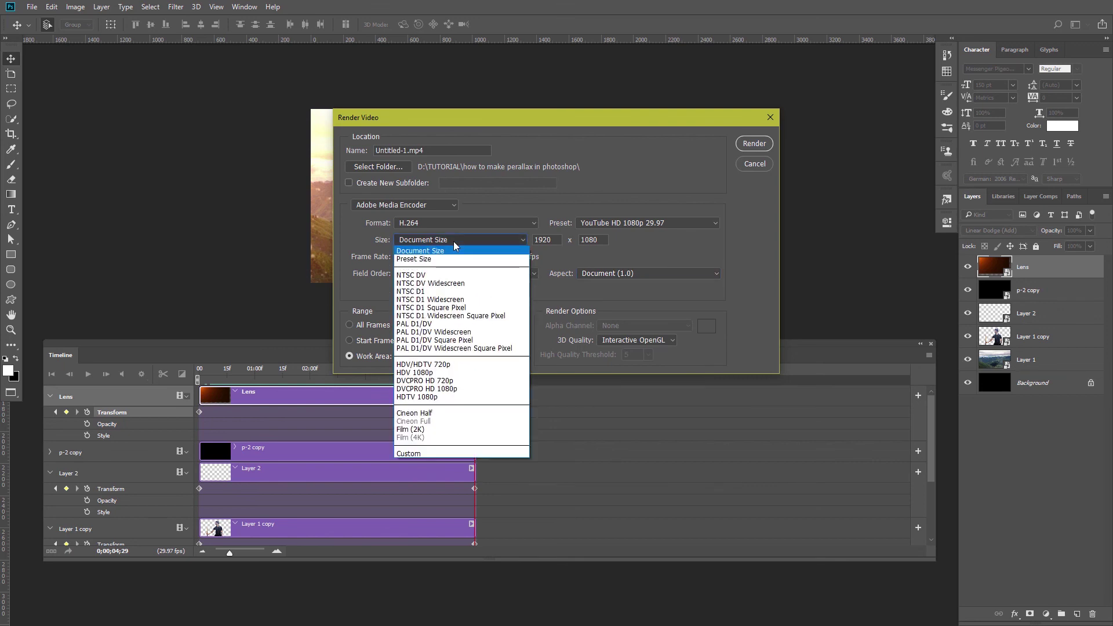
{"action": "left_click", "coordinate": [454, 241]}
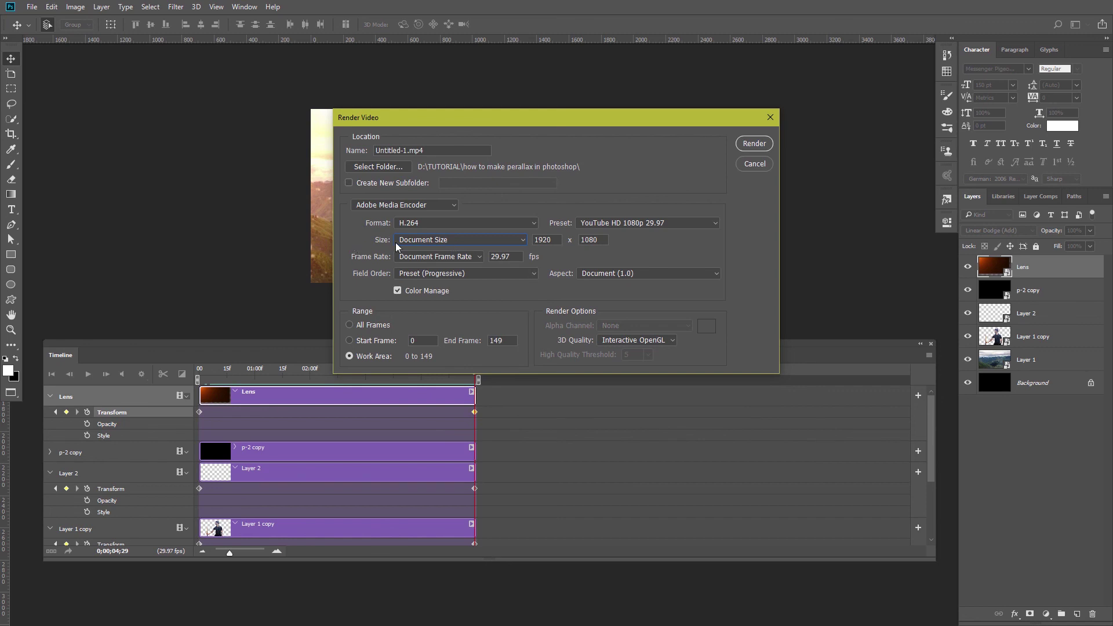
{"action": "left_click", "coordinate": [755, 144]}
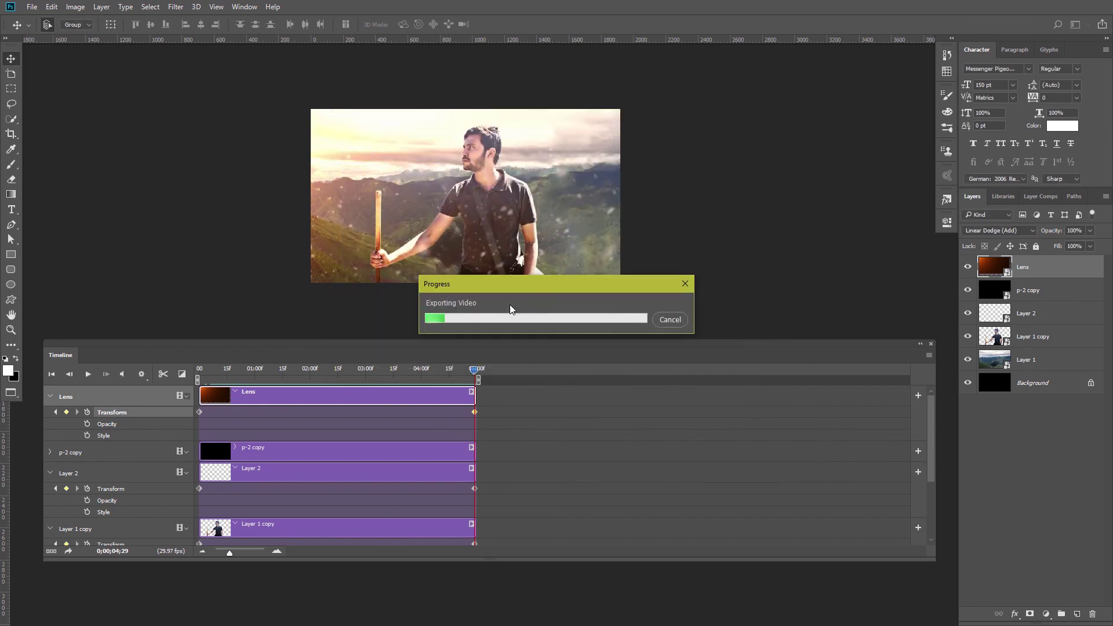